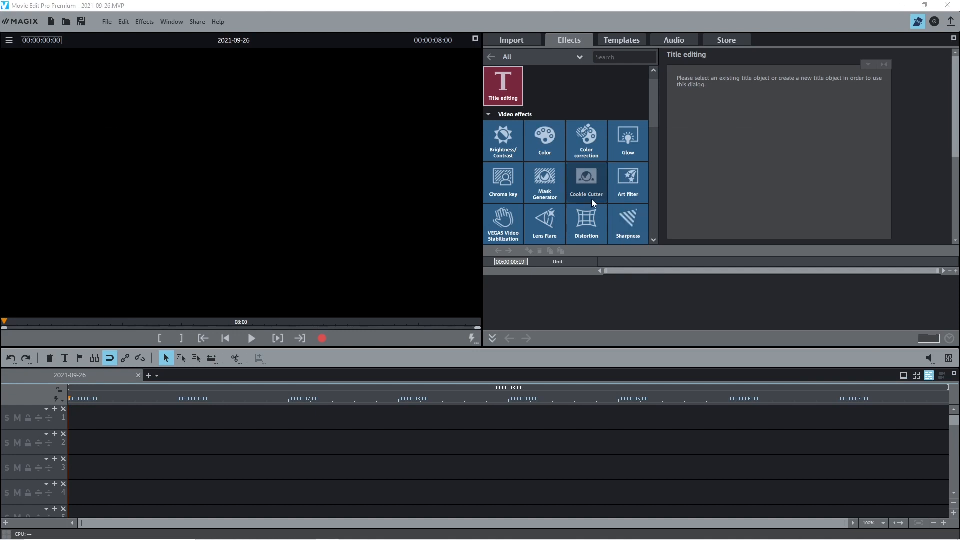
Step: Switch to the Text Titles Tutorial folder in File Explorer, then move and shrink its window so the editing timeline is uncovered
key(alt+Tab)
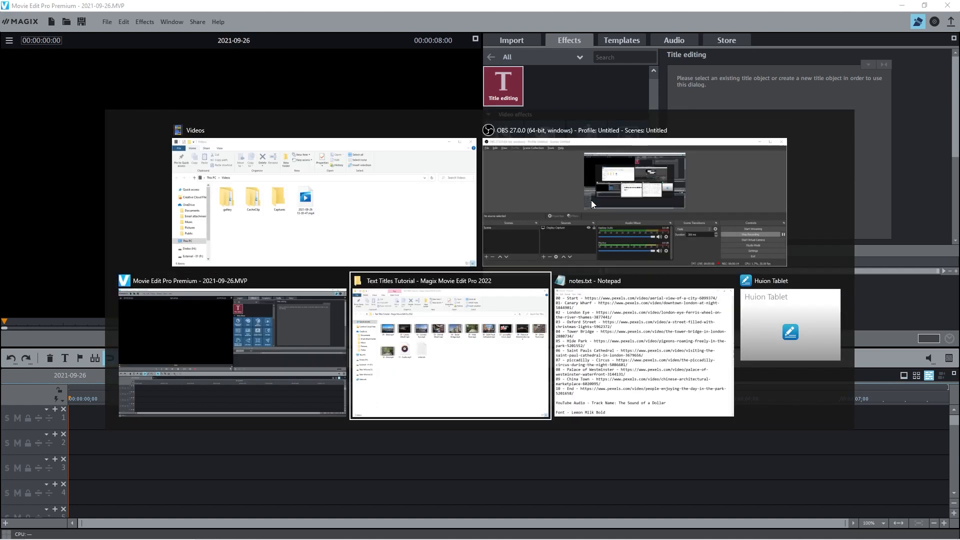
drag(585, 61, 683, 13)
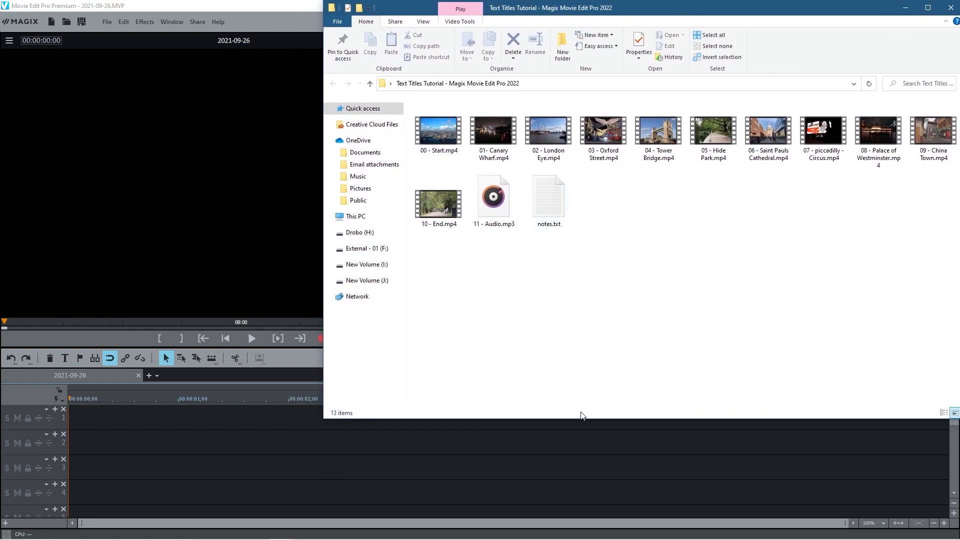
drag(618, 421, 628, 265)
click(629, 325)
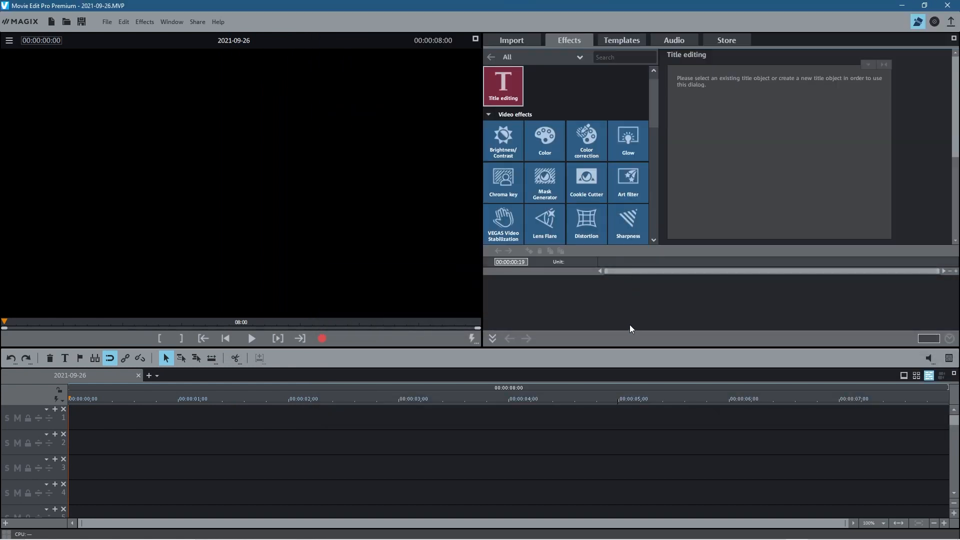
click(515, 38)
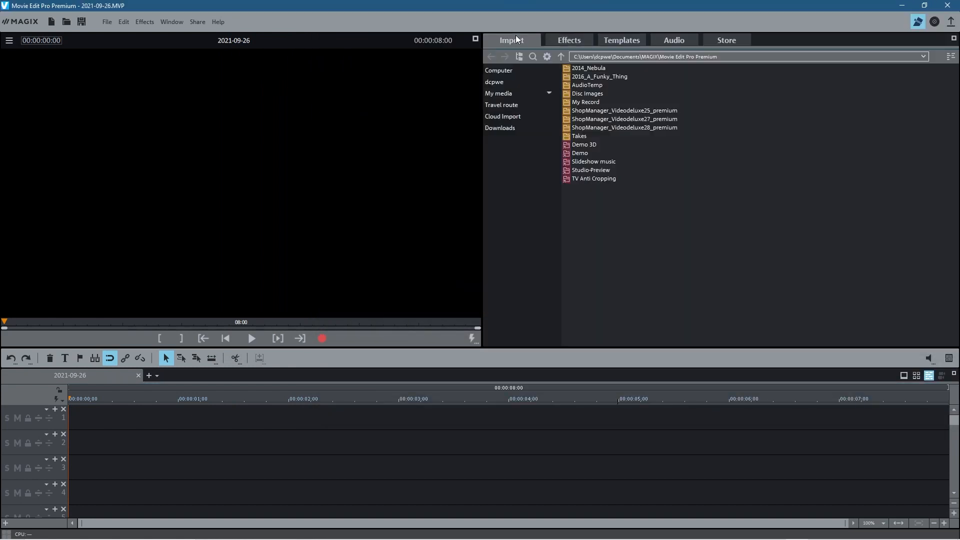
click(578, 40)
Step: Add 00 - Start.mp4 from the folder to the beginning of track 1 without adjusting the movie settings to the file
key(alt+Tab)
drag(438, 131, 111, 426)
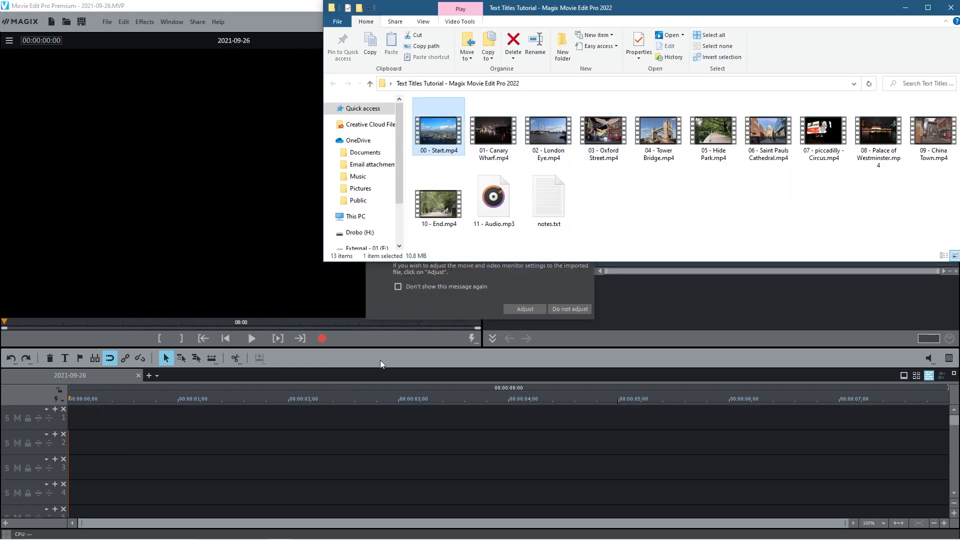
click(426, 297)
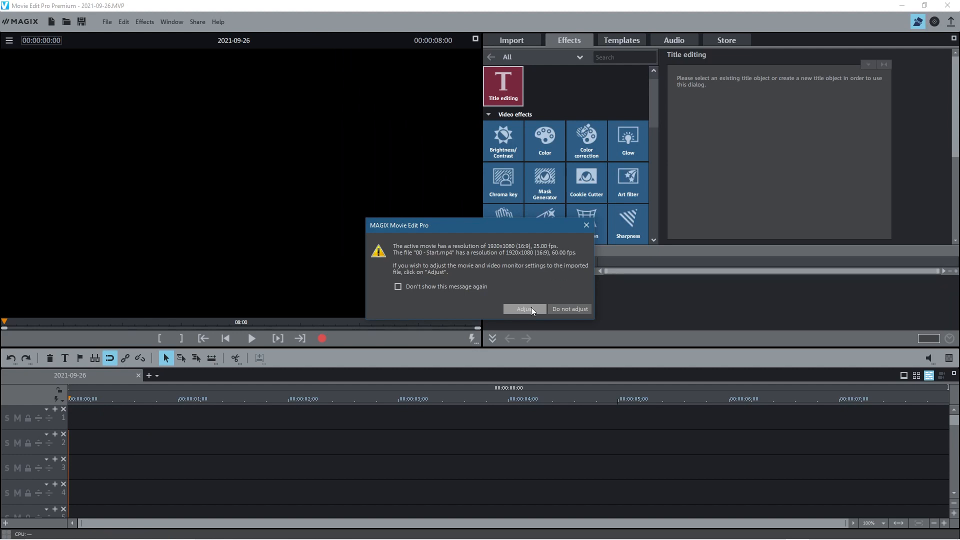
click(577, 310)
Step: Split the 00 - Start.mp4 clip at 00:00:05:00 and delete the part after the cut
drag(112, 401, 238, 390)
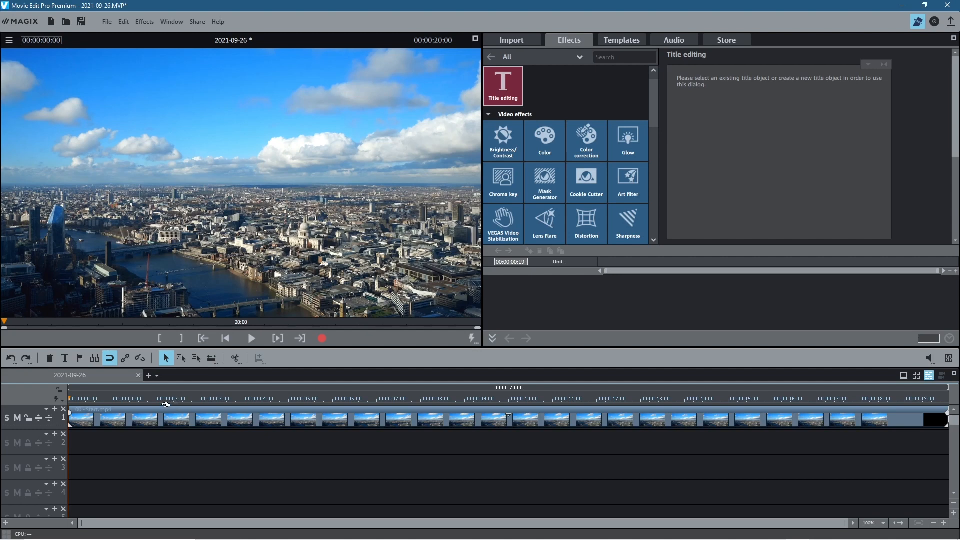
drag(138, 397, 289, 399)
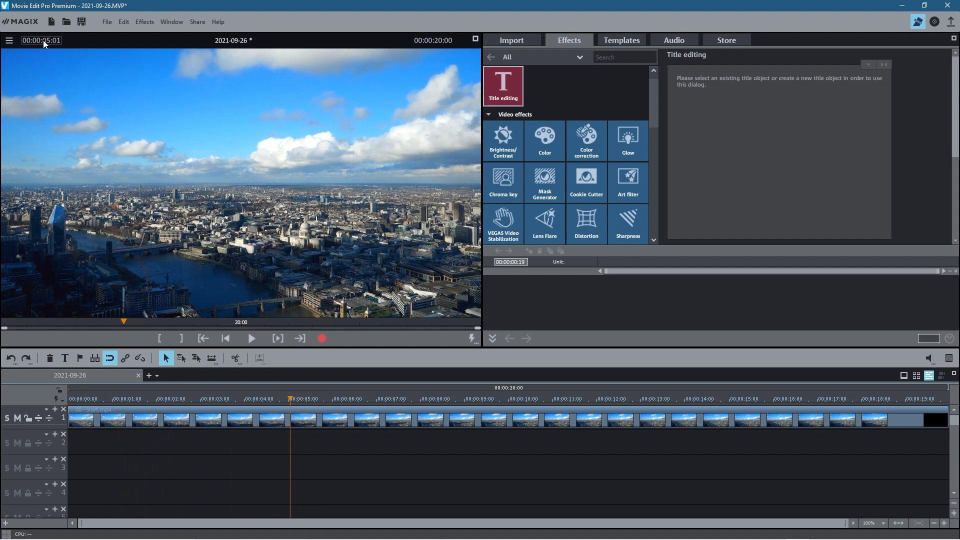
key(Left)
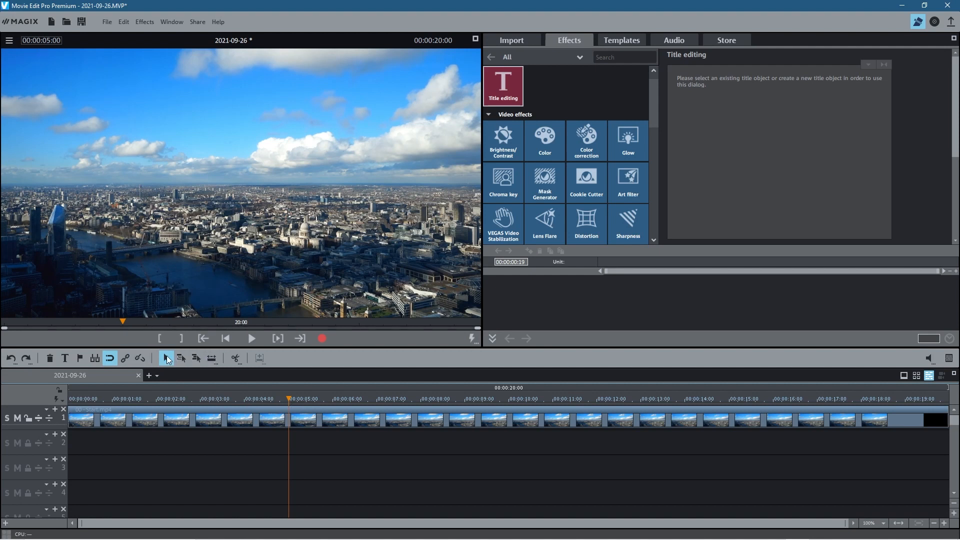
click(235, 358)
click(374, 418)
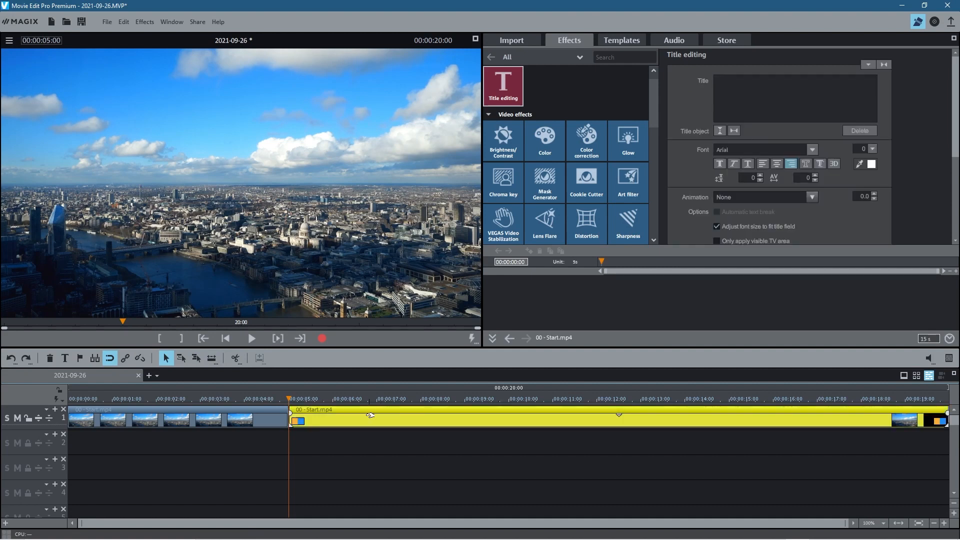
key(Delete)
Step: Add 01- Canary Wharf.mp4 from the folder to track 1 directly after the Start clip
key(alt+Tab)
drag(493, 132, 332, 414)
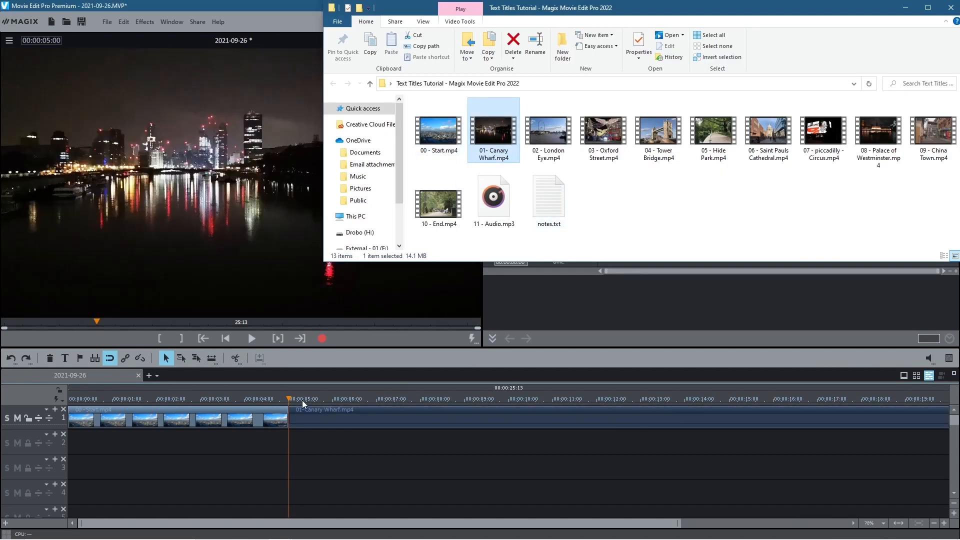
key(alt+Tab)
Step: Split the Canary Wharf clip at 00:00:10:00 and delete the remainder after the cut
drag(288, 396, 518, 399)
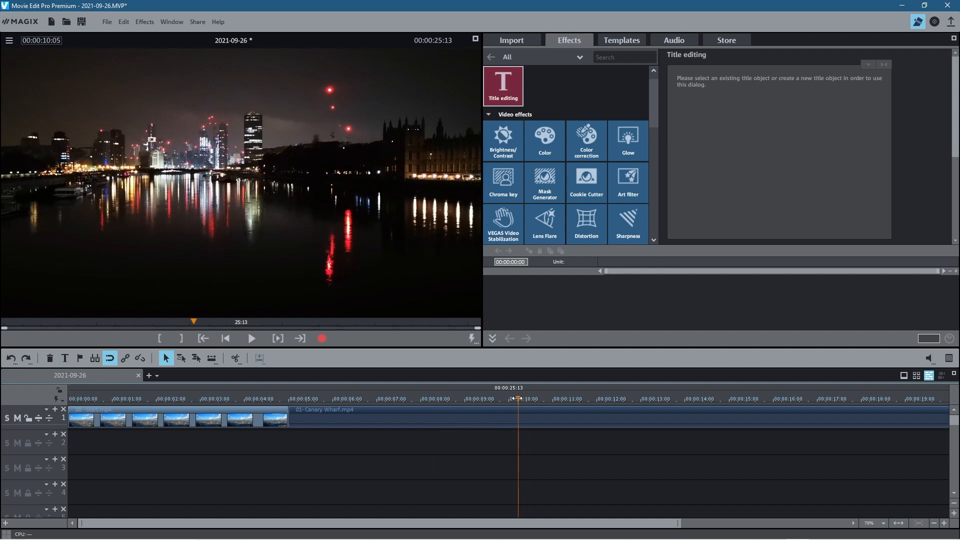
key(Left)
key(Left)
key(Left)
key(Left)
key(Left)
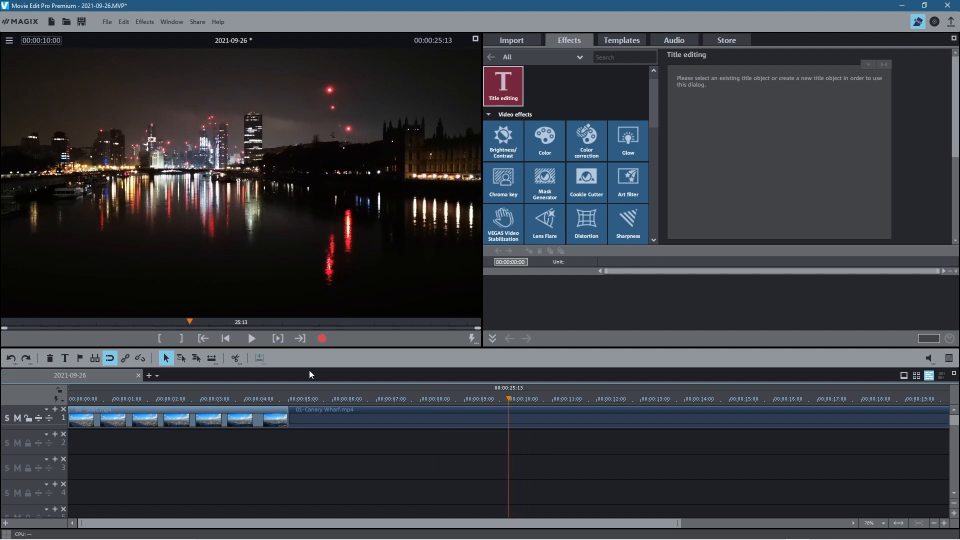
click(237, 358)
click(569, 424)
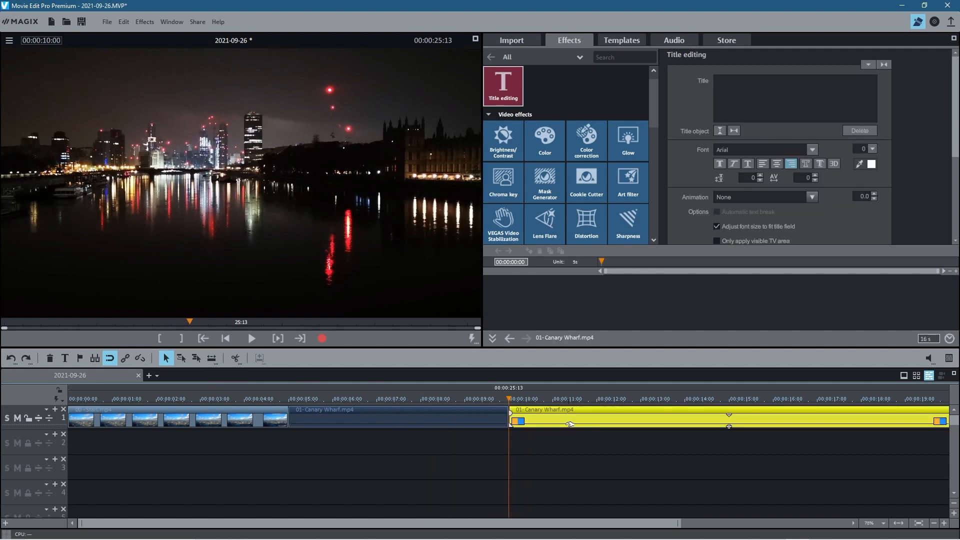
key(Delete)
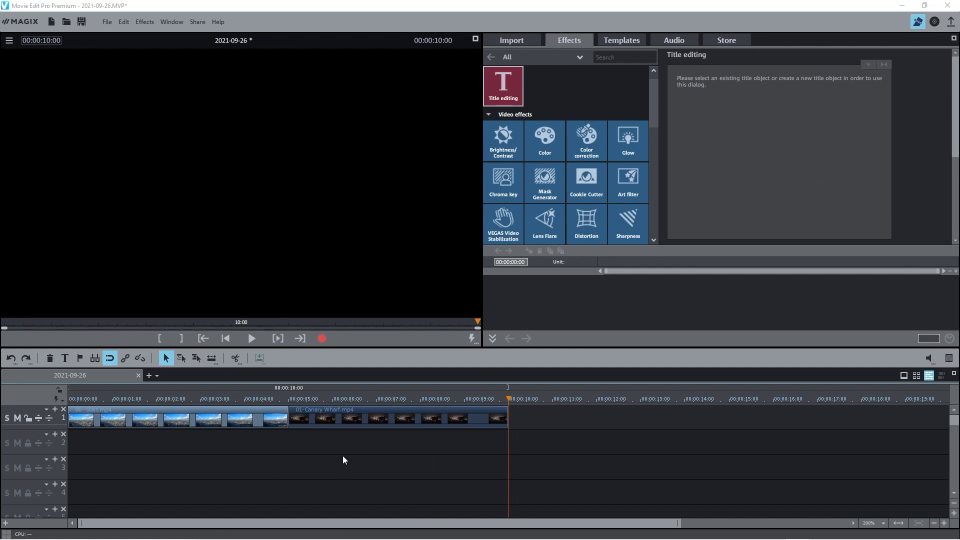
Step: Append 02 - London Eye.mp4 after the Canary Wharf clip and cut off everything beyond 00:00:15:00
key(alt+Tab)
drag(549, 131, 561, 429)
click(652, 399)
drag(652, 402, 738, 406)
key(Left)
key(Left)
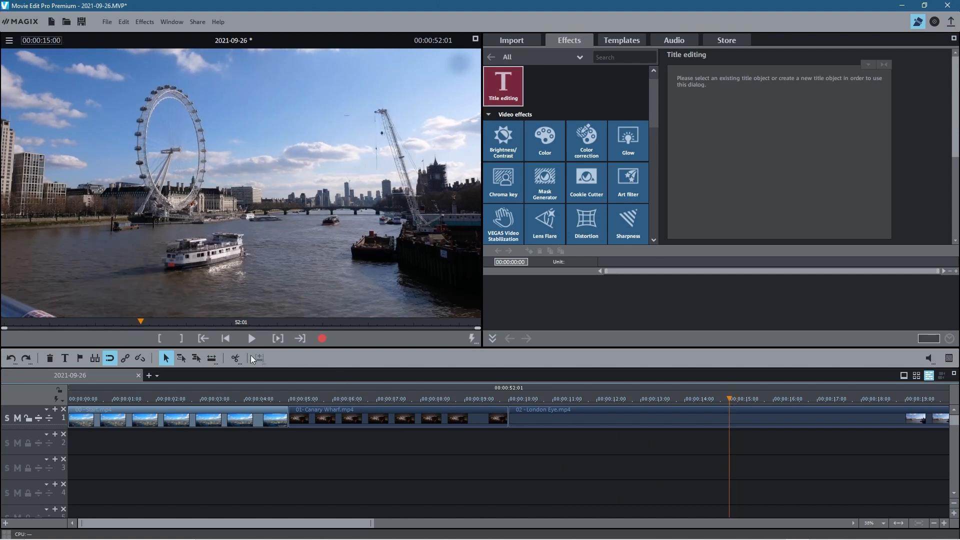
key(t)
click(751, 424)
key(Delete)
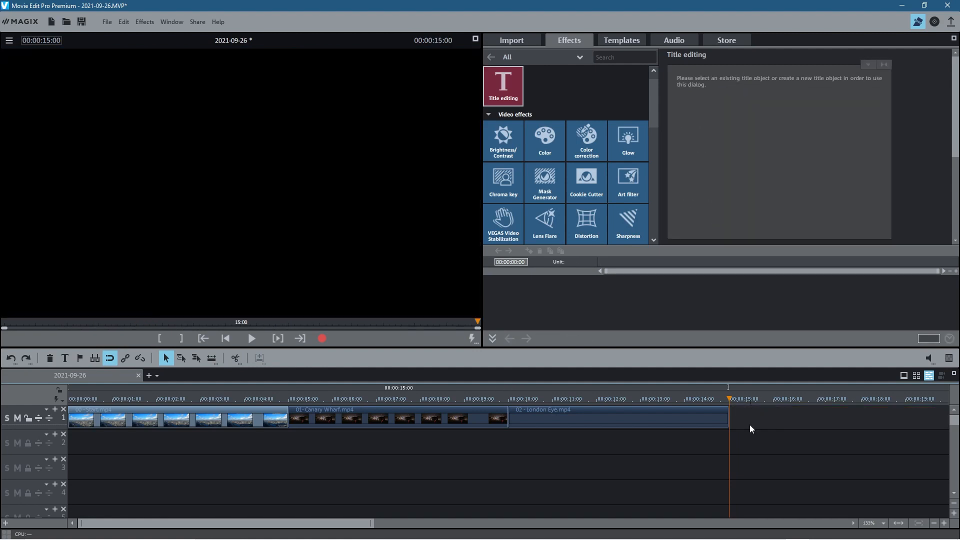
Step: Save the project as "text titles - 01" in the desktop folder Text Titles Tutorial - Magix Movie Edit Pro 2022
click(106, 22)
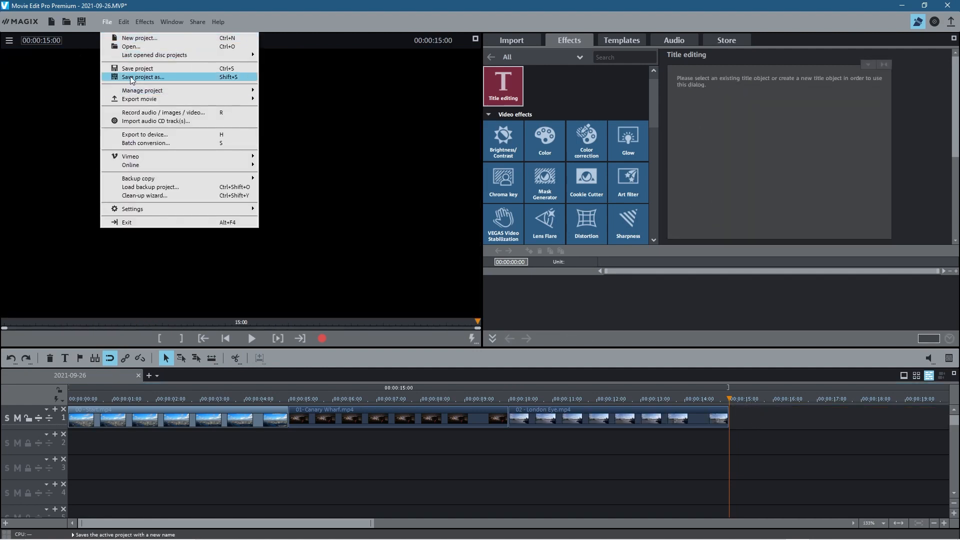
click(125, 75)
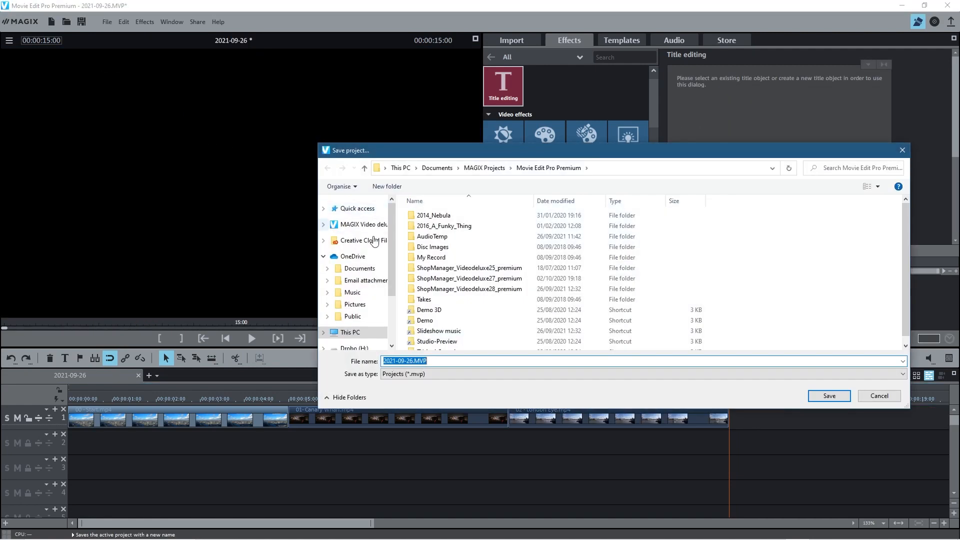
click(362, 332)
double_click(579, 226)
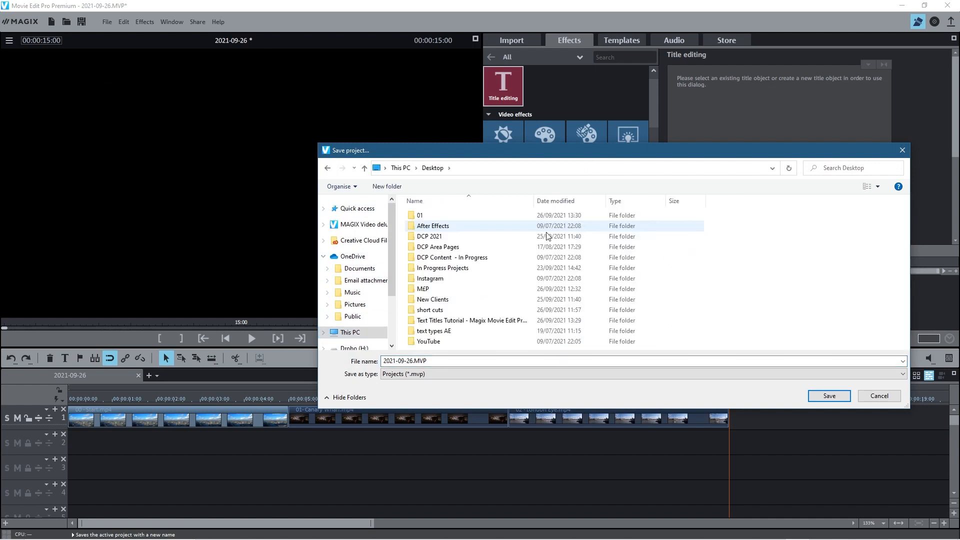
double_click(478, 319)
text(text titles - 0)
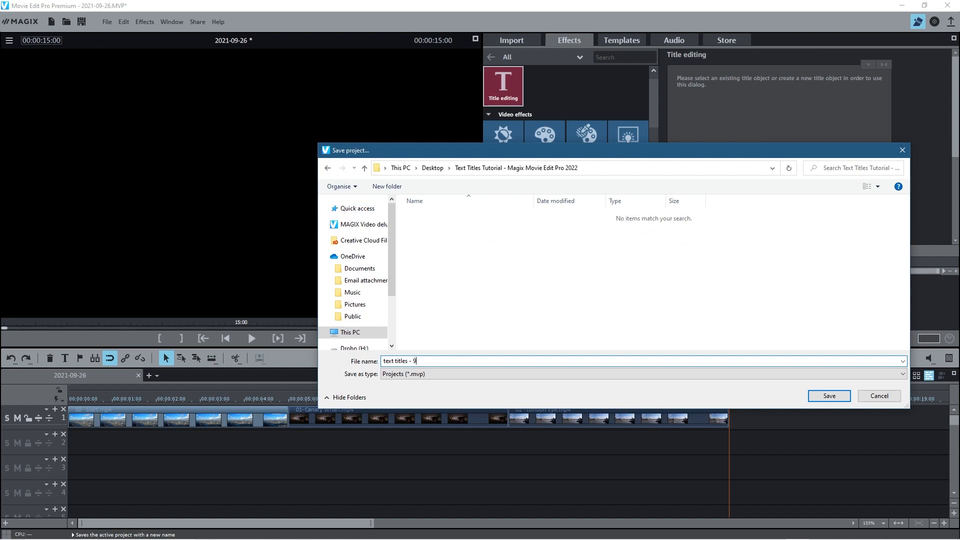
text(1)
key(Return)
Step: Add 03 - Oxford Street.mp4 from the folder to track 1 directly after the London Eye clip
scroll(748, 466, down, 5)
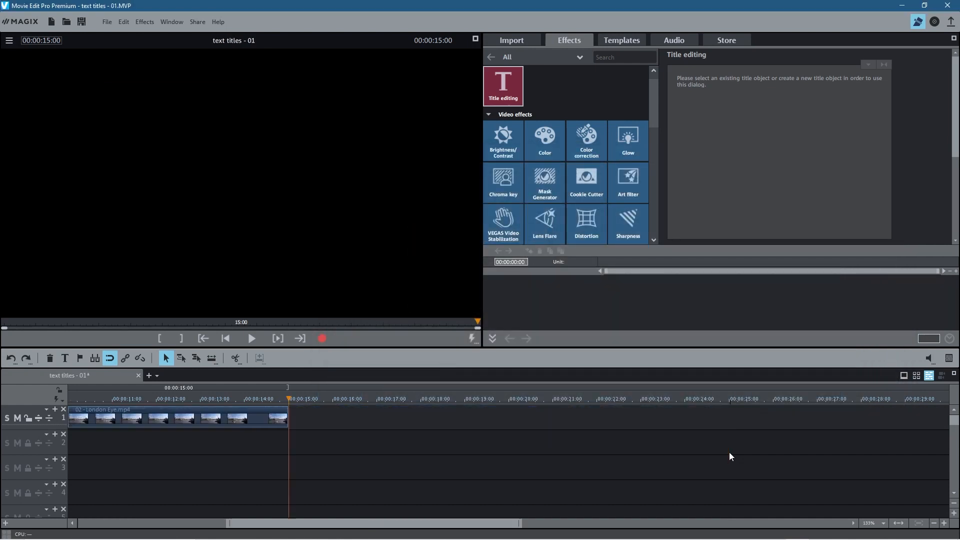
scroll(650, 444, up, 1)
scroll(649, 445, down, 1)
key(alt+Tab)
click(715, 137)
drag(715, 137, 332, 418)
click(369, 414)
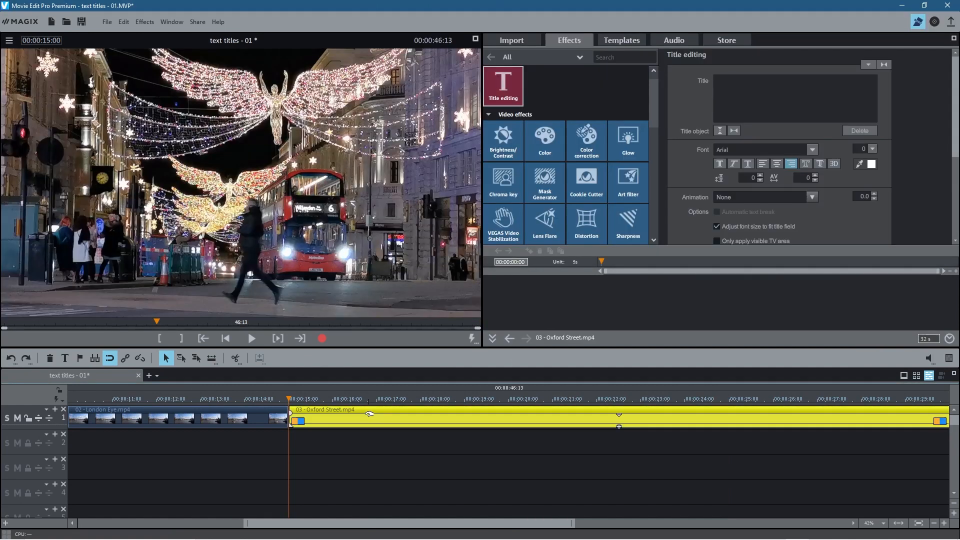
Step: Split the Oxford Street clip at 00:00:20:00 and delete the part after the cut
drag(384, 400, 518, 398)
key(Left)
key(Left)
key(Left)
key(Left)
key(Left)
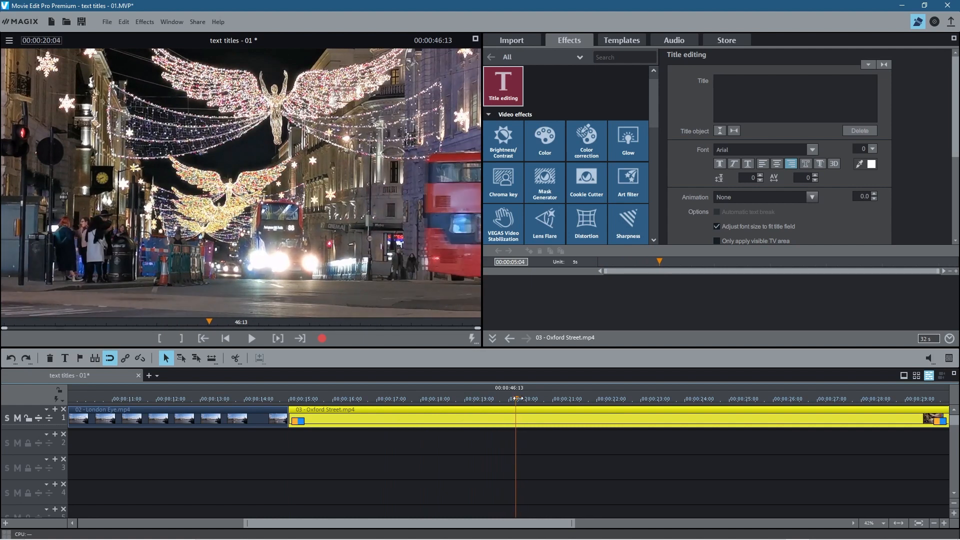
click(239, 360)
scroll(570, 412, down, 2)
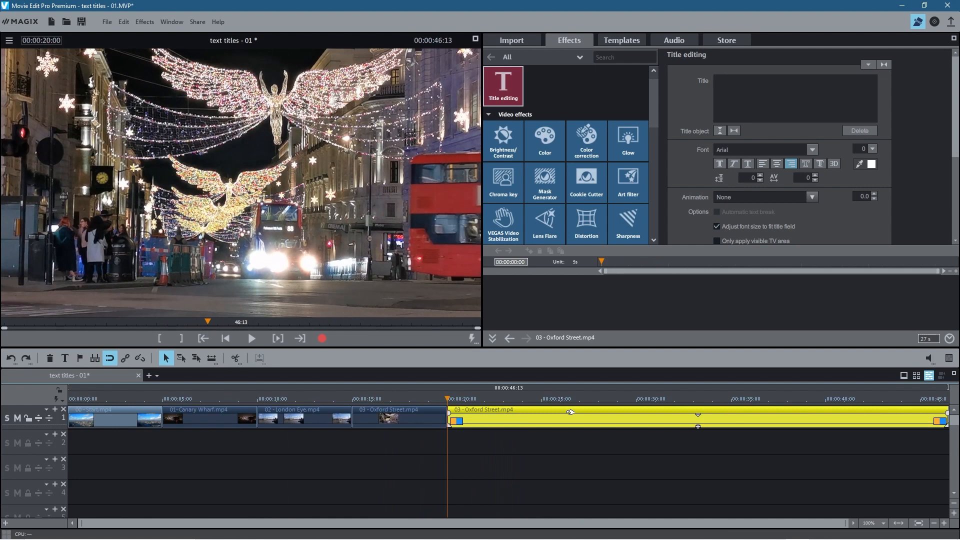
key(Delete)
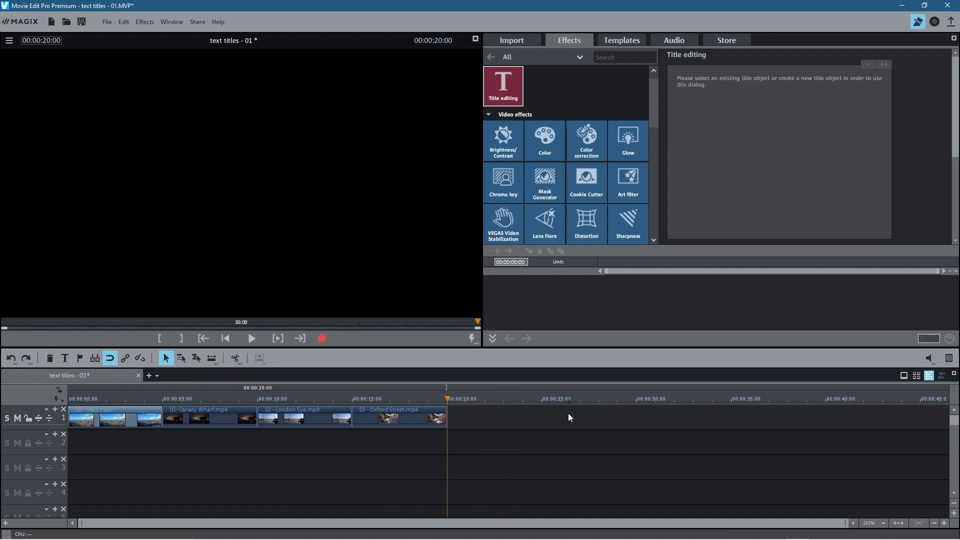
Step: Append 04 - Tower Bridge.mp4 after the Oxford Street clip and cut off everything beyond 00:00:25:00
key(alt+Tab)
drag(768, 133, 499, 423)
mouse_move(448, 397)
mouse_down()
mouse_move(649, 388)
mouse_move(531, 397)
mouse_move(541, 397)
mouse_up()
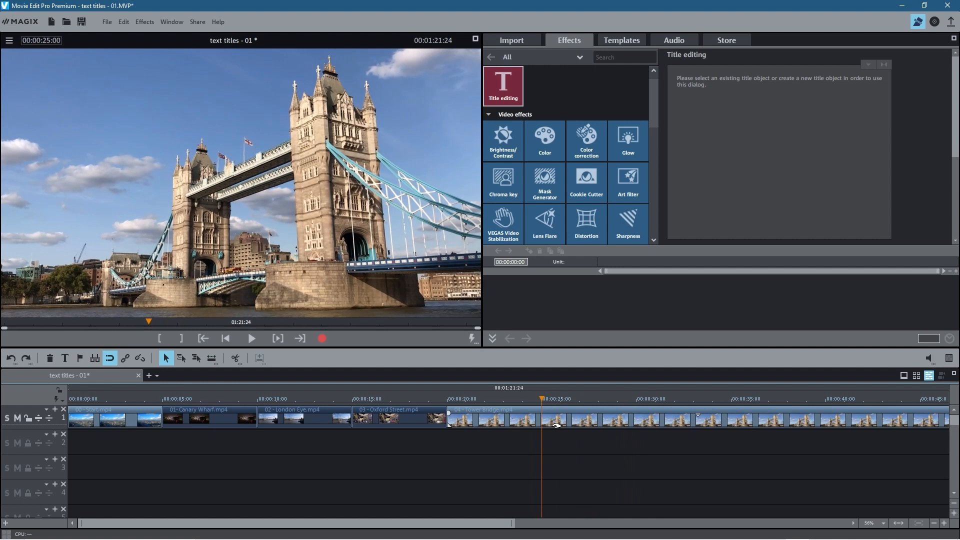
click(604, 422)
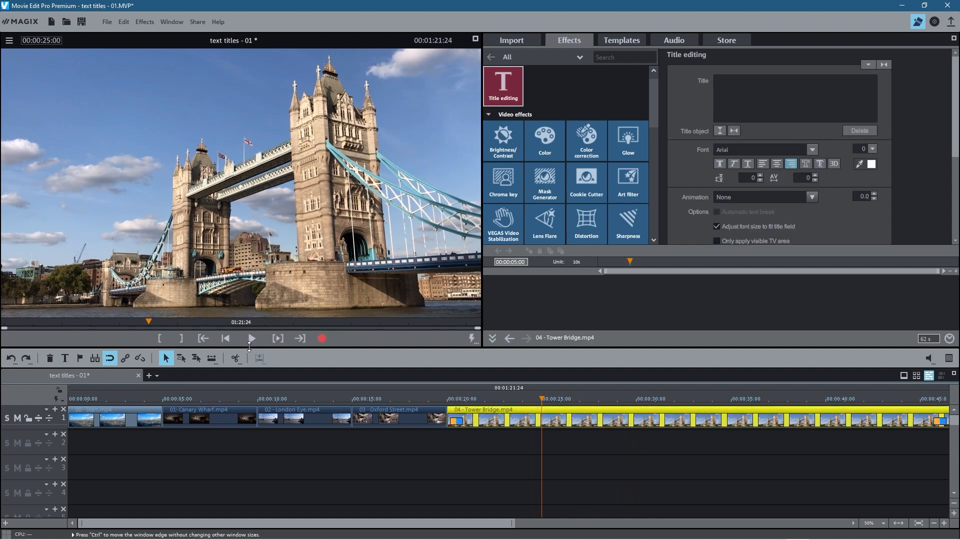
click(235, 358)
key(Delete)
Step: Add 05 - Hide Park.mp4 from the folder to track 1 directly after the Tower Bridge clip
key(alt+Tab)
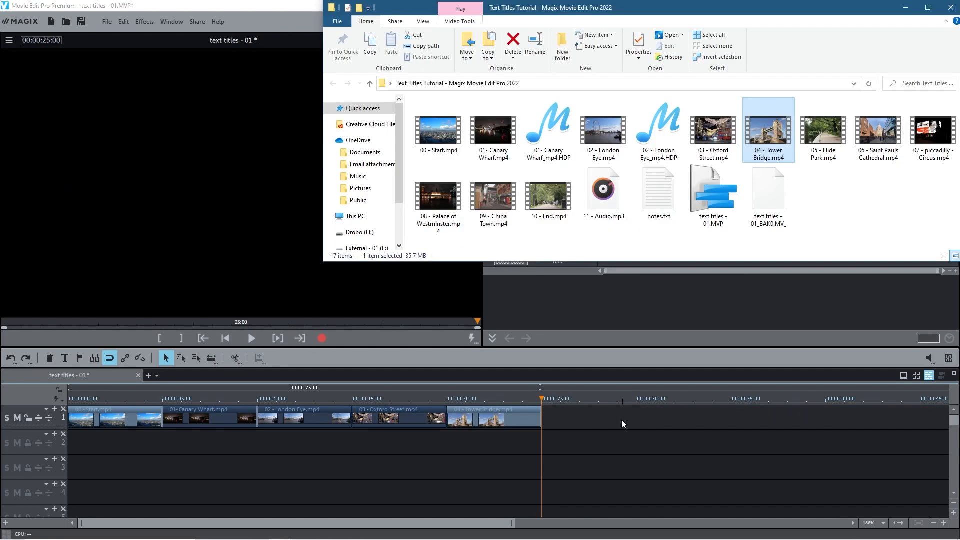
mouse_move(818, 134)
mouse_down()
mouse_move(588, 421)
mouse_move(653, 400)
mouse_up()
Step: Split the Hide Park clip at 00:00:30:00 and delete the part after the cut
click(616, 398)
key(Left)
key(Left)
key(Left)
key(Left)
key(Left)
key(Left)
key(Left)
key(Left)
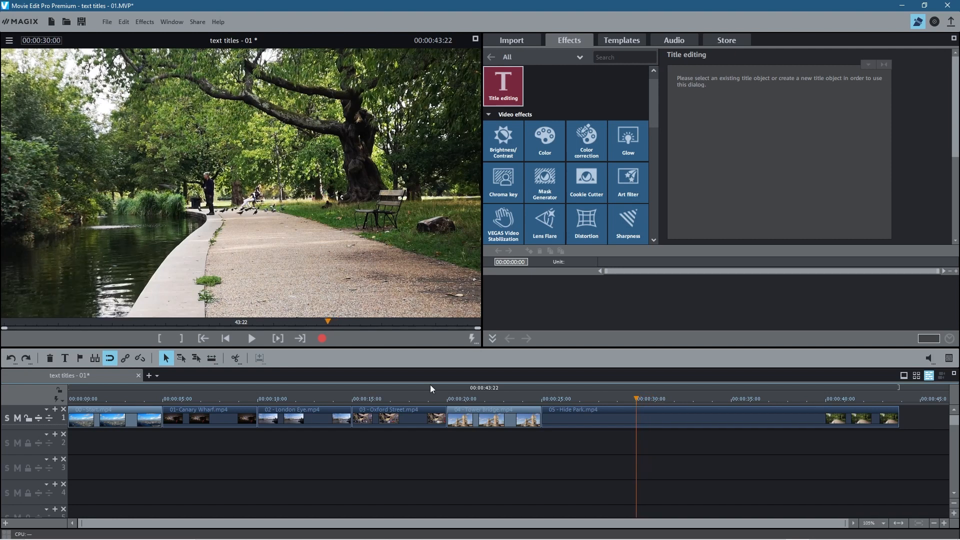
click(235, 358)
click(670, 410)
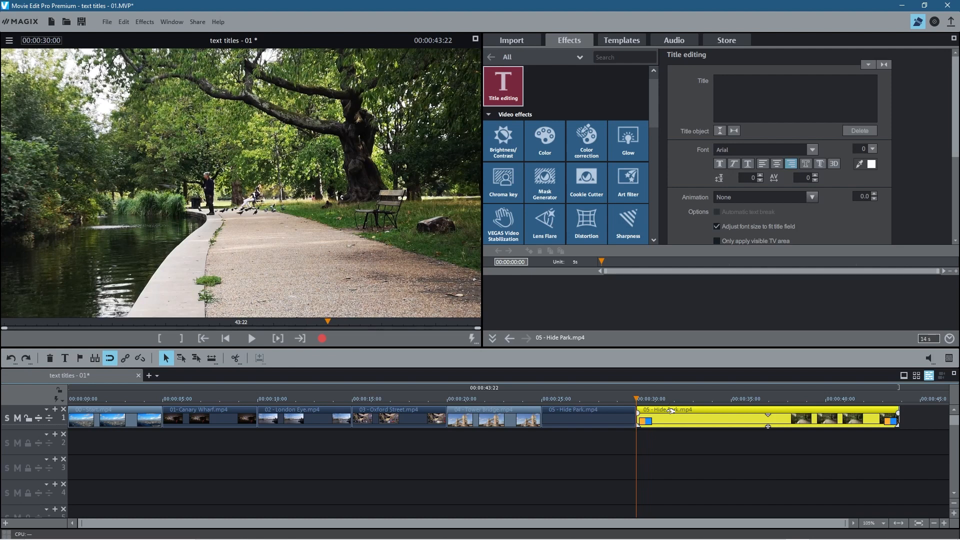
key(Delete)
Step: Add 06 - Saint Pauls Cathedral.mp4 from the folder to track 1 directly after the Hide Park clip
scroll(597, 475, down, 5)
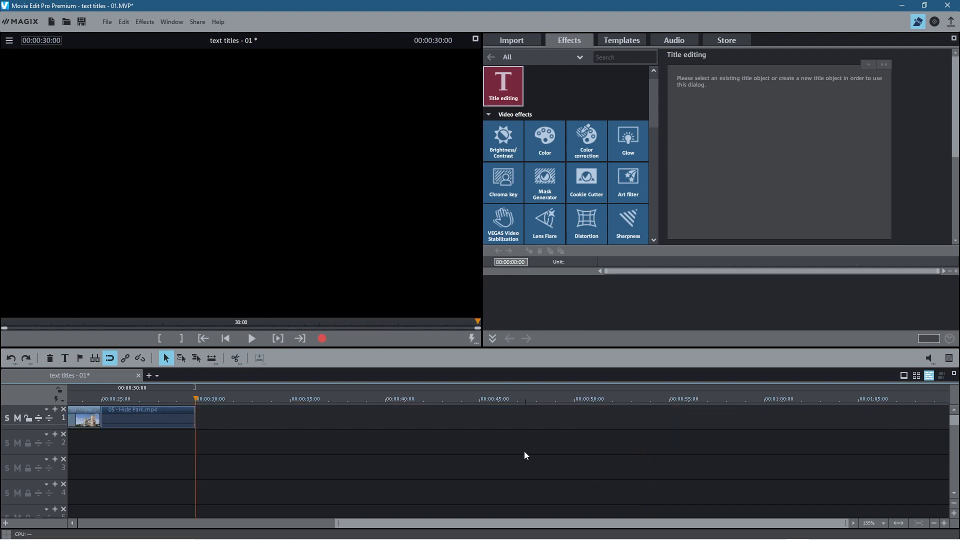
key(alt+Tab)
drag(878, 132, 244, 419)
Step: Split the Saint Pauls Cathedral clip at 00:00:32:00 and delete its opening part before the cut
drag(197, 398, 222, 403)
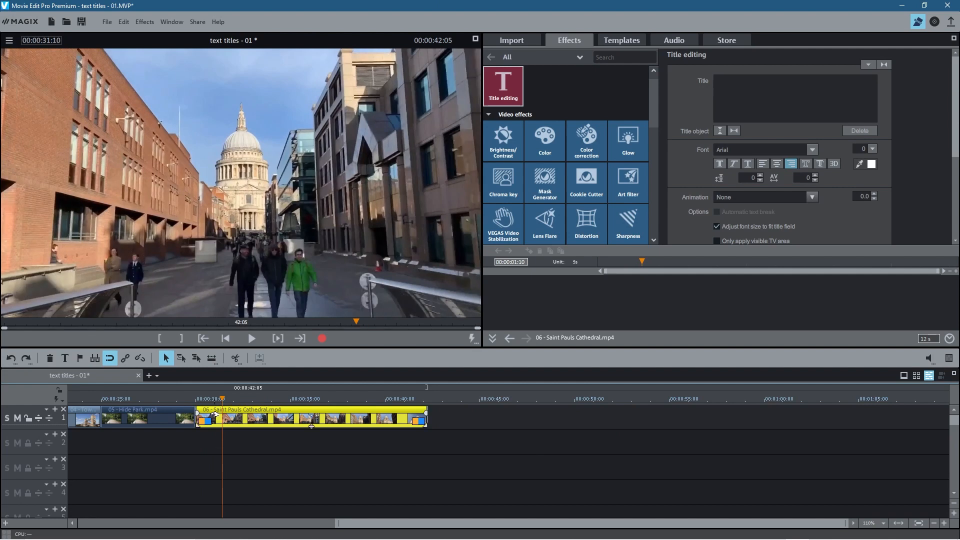
key(space)
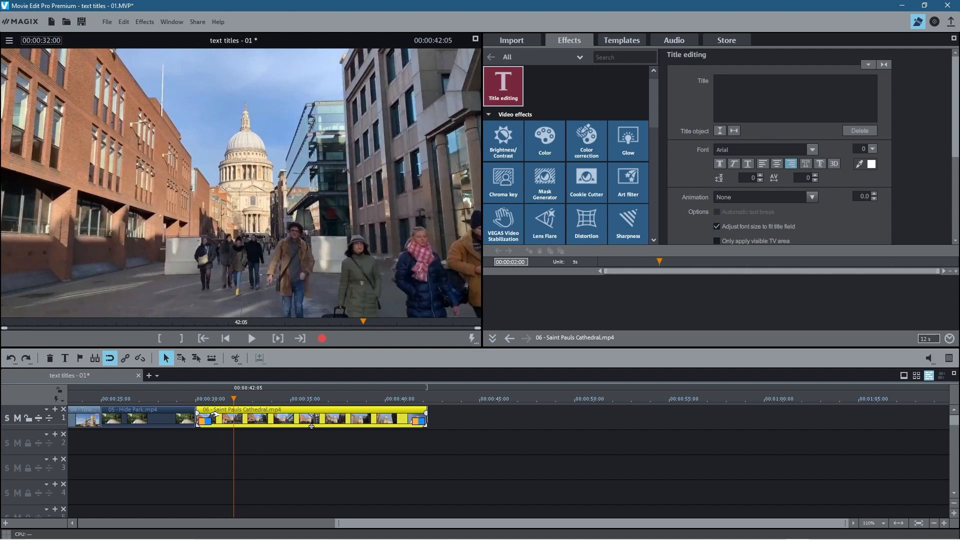
click(233, 361)
click(231, 414)
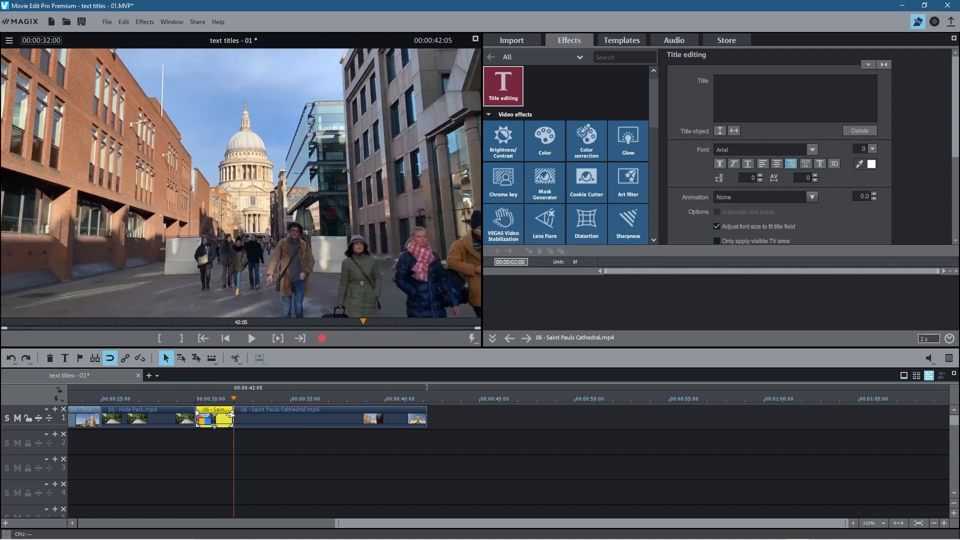
key(Delete)
Step: Move the remaining Saint Pauls Cathedral clip against the Hide Park clip and cut off everything beyond 00:00:35:00
drag(253, 416, 293, 400)
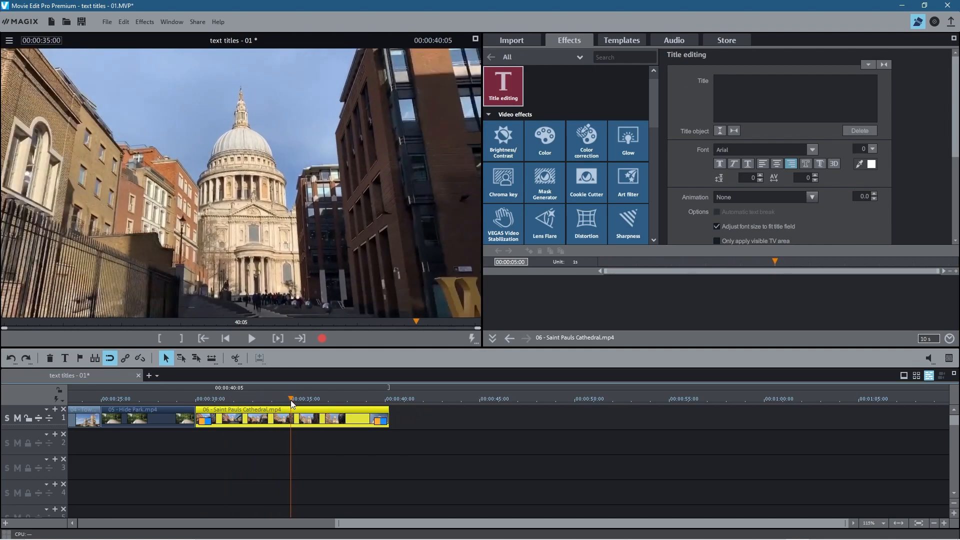
click(235, 358)
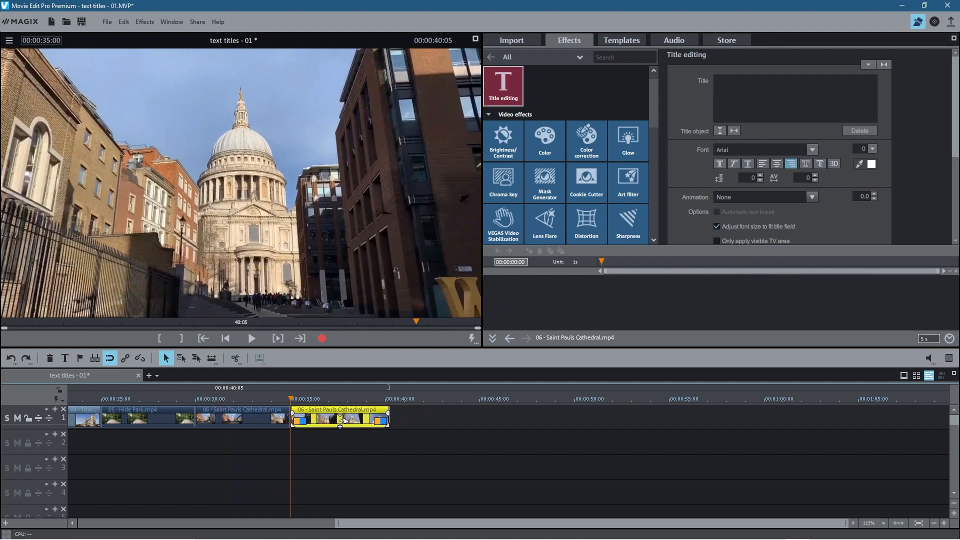
key(Delete)
Step: Append 07 - piccadilly - Circus.mp4 after the Saint Pauls Cathedral clip and cut off everything beyond 00:00:40:00
key(alt+Tab)
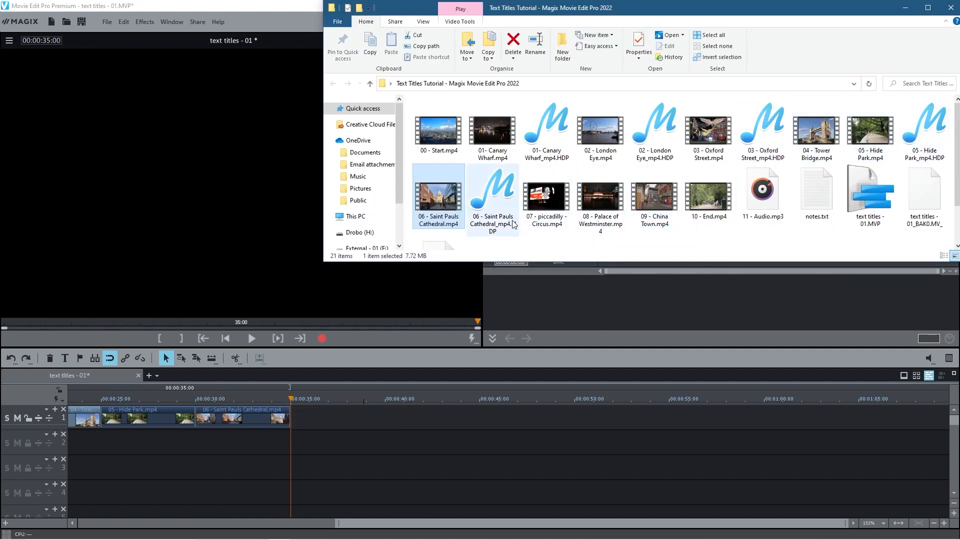
drag(558, 212, 345, 410)
drag(293, 395, 384, 407)
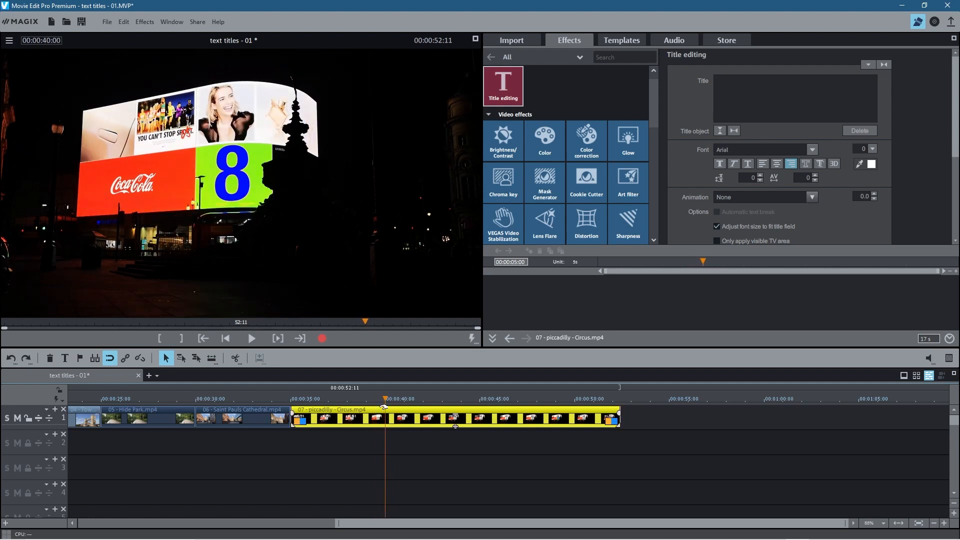
click(234, 359)
key(Delete)
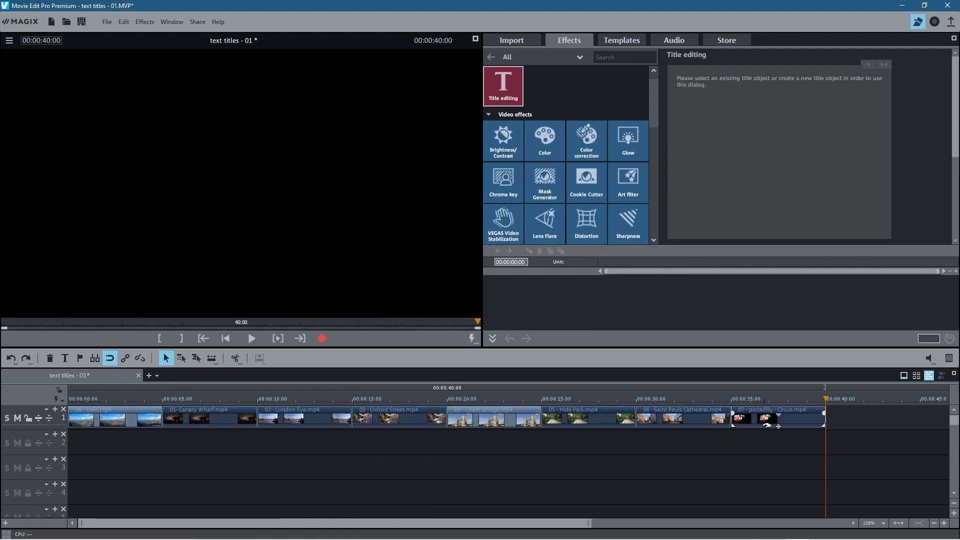
Step: Add 08 - Palace of Westminster.mp4 from the folder to track 1 directly after the Piccadilly Circus clip
scroll(767, 425, right, 2)
key(alt+Tab)
drag(600, 163, 481, 395)
Step: Cut off the Palace of Westminster clip beyond 00:00:45:00 and save the project
click(479, 396)
click(234, 358)
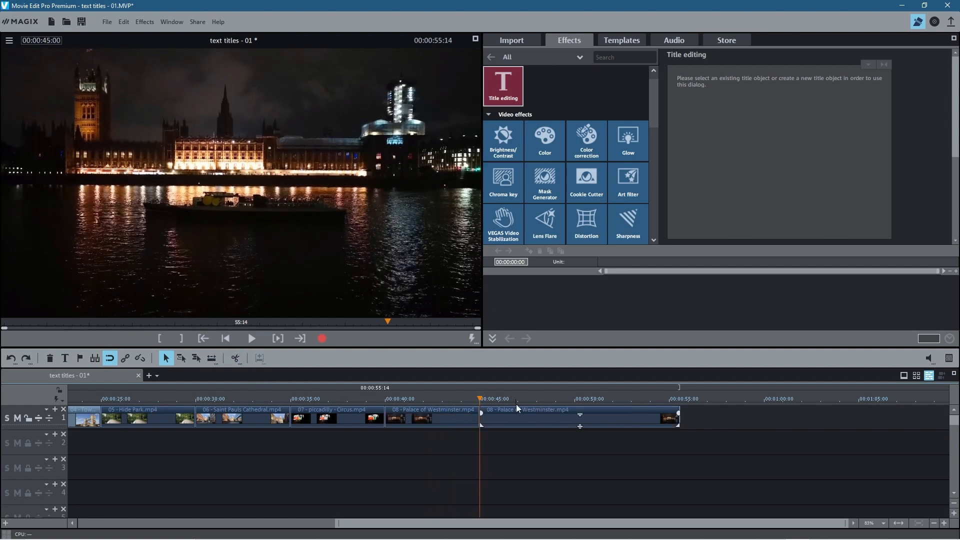
click(535, 415)
key(Delete)
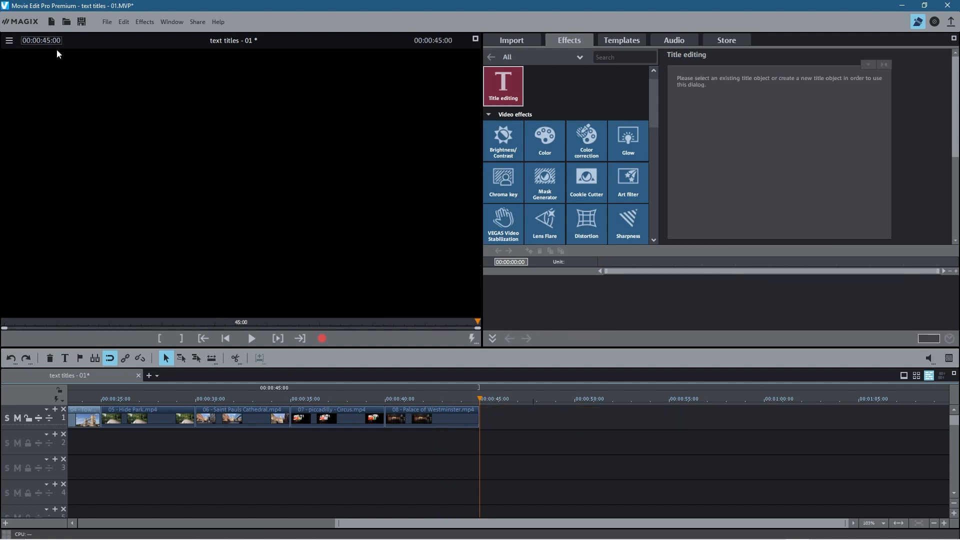
key(ctrl+s)
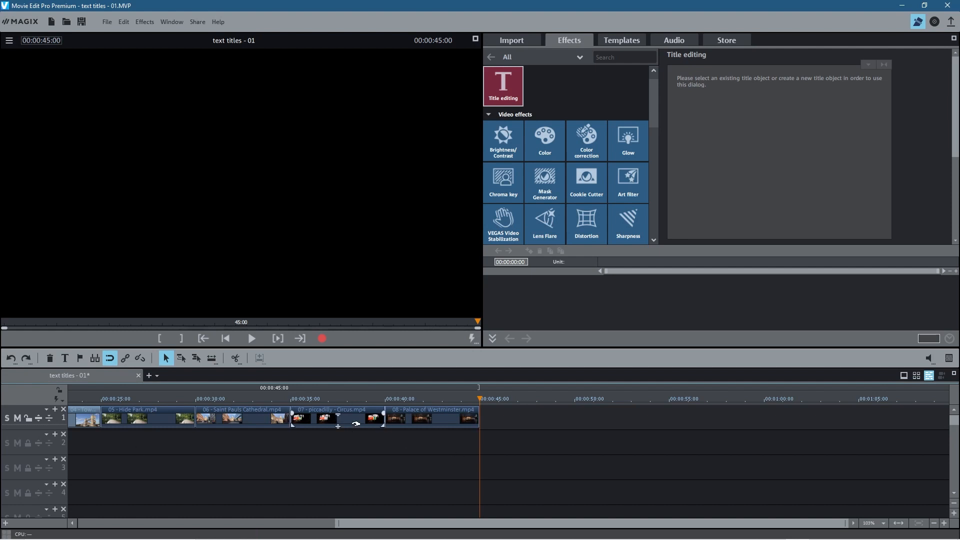
Step: Append 09 - China Town.mp4 after the Palace of Westminster clip and cut away its opening part before 00:00:47:00
key(alt+Tab)
drag(762, 165, 513, 400)
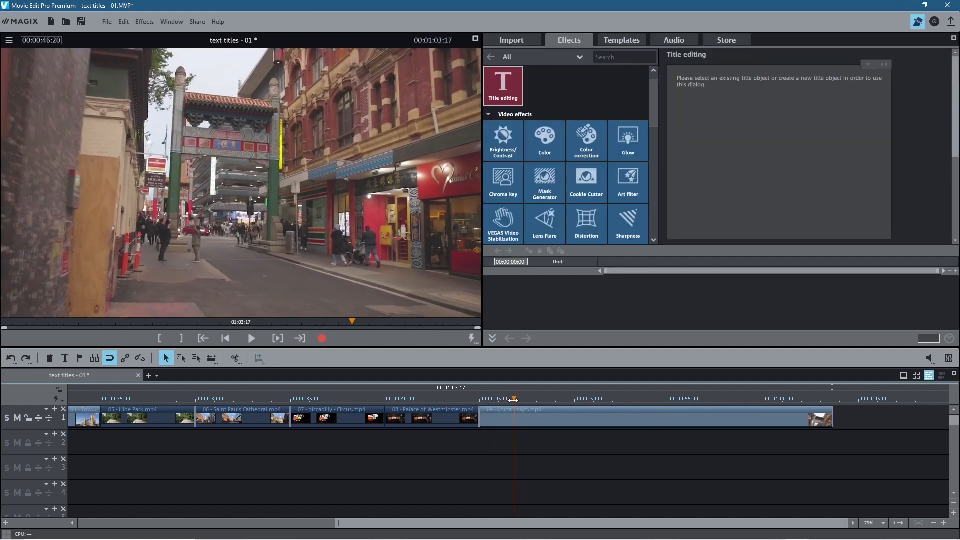
key(Right)
key(Right)
key(Right)
key(Right)
key(Right)
key(Right)
key(Left)
click(238, 358)
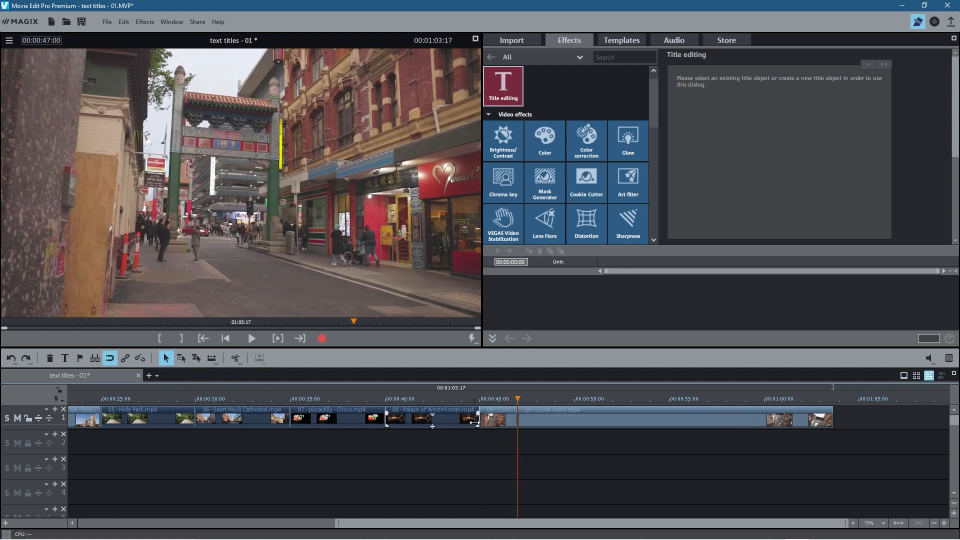
click(506, 418)
key(Delete)
Step: Move the remaining China Town clip against the Palace of Westminster clip and cut off everything beyond 00:00:50:00
click(515, 418)
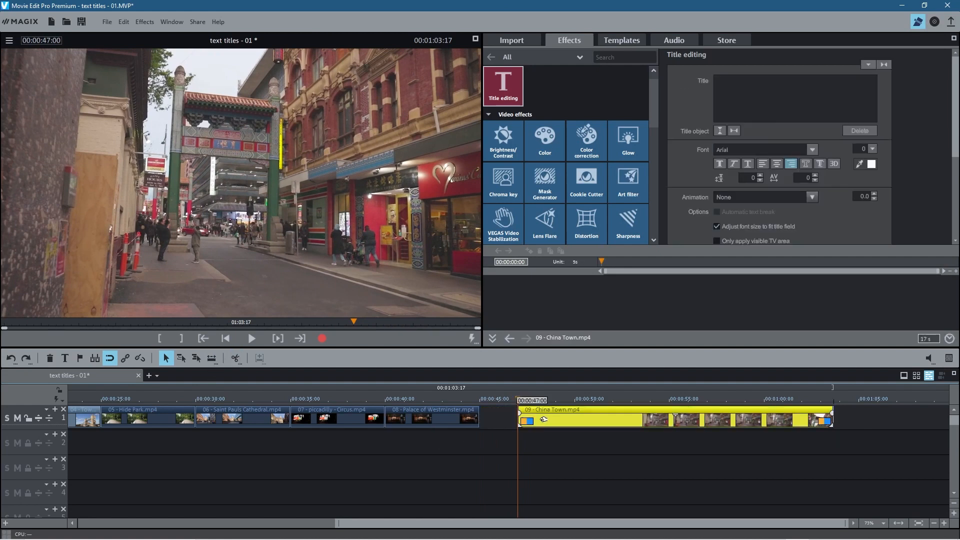
drag(518, 398, 575, 401)
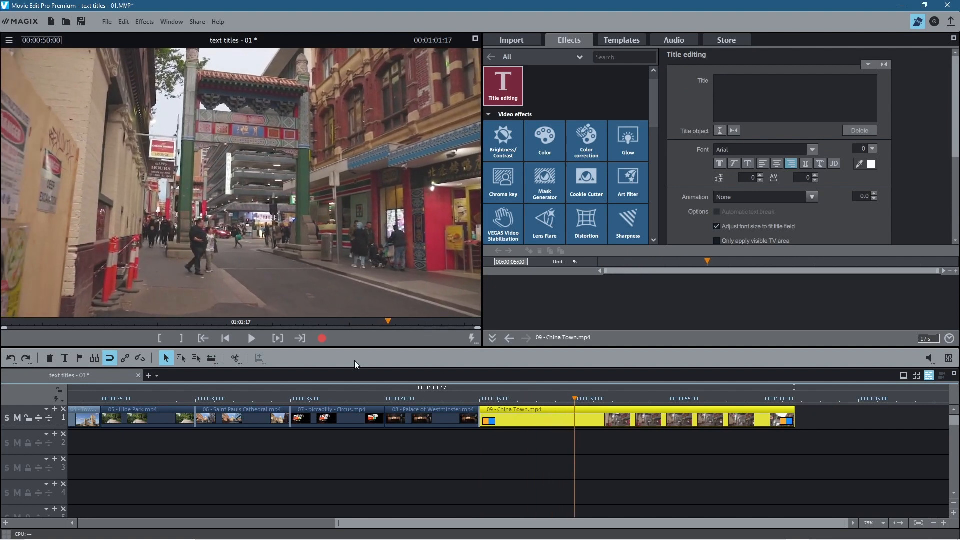
click(239, 360)
click(653, 419)
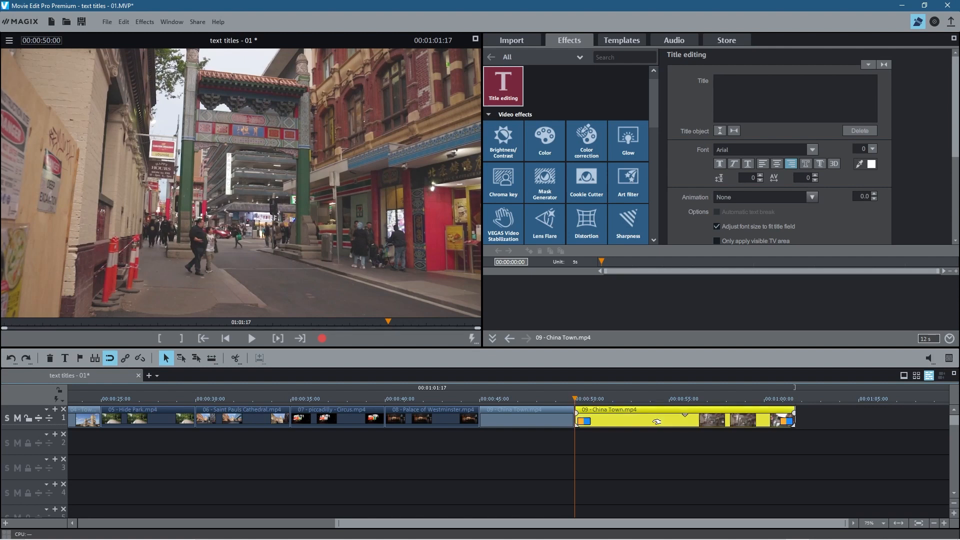
key(Delete)
Step: Append 10 - End.mp4 after the China Town clip and cut off everything beyond 00:00:55:00
key(alt+Tab)
drag(815, 162, 629, 415)
drag(574, 396, 670, 408)
click(745, 423)
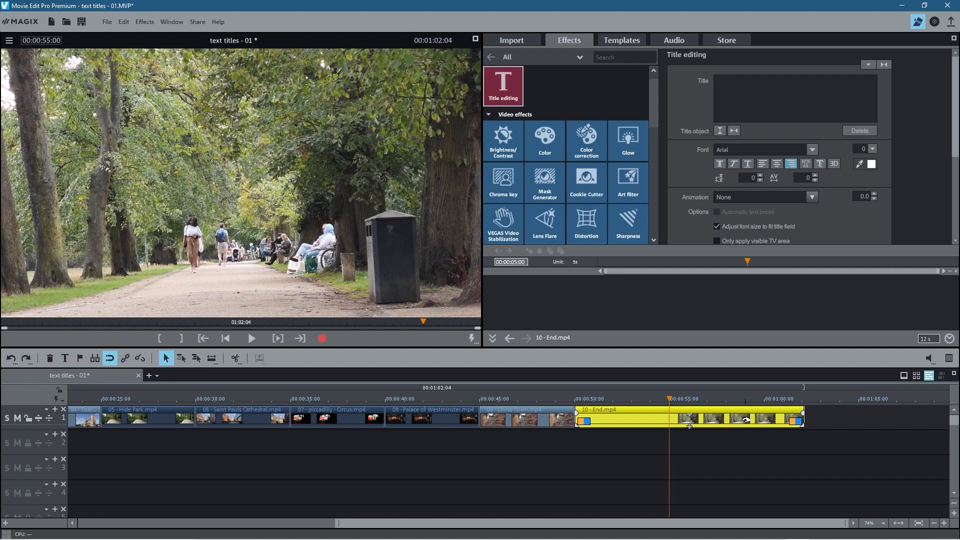
click(235, 358)
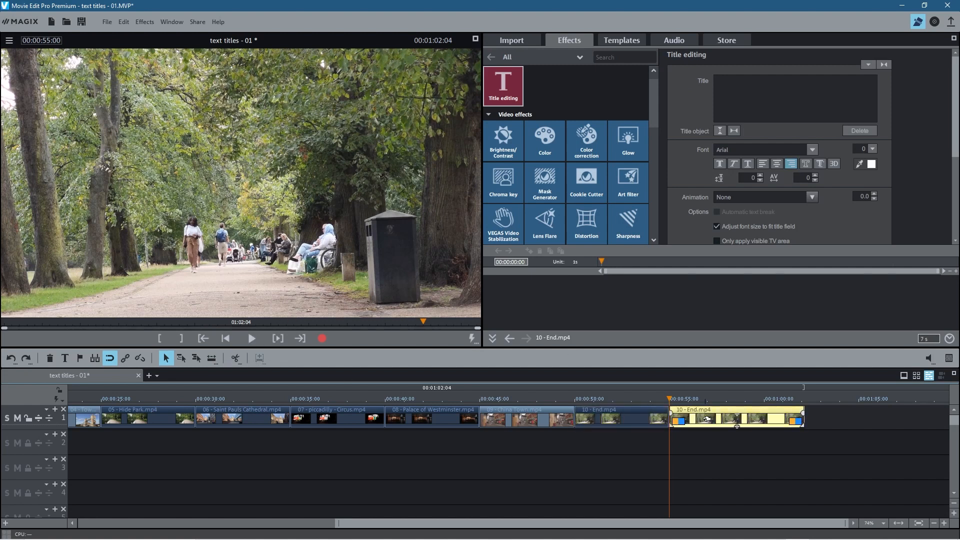
key(Delete)
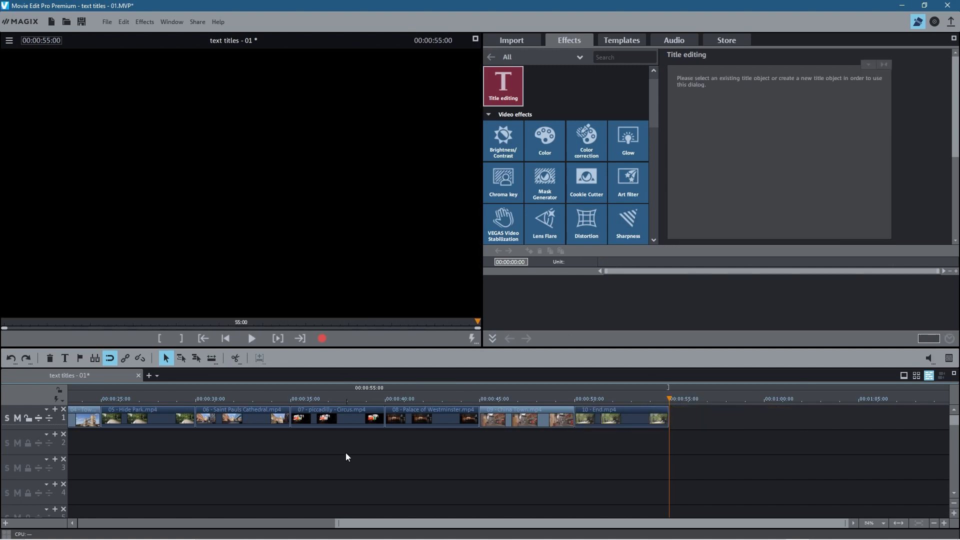
Step: Turn the audio volume of the clips on track 1 all the way down, working from the End clip back to the first clip
drag(623, 427, 624, 506)
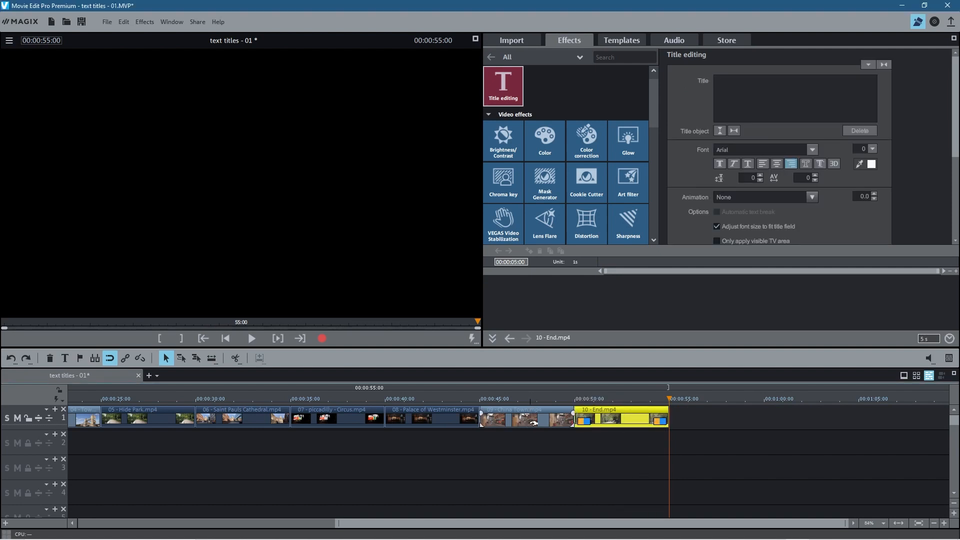
drag(432, 424, 434, 506)
drag(337, 425, 337, 505)
drag(243, 424, 245, 505)
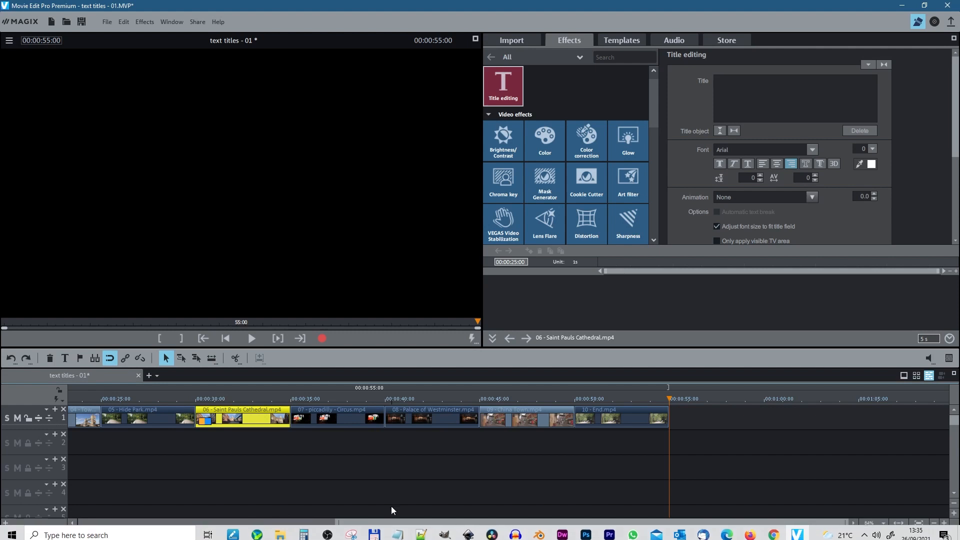
drag(395, 521, 202, 520)
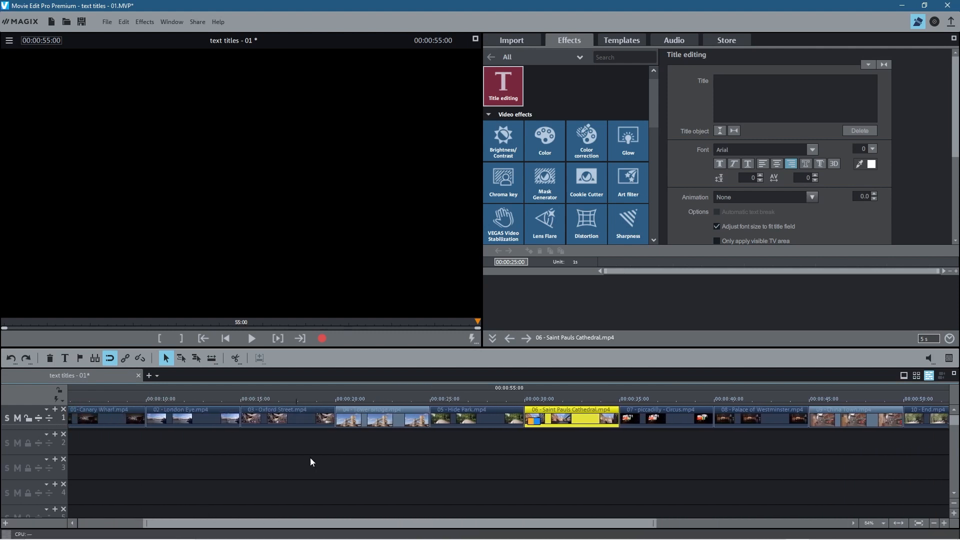
drag(476, 424, 476, 505)
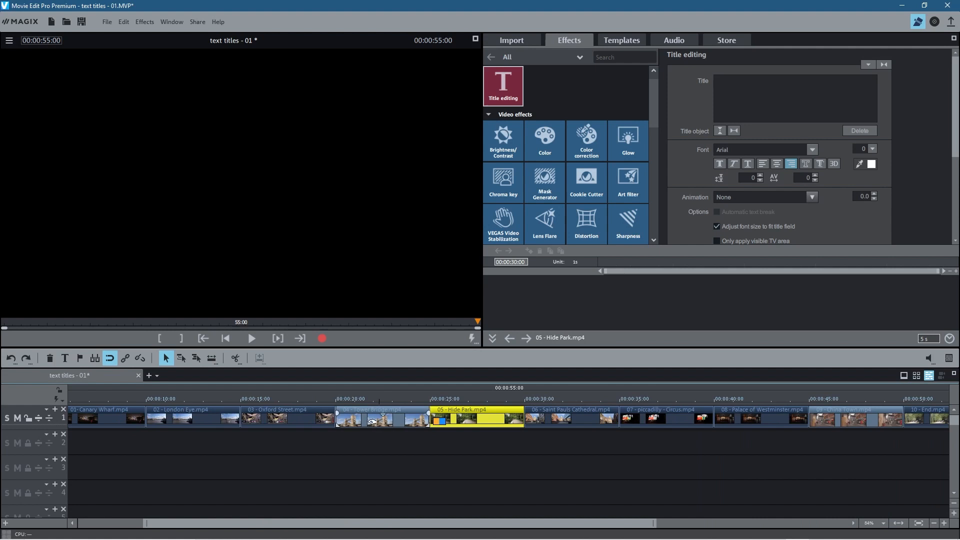
drag(287, 428, 289, 516)
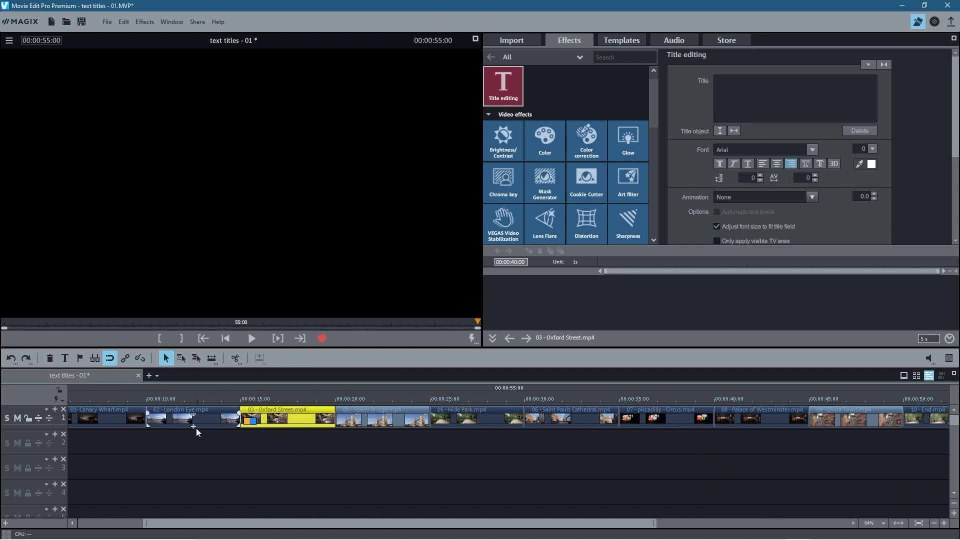
drag(195, 424, 111, 532)
drag(207, 425, 208, 516)
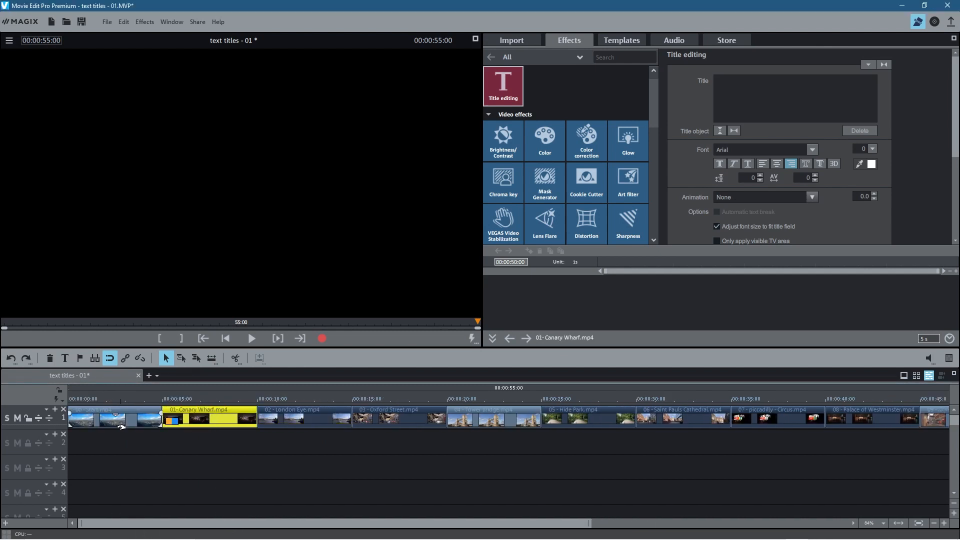
Step: Select all clips on track 1 and save the project
click(151, 443)
key(ctrl+a)
key(ctrl+s)
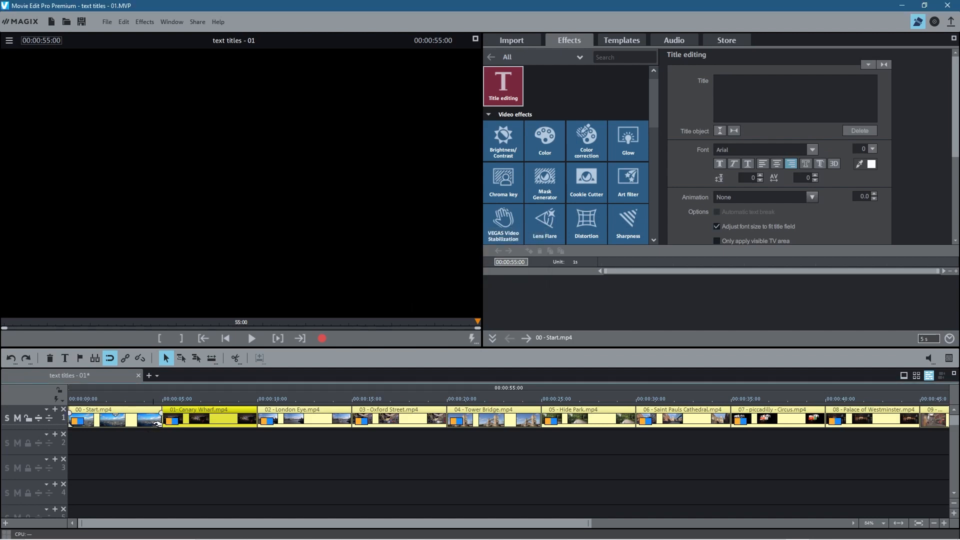
Step: Preview the Circle echo transition from Shapes & objects Basic and apply it between the 00 - Start and 01 - Canary Wharf clips
drag(128, 401, 105, 400)
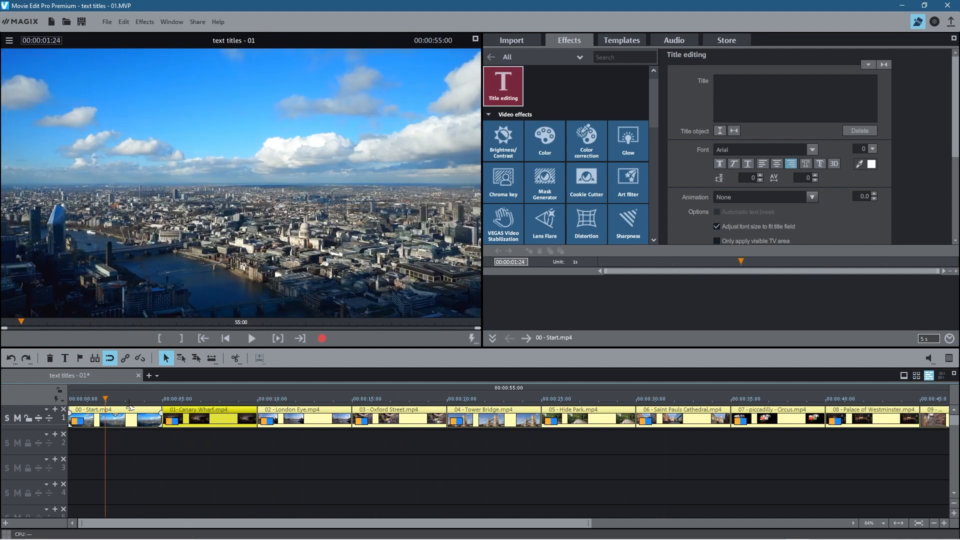
click(131, 411)
click(628, 40)
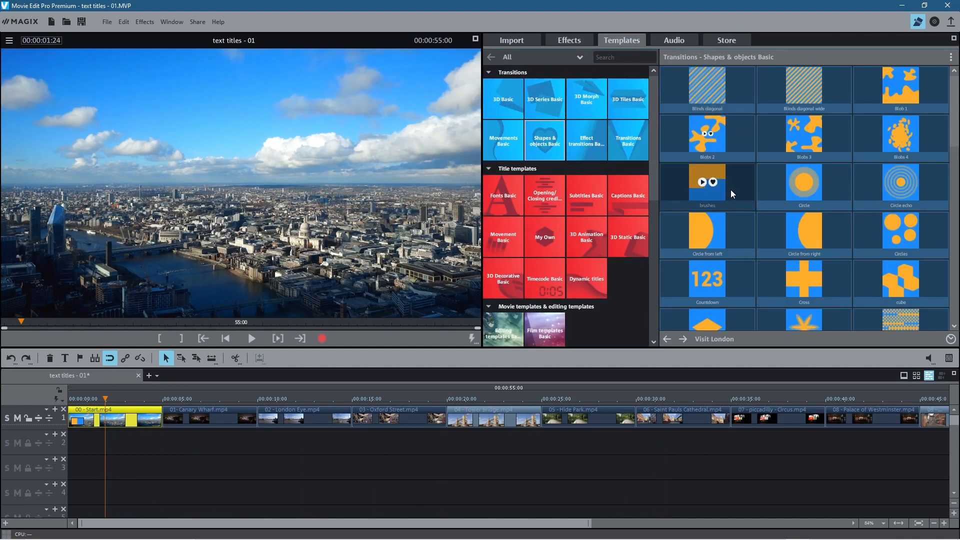
click(890, 183)
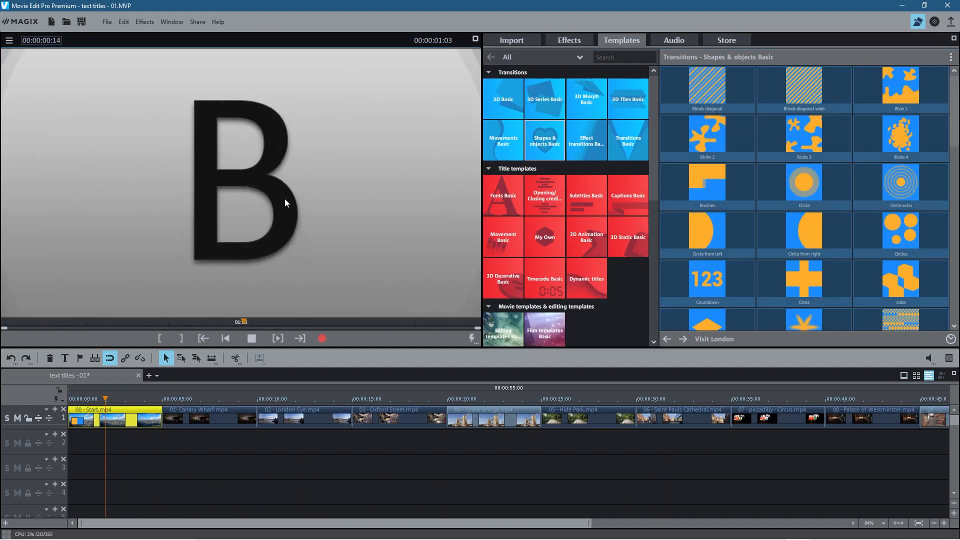
mouse_move(871, 184)
mouse_down()
mouse_move(265, 420)
mouse_move(177, 421)
mouse_up()
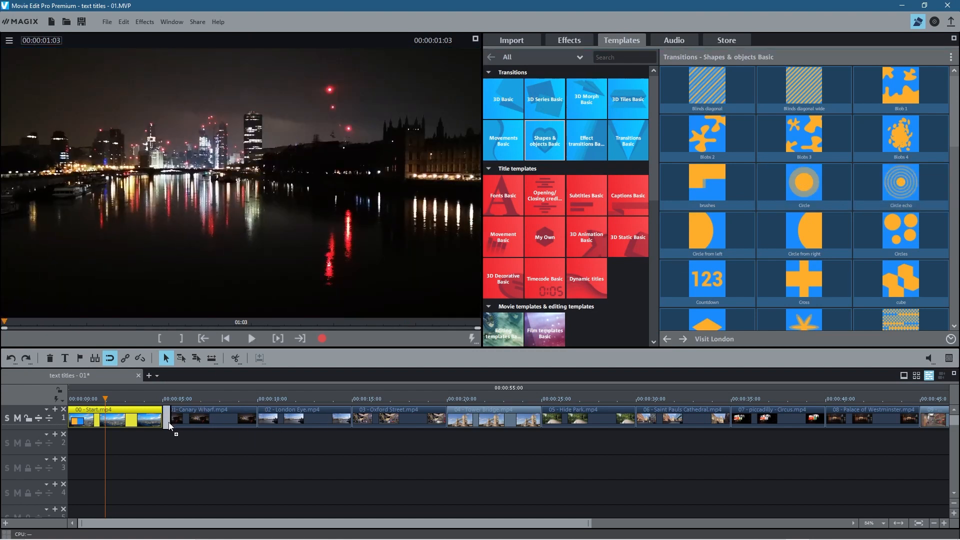
drag(169, 422, 169, 422)
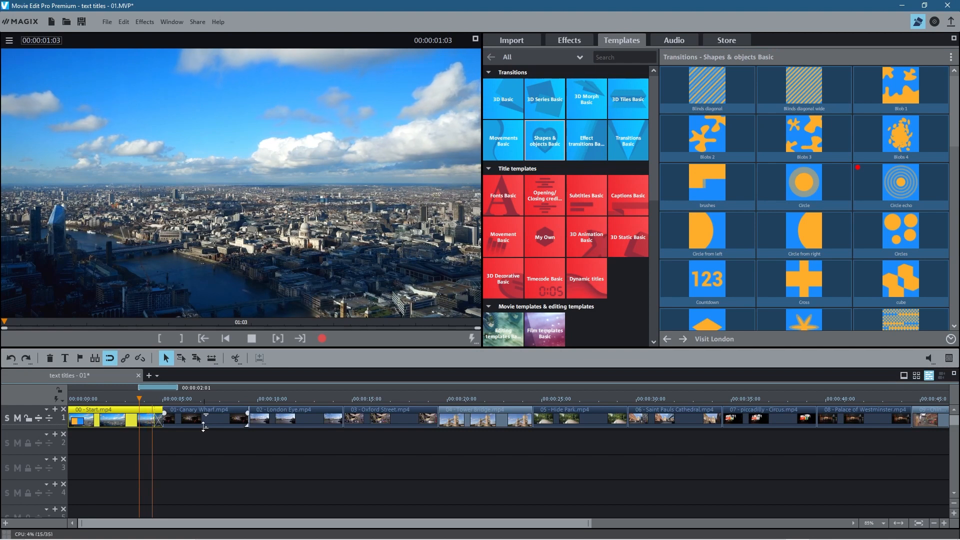
click(250, 343)
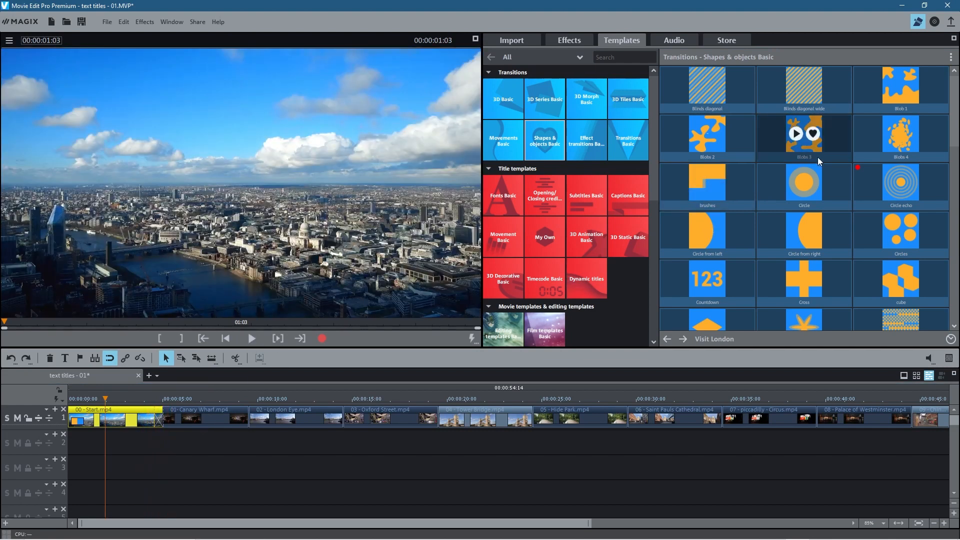
Step: Apply the Circle echo transition to every remaining cut on track 1, from Canary Wharf/London Eye through to China Town/End
mouse_move(876, 187)
mouse_down()
mouse_move(278, 422)
mouse_move(260, 425)
mouse_move(256, 415)
mouse_up()
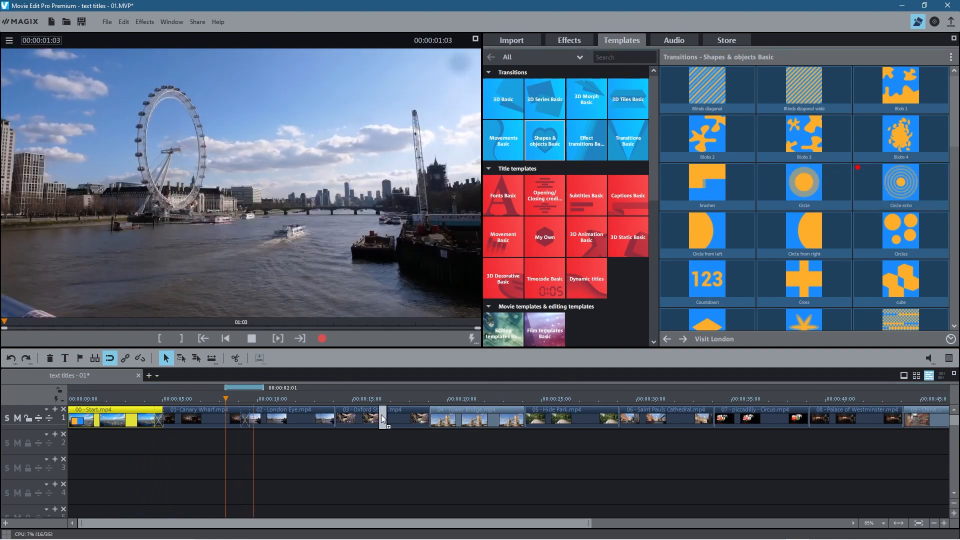
drag(850, 185, 446, 413)
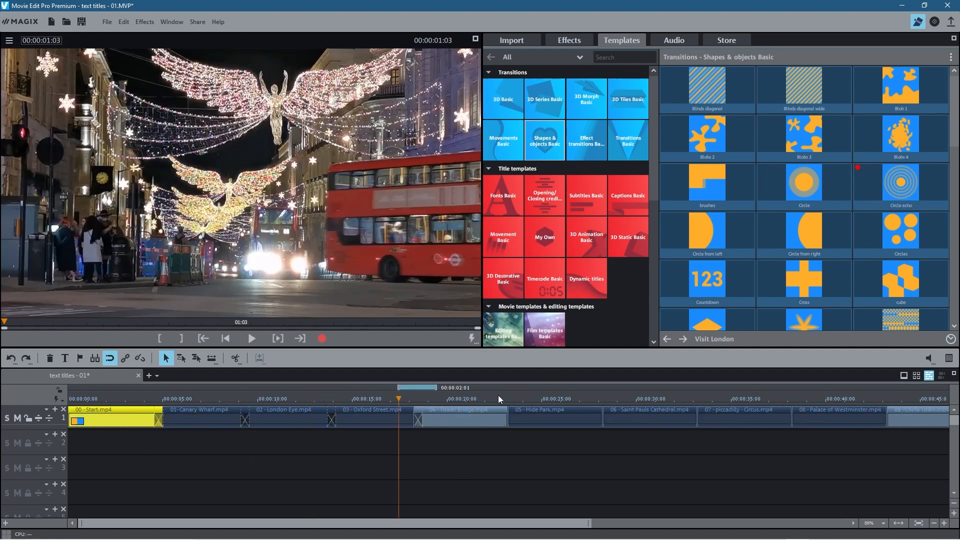
drag(641, 359, 512, 425)
drag(890, 205, 616, 409)
drag(855, 203, 686, 415)
drag(883, 191, 766, 414)
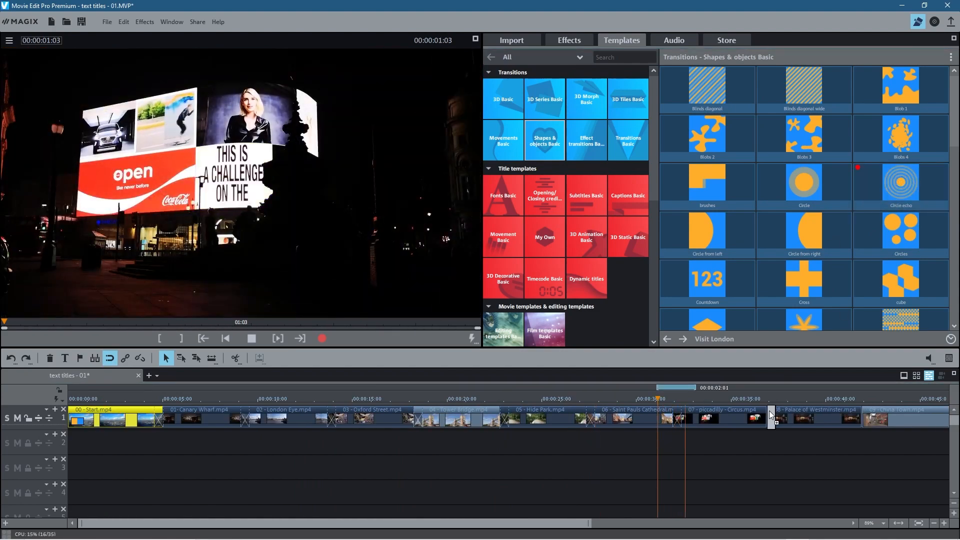
drag(877, 195, 859, 412)
drag(580, 524, 712, 523)
drag(874, 197, 808, 259)
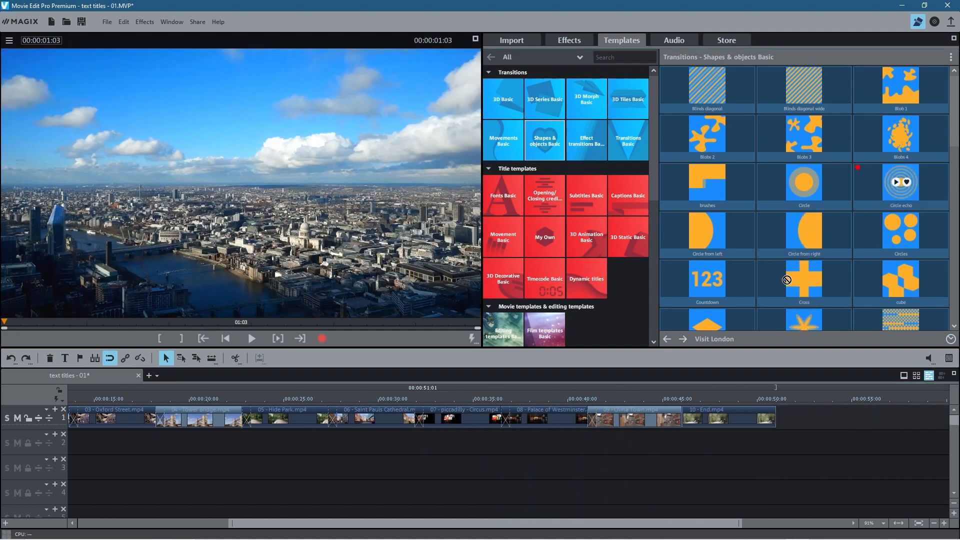
drag(688, 402, 686, 413)
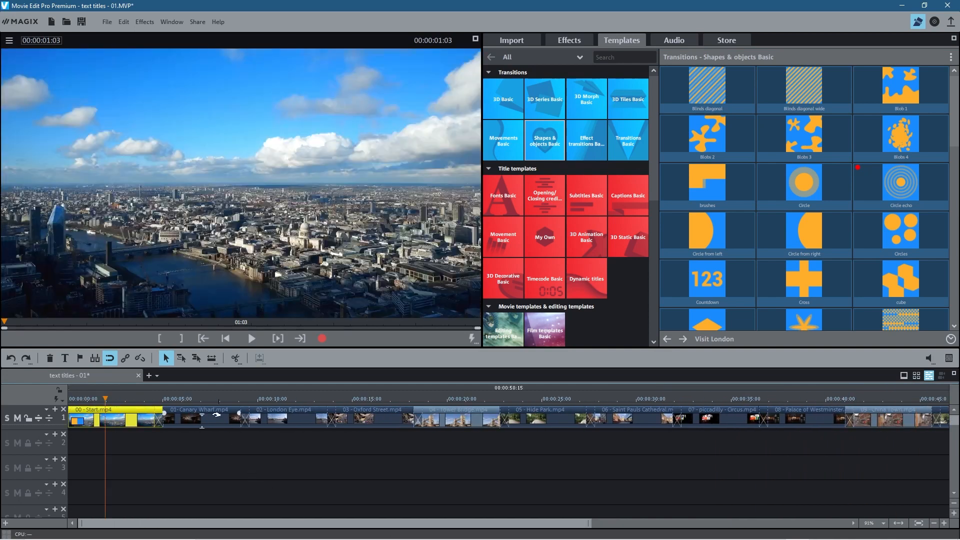
Step: Play back the transition from the 00 - Start clip into the 01 - Canary Wharf clip
drag(110, 401, 138, 398)
key(space)
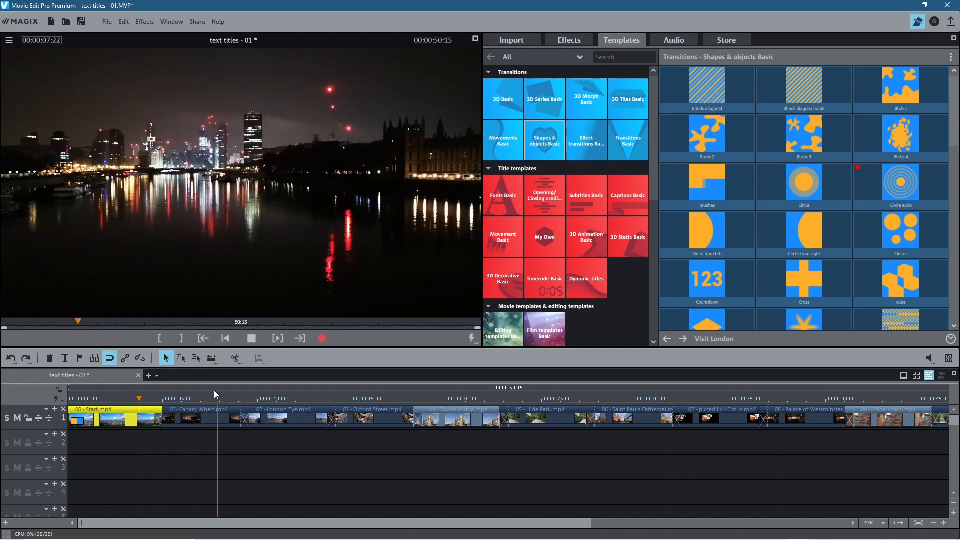
key(space)
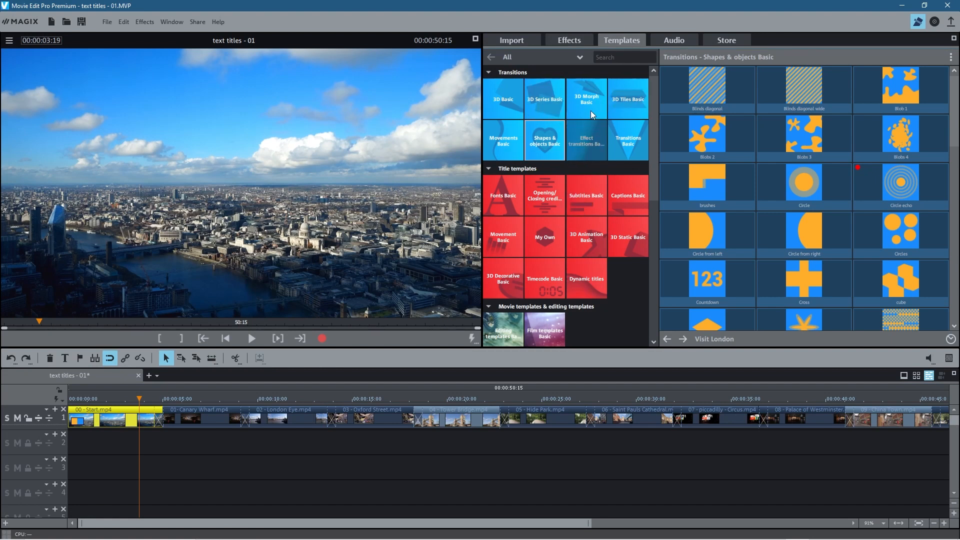
Step: Browse the title template categories and preview the 3D Mix 3 and Comic 1 titles from 3D Static Basic
click(511, 191)
click(547, 194)
click(594, 197)
click(556, 239)
click(643, 234)
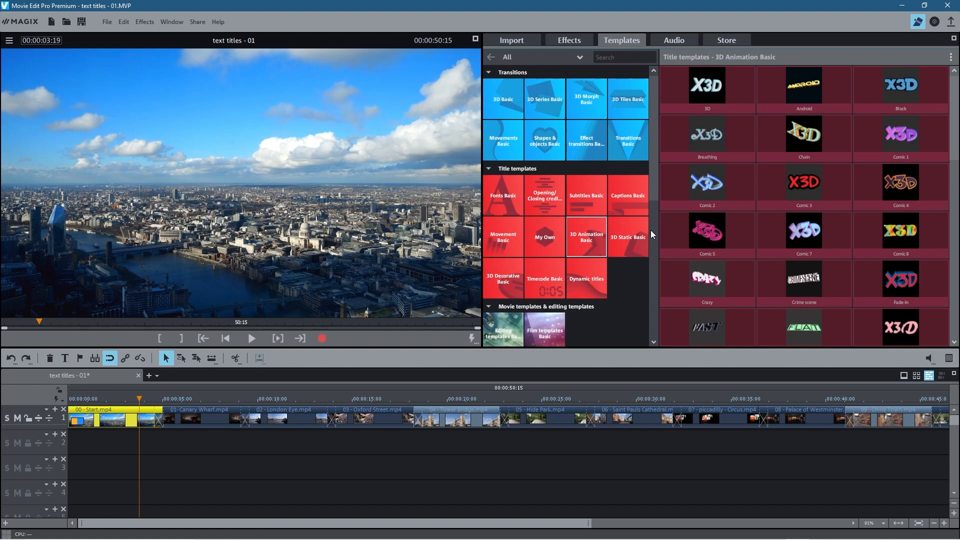
click(637, 212)
click(632, 227)
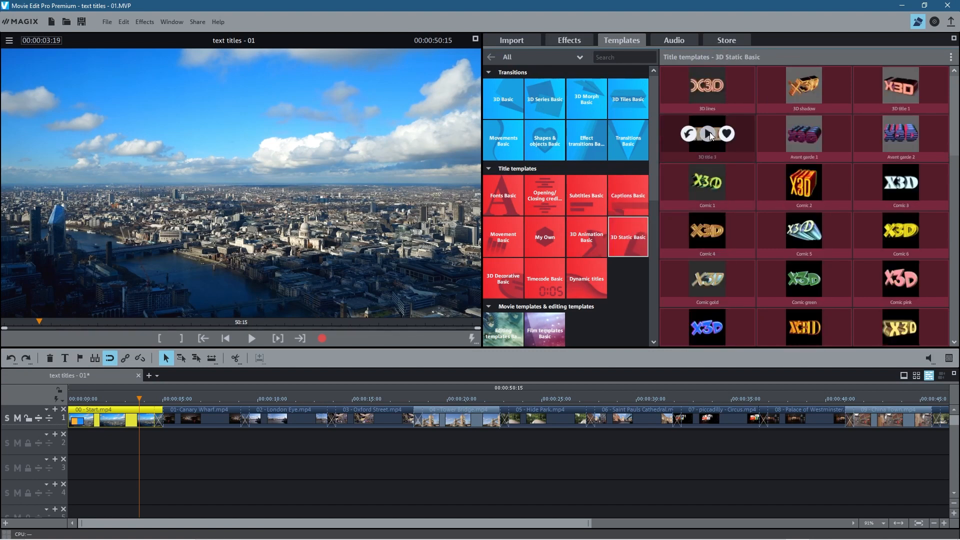
click(708, 133)
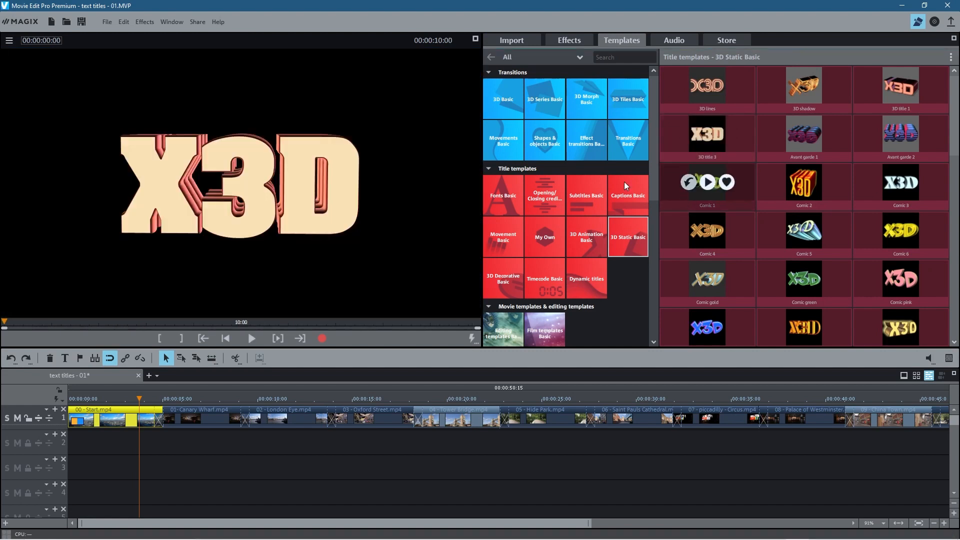
click(707, 180)
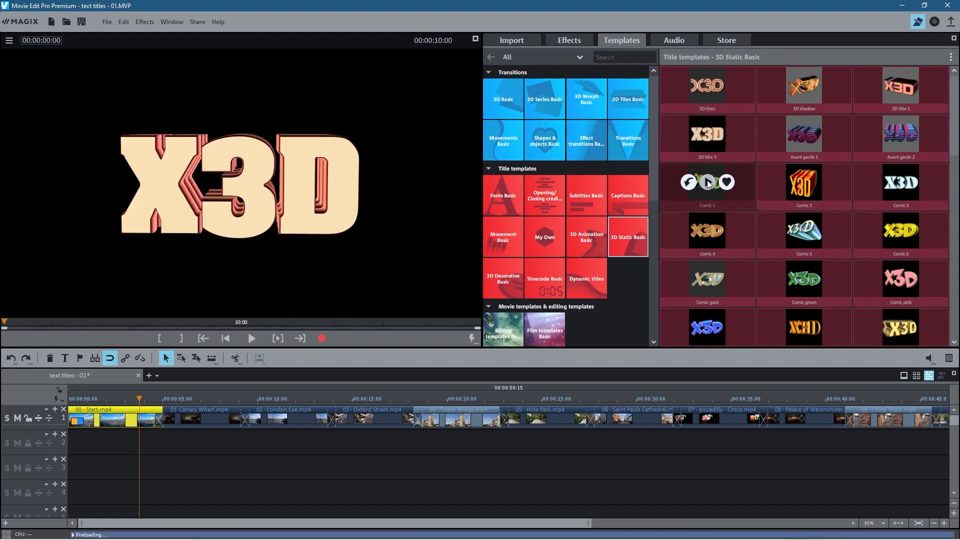
Step: Preview the Comic 2 title from 3D Animation Basic and the 3D splash 3 title from 3D Decorative Basic
click(604, 231)
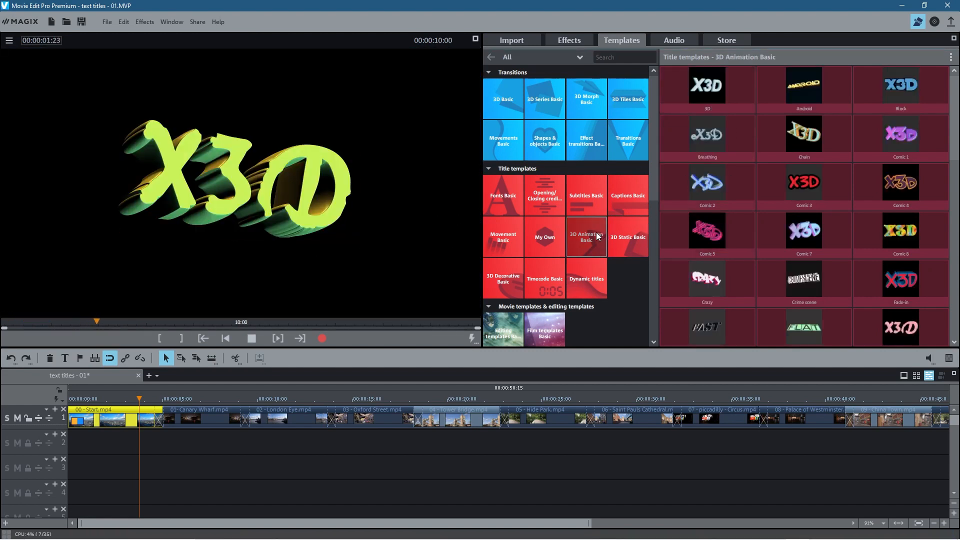
click(709, 185)
click(547, 235)
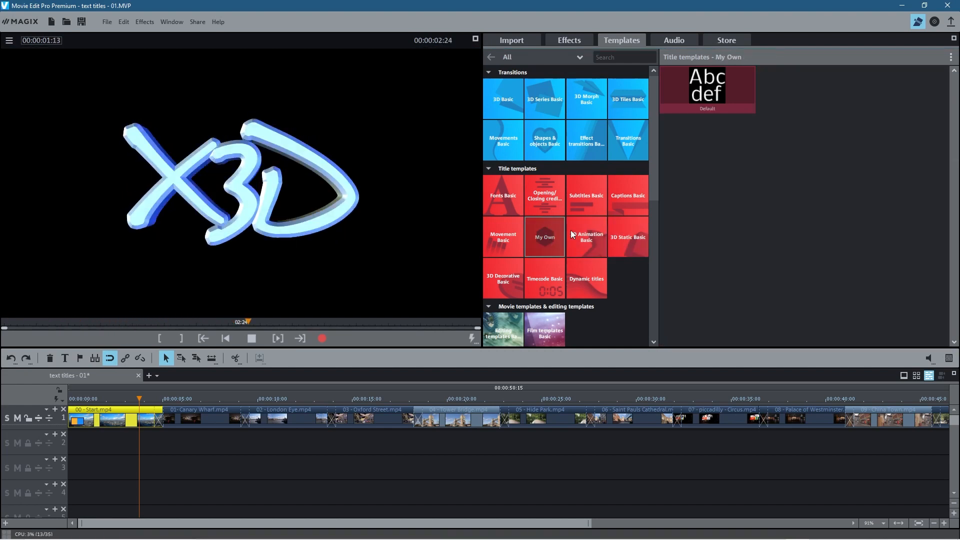
click(514, 284)
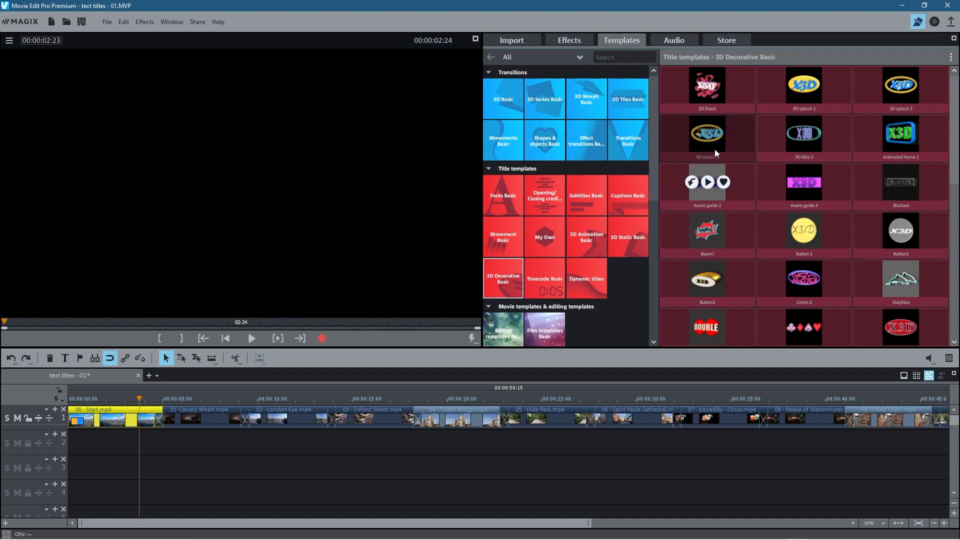
click(712, 131)
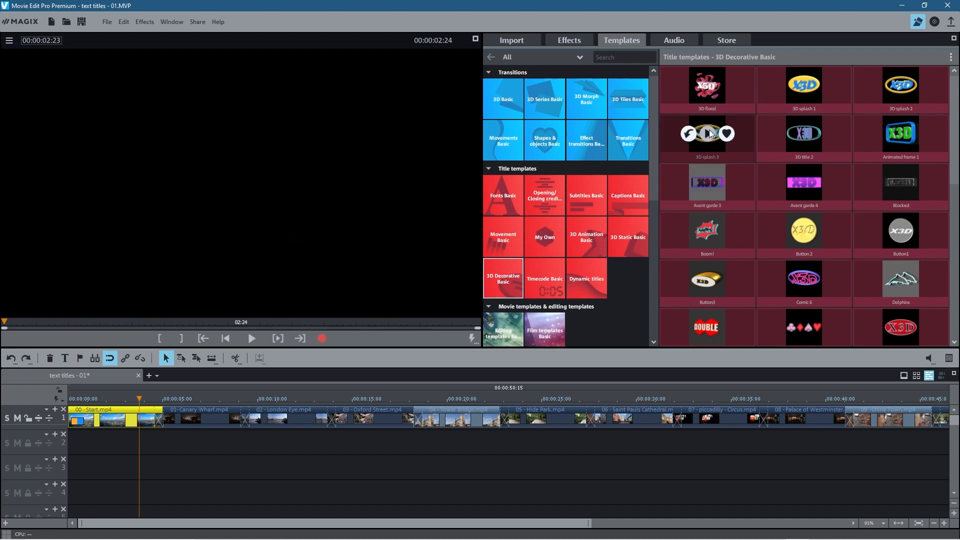
Step: Preview the Jump and Slide, Playful Highlighting and Blown by the Wind templates from Dynamic titles
click(544, 278)
click(603, 277)
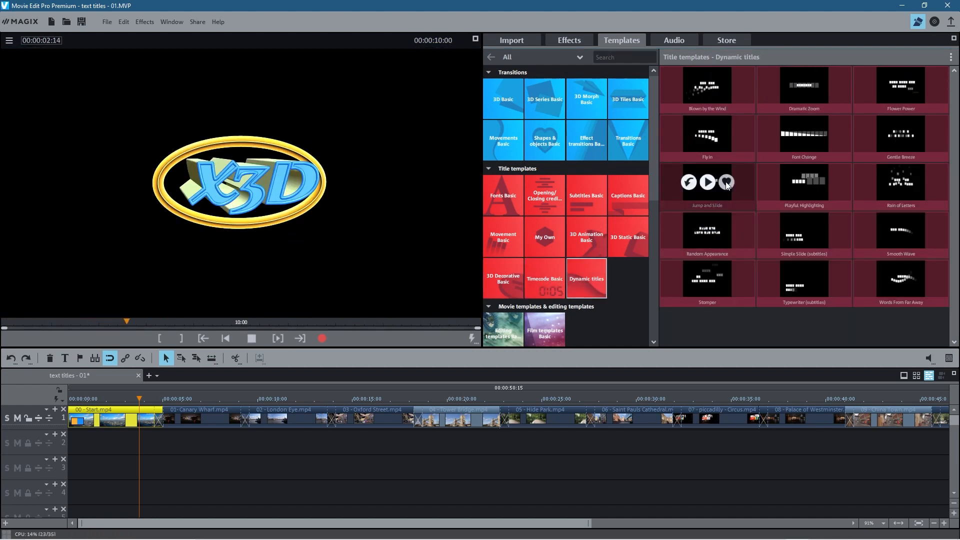
click(708, 183)
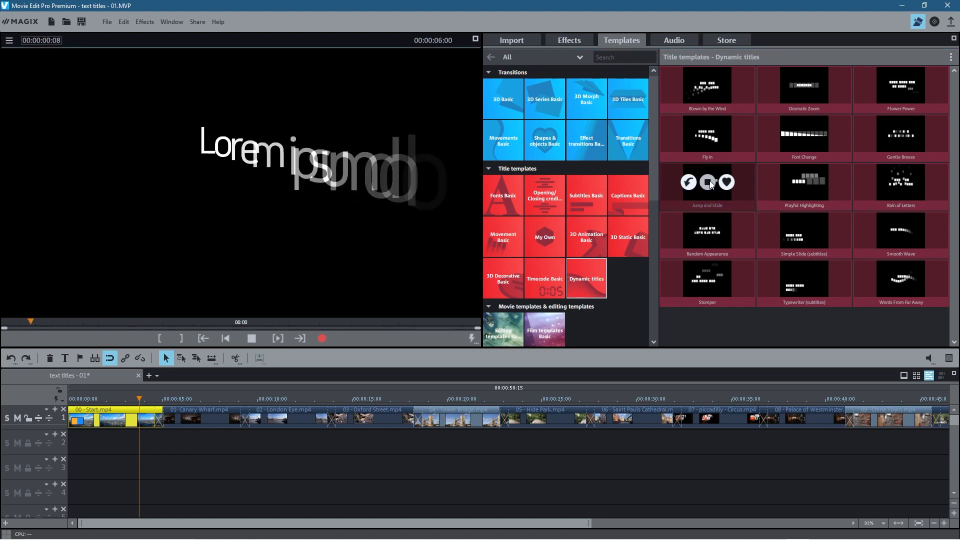
click(804, 183)
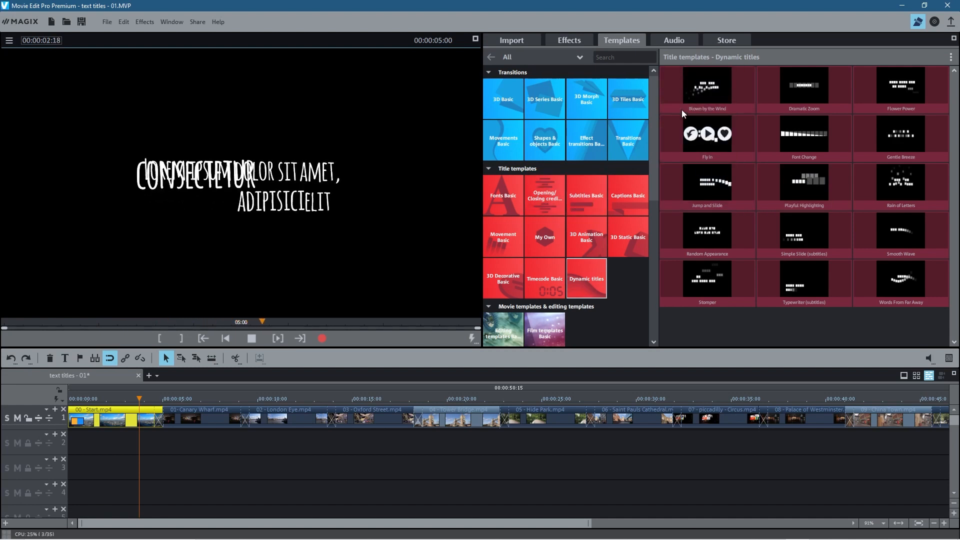
click(708, 85)
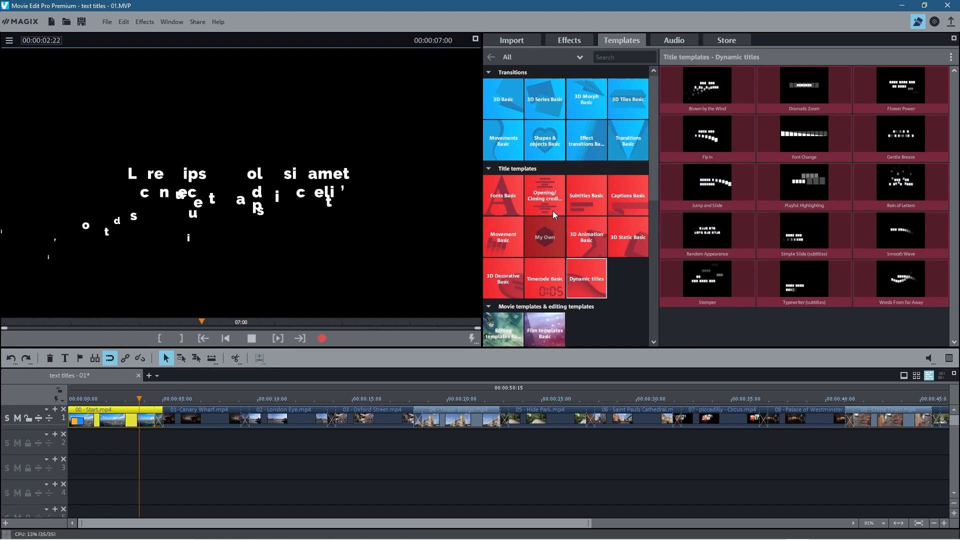
Step: Preview the Atomar (Outro), Classico and Unveil title templates from Opening/Closing credits Basic
click(554, 193)
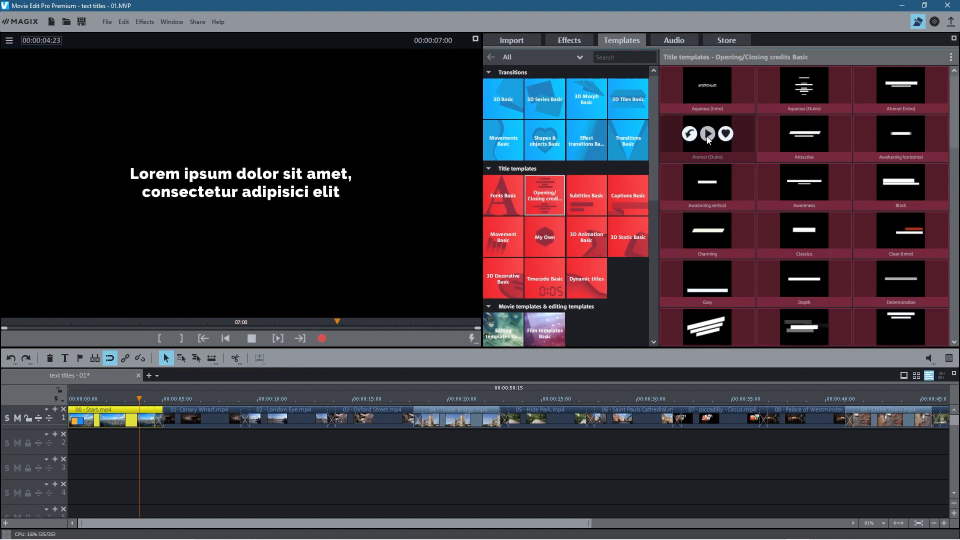
click(708, 134)
mouse_move(784, 253)
click(804, 233)
scroll(808, 278, down, 5)
scroll(808, 280, down, 10)
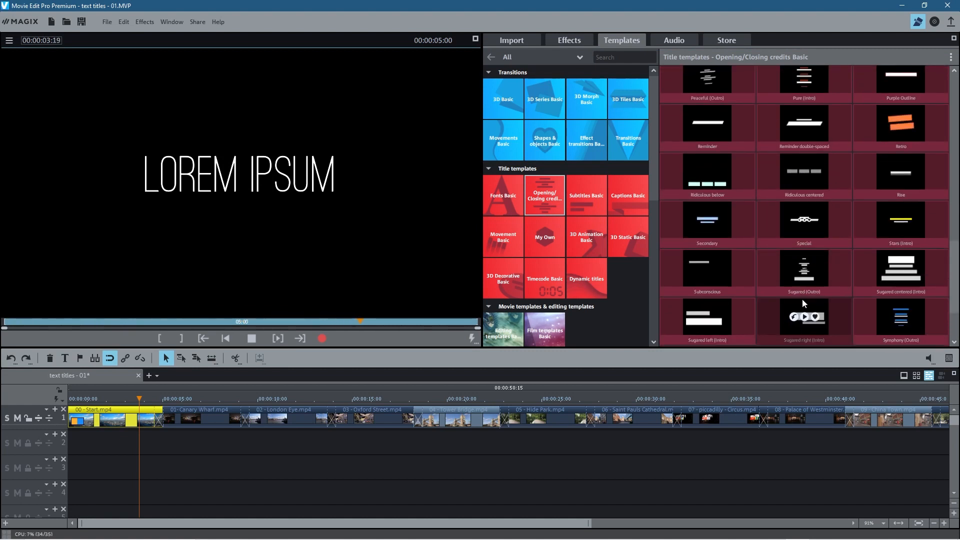
scroll(802, 299, down, 2)
click(803, 319)
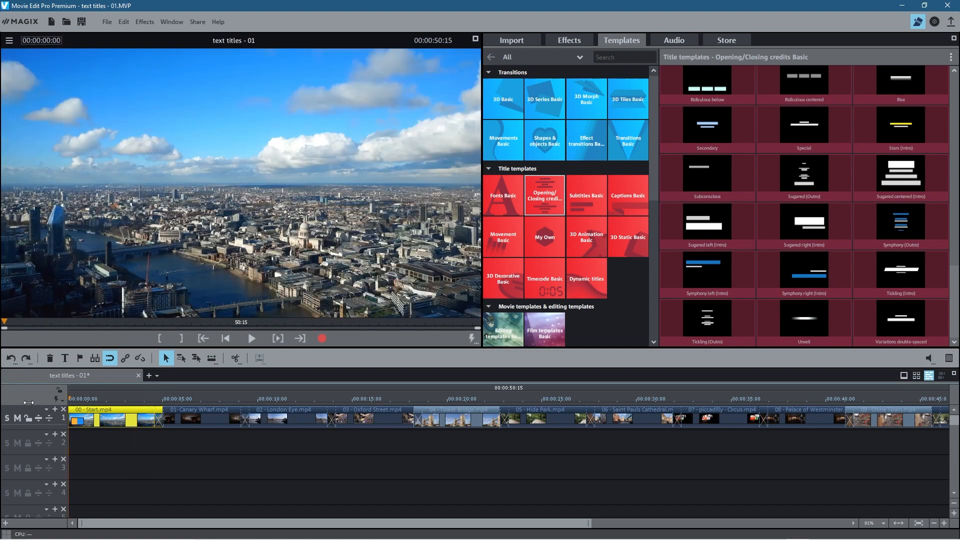
Step: Place the Unveil title template at the start of track 2 and replace its text with "Visit London"
mouse_move(761, 308)
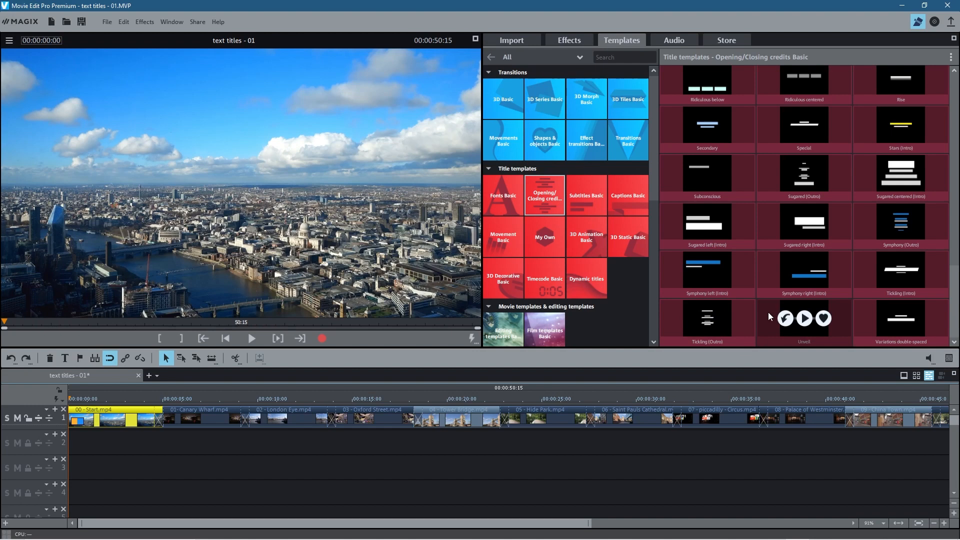
drag(770, 310, 91, 443)
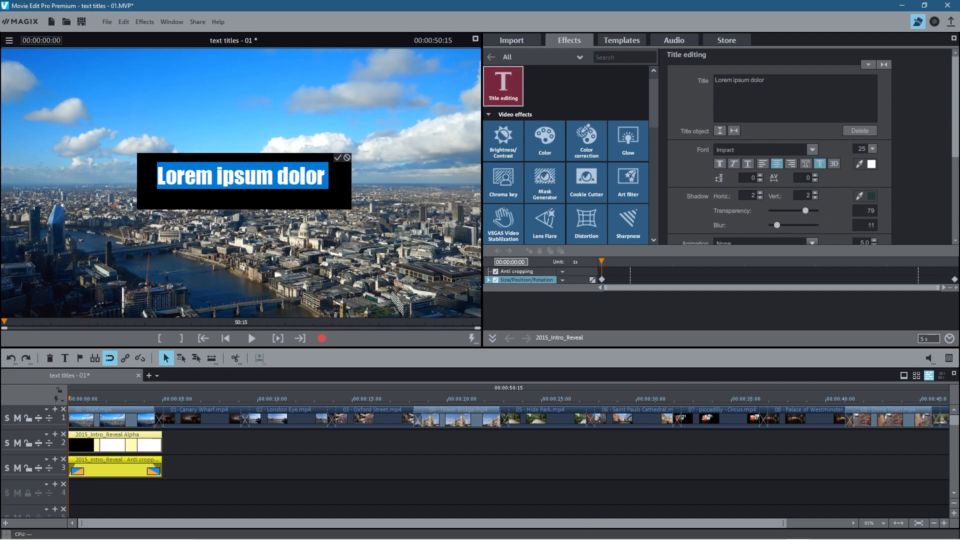
drag(767, 80, 667, 77)
text(sit London)
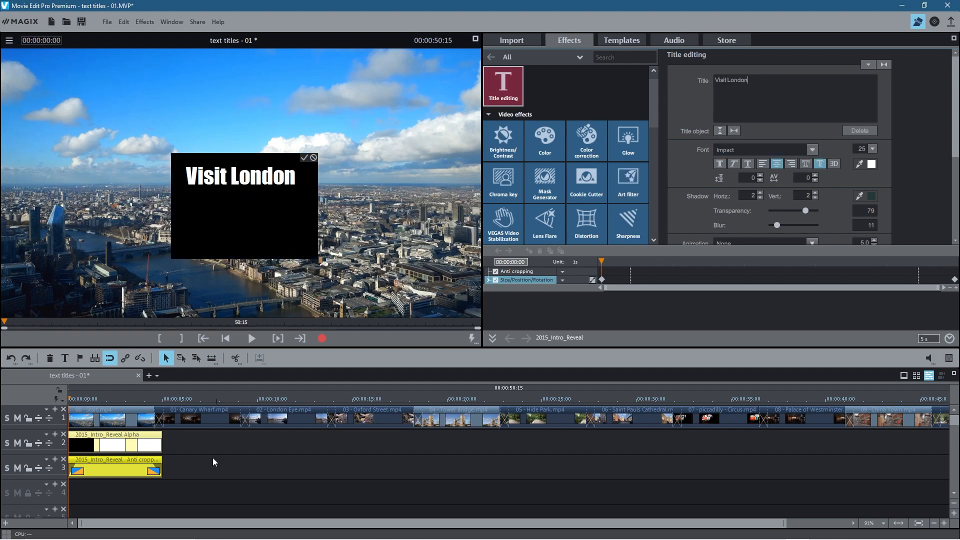
click(304, 158)
Step: Move the playhead to 00:00:01:11 and set the Visit London title's font size to 51
drag(113, 399, 95, 407)
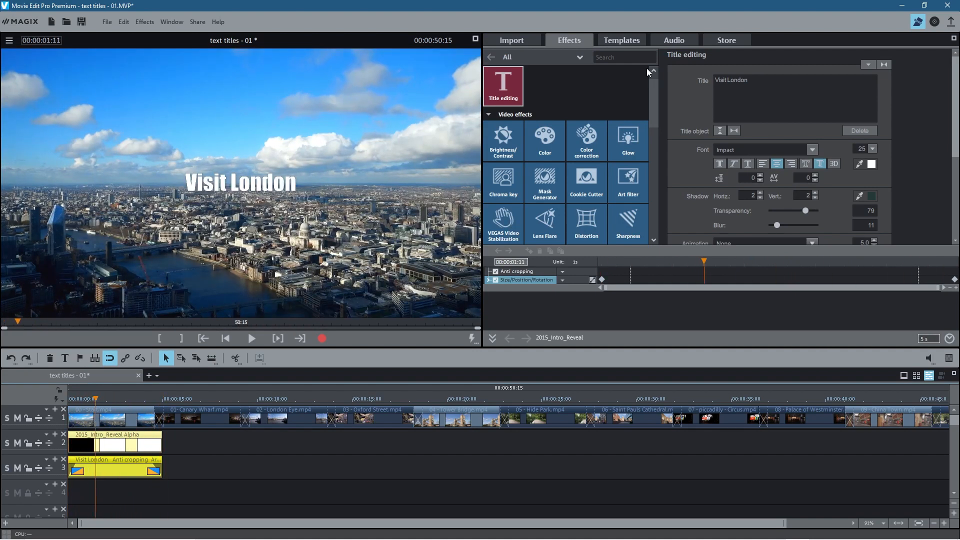
click(619, 43)
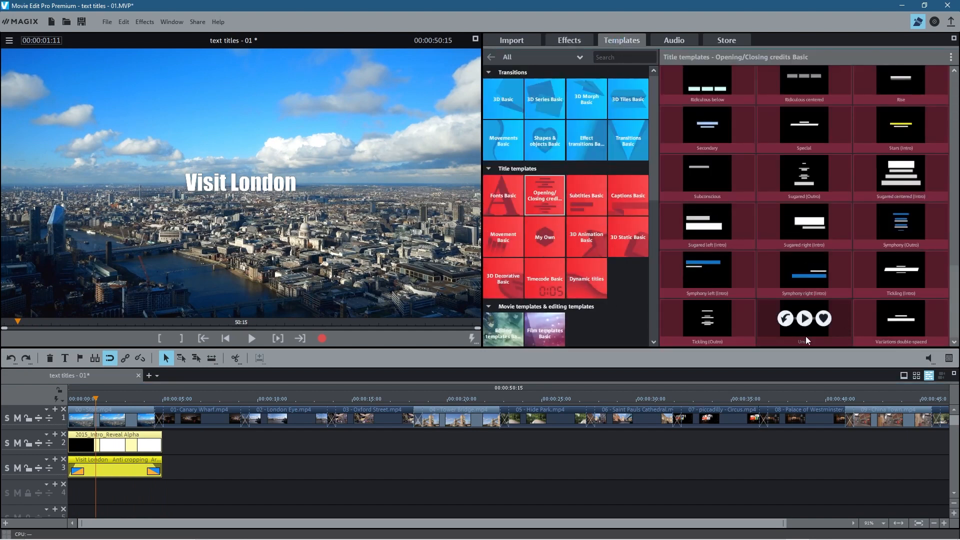
click(557, 39)
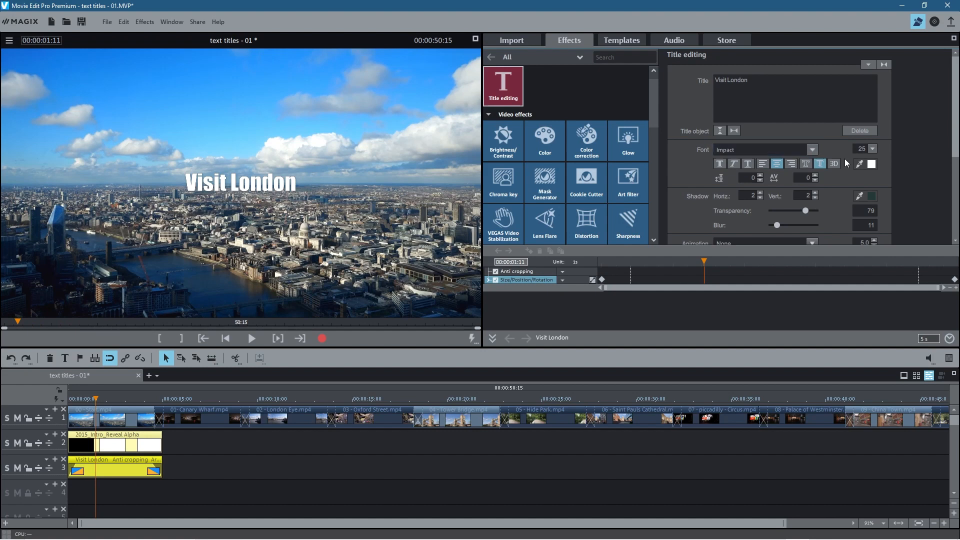
click(872, 149)
mouse_move(873, 208)
mouse_down()
mouse_move(869, 192)
mouse_move(871, 200)
mouse_up()
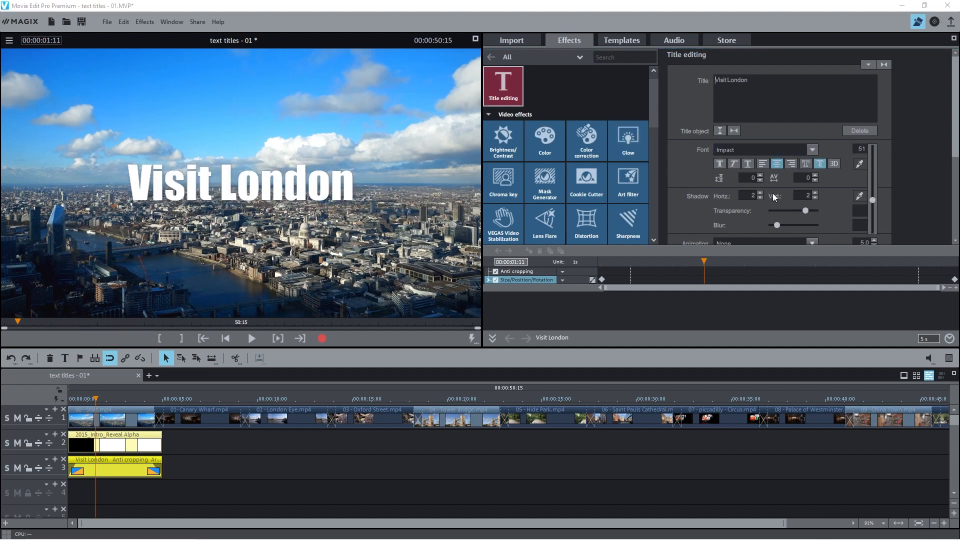
Step: Try underline, bold, left alignment and italic formatting on the Visit London title
click(734, 165)
click(744, 167)
click(733, 163)
click(719, 164)
click(762, 164)
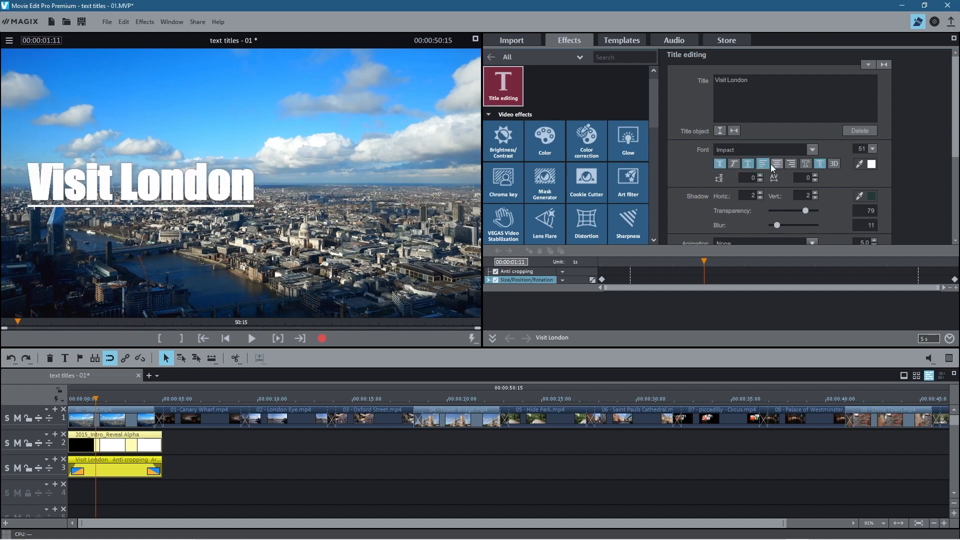
click(775, 163)
click(720, 163)
click(734, 164)
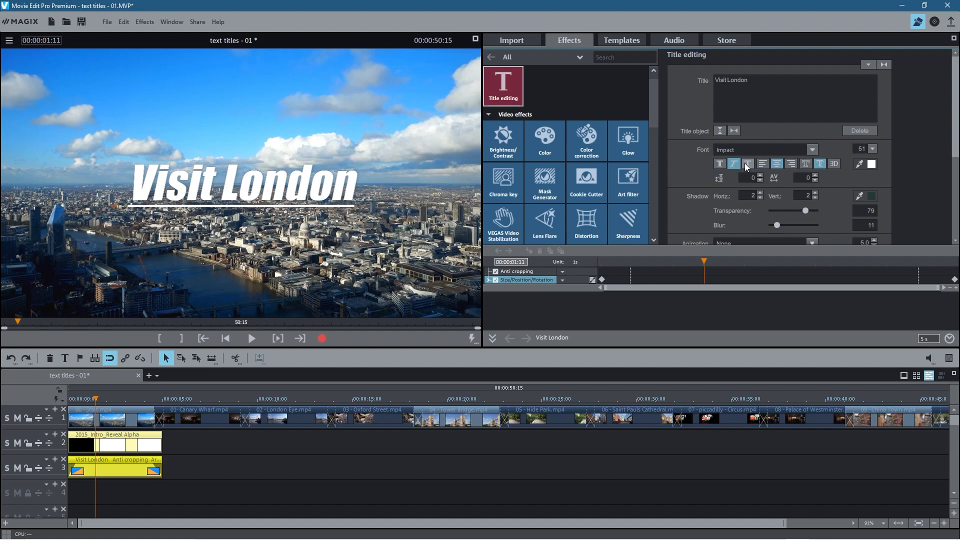
click(745, 164)
click(734, 163)
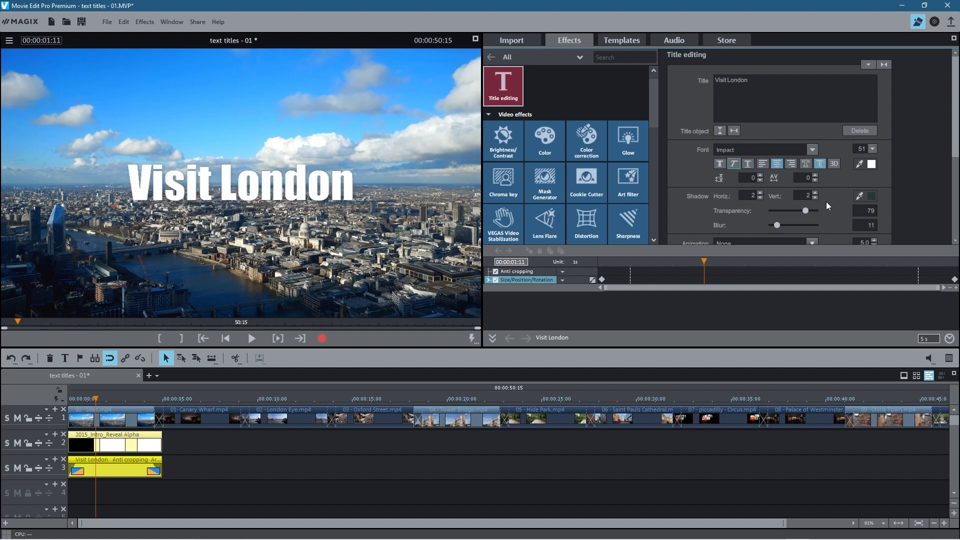
Step: Set the Visit London title's shadow blur to 33 and transparency to 54, and move the playhead to 00:00:04:14
click(782, 225)
drag(801, 212, 795, 210)
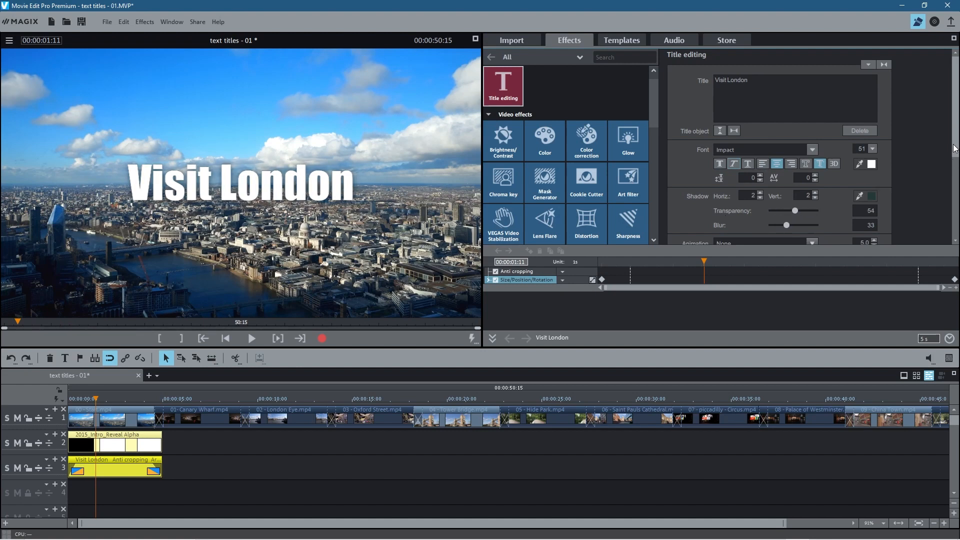
scroll(883, 176, down, 3)
scroll(958, 146, up, 3)
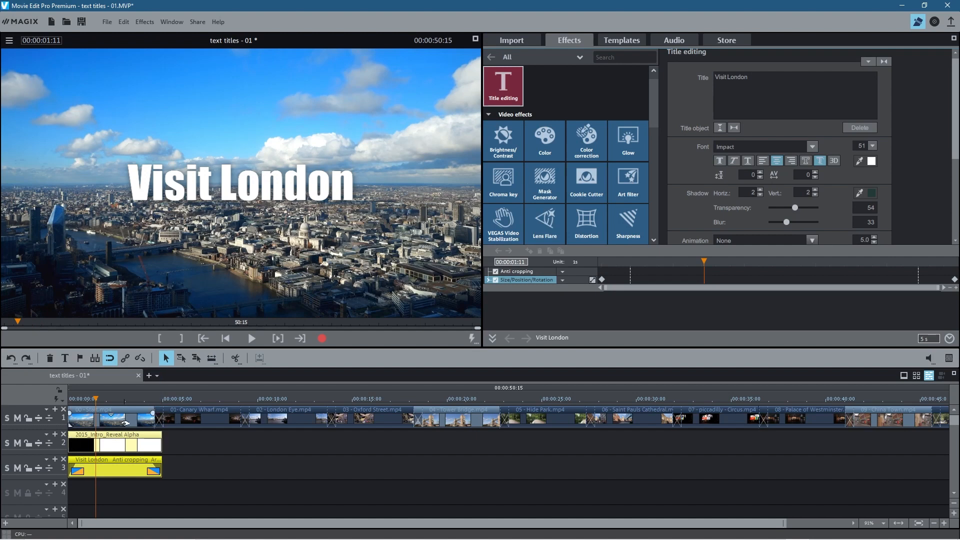
drag(95, 403, 155, 403)
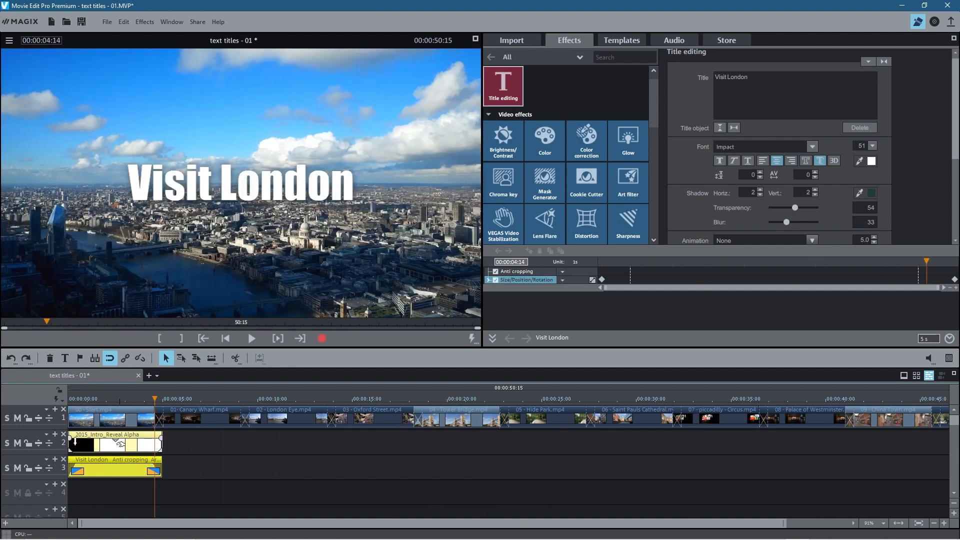
Step: Paste a copy of the Visit London title directly after the original and change the copy's text to "Canary Wharf"
click(231, 400)
key(ctrl+v)
drag(280, 445, 210, 445)
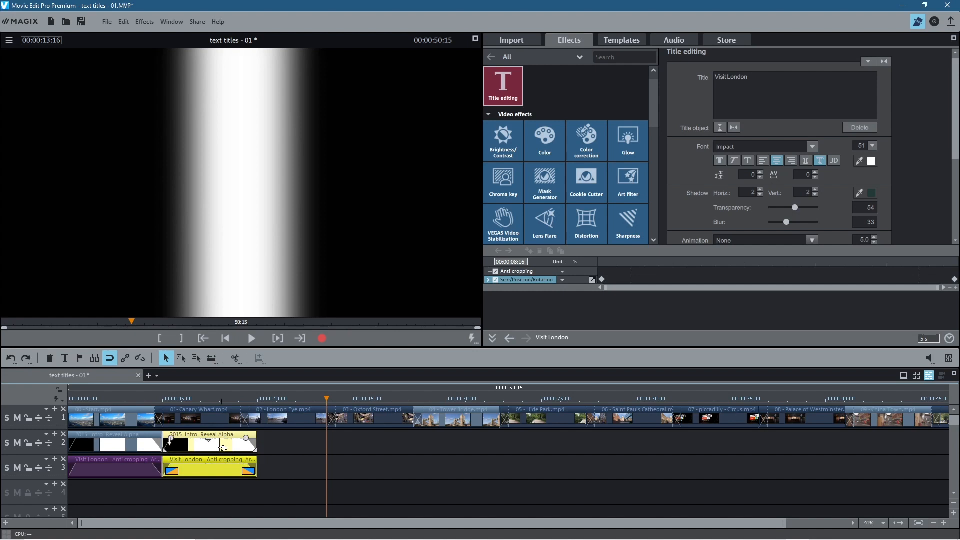
click(207, 396)
click(202, 396)
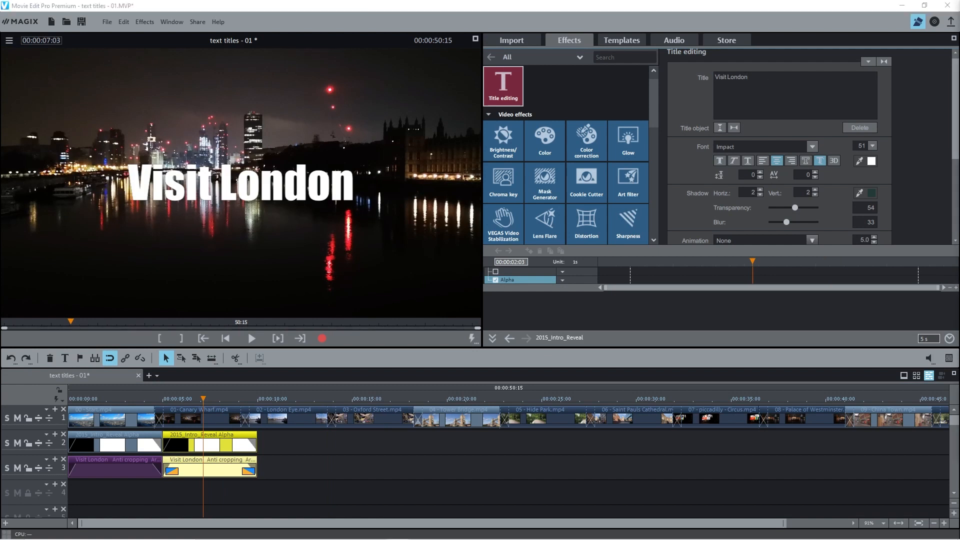
click(762, 79)
text(Canary Wharf)
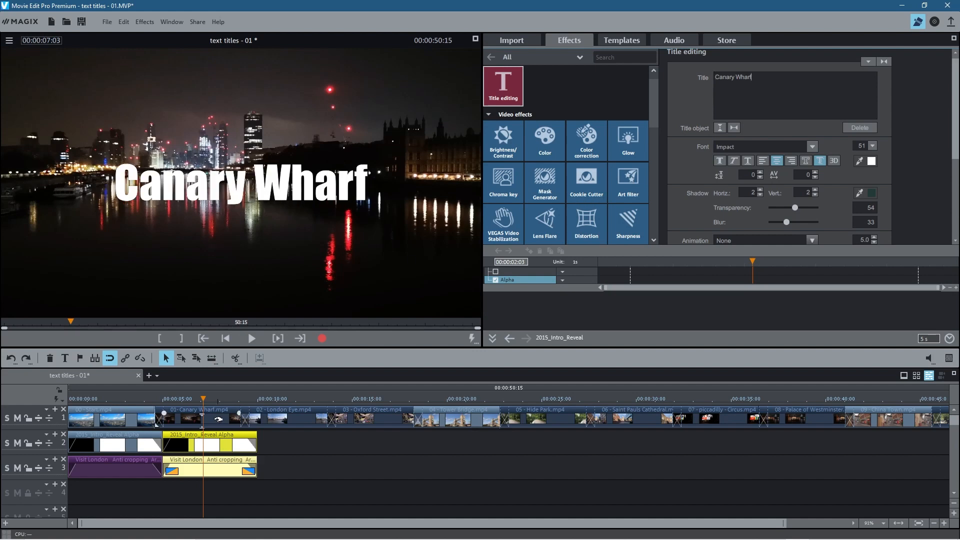
Step: Preview both titles by playing the movie from the beginning, and stop playback
drag(200, 399, 69, 400)
key(space)
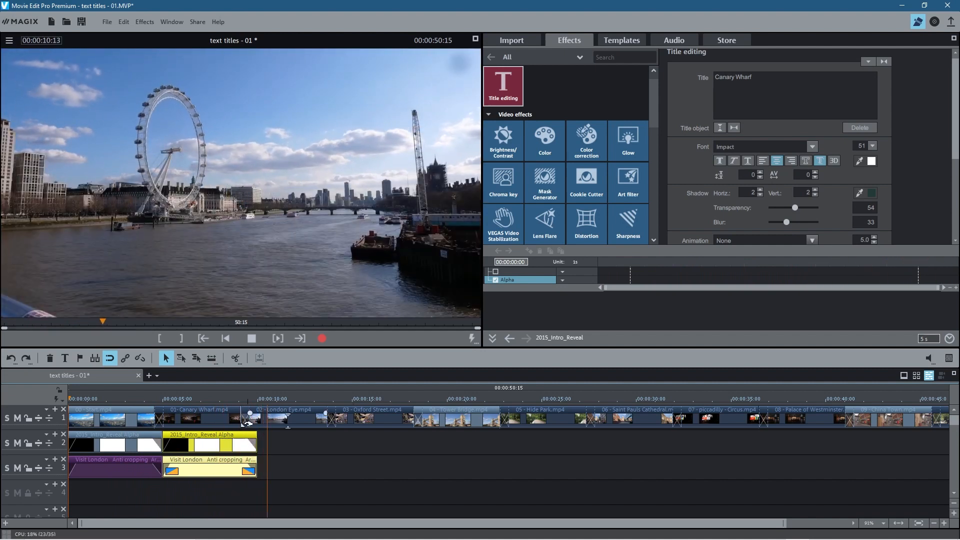
click(250, 339)
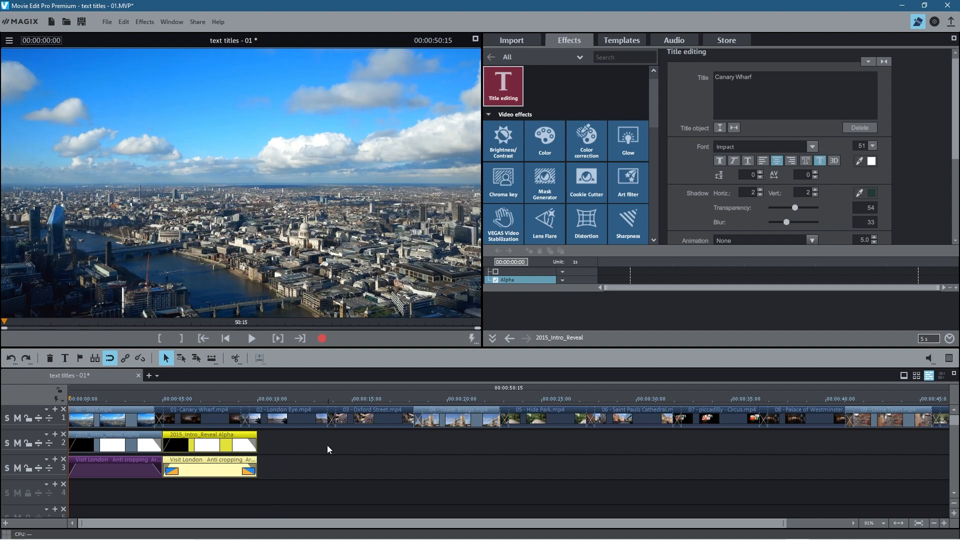
Step: Delete all titles from tracks 2 and 3, and place the ABeeZee title from Fonts Basic at the start of track 2
drag(327, 445, 118, 489)
key(Delete)
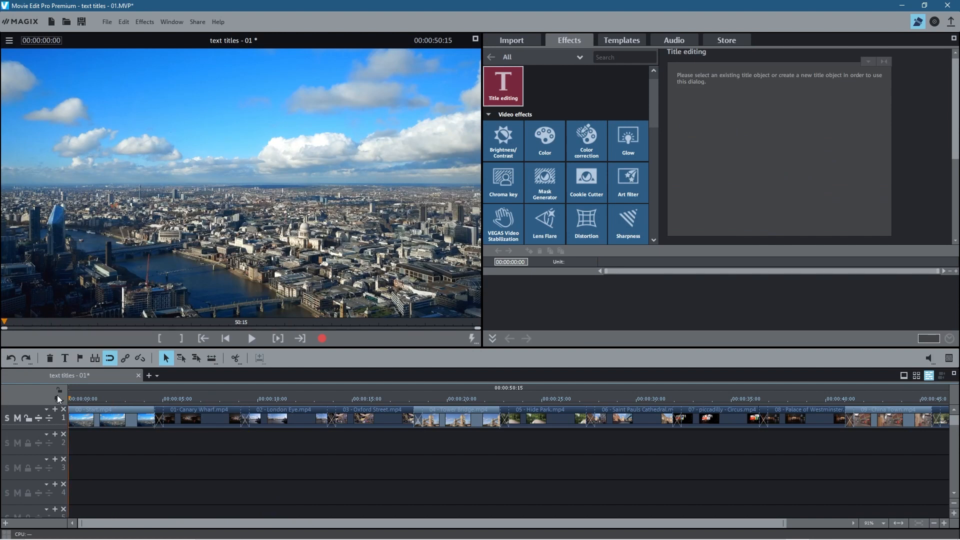
click(610, 41)
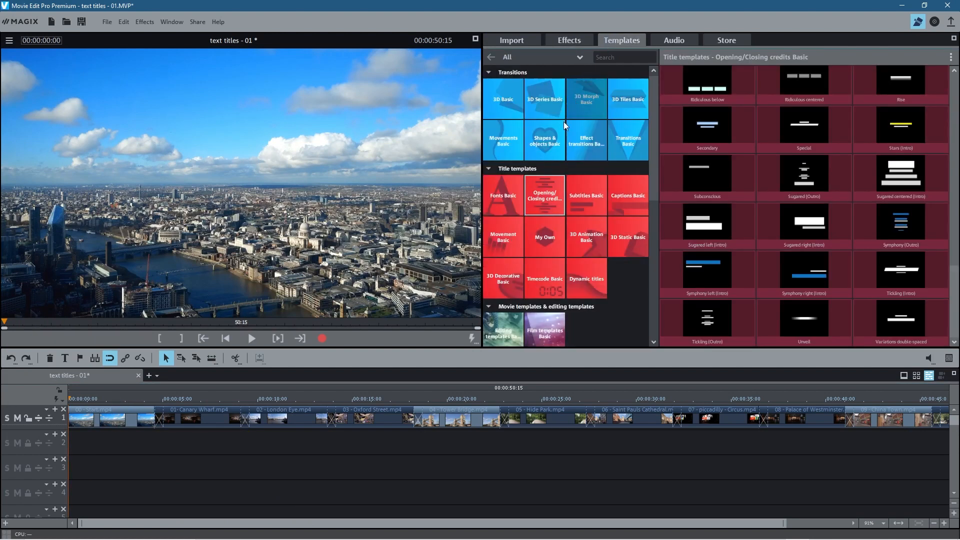
click(503, 194)
mouse_move(721, 106)
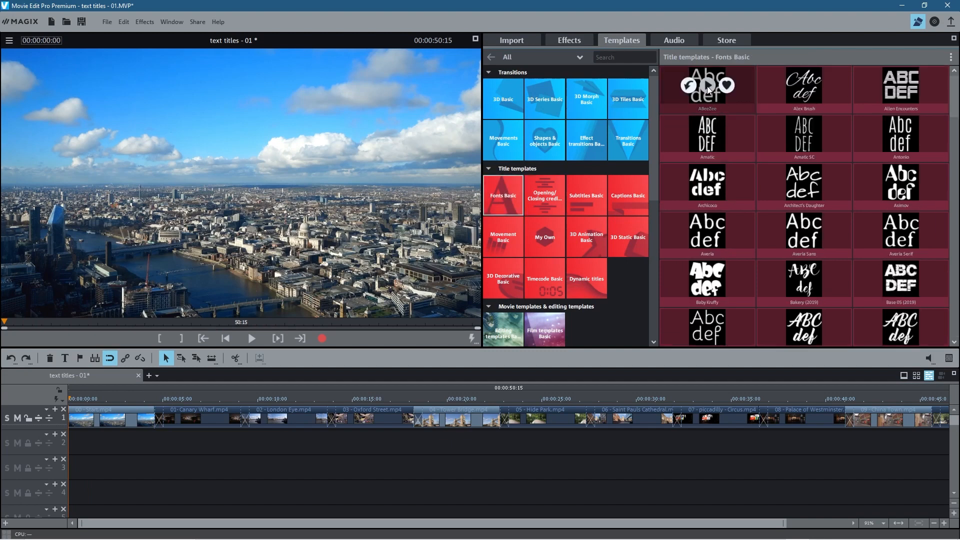
drag(668, 85, 91, 439)
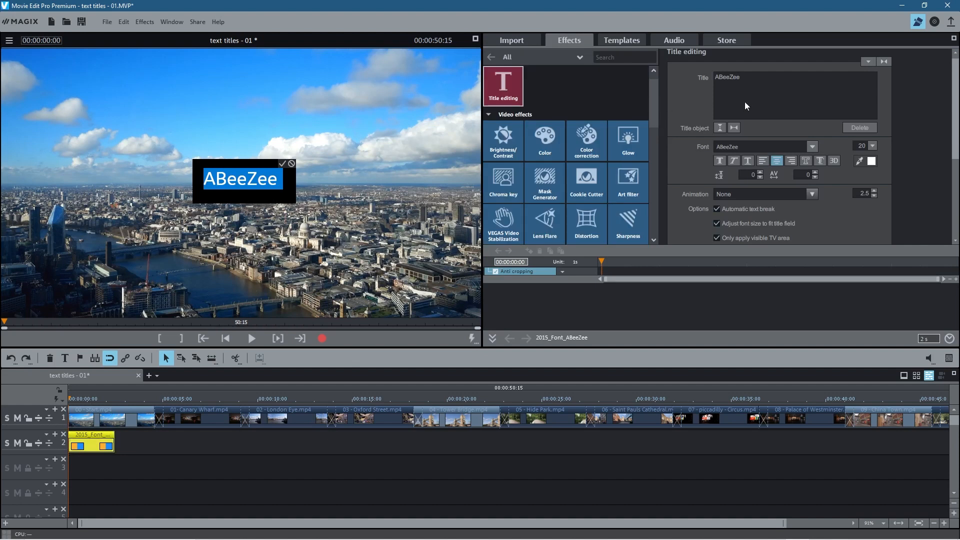
Step: Replace the ABeeZee title's text with "Visit London"
double_click(759, 74)
text(Visit)
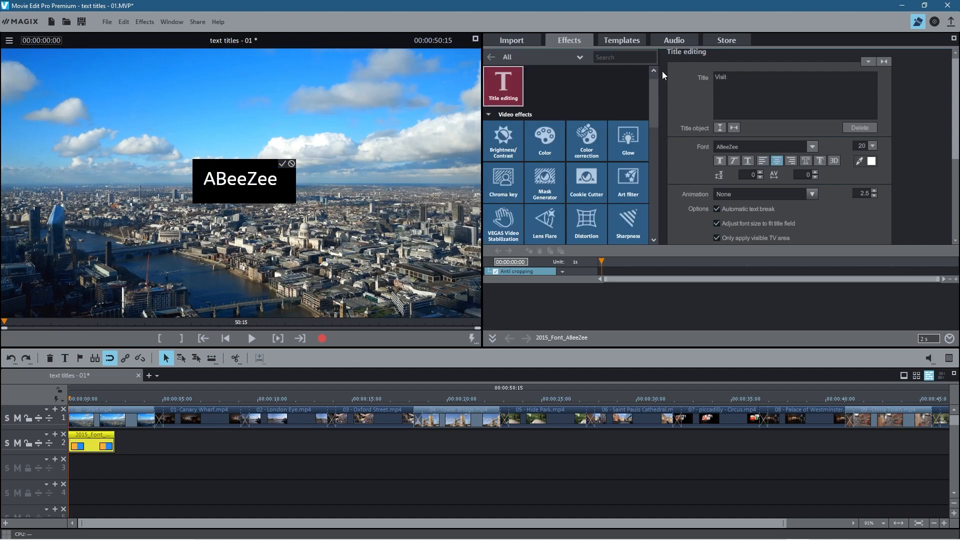
text( London)
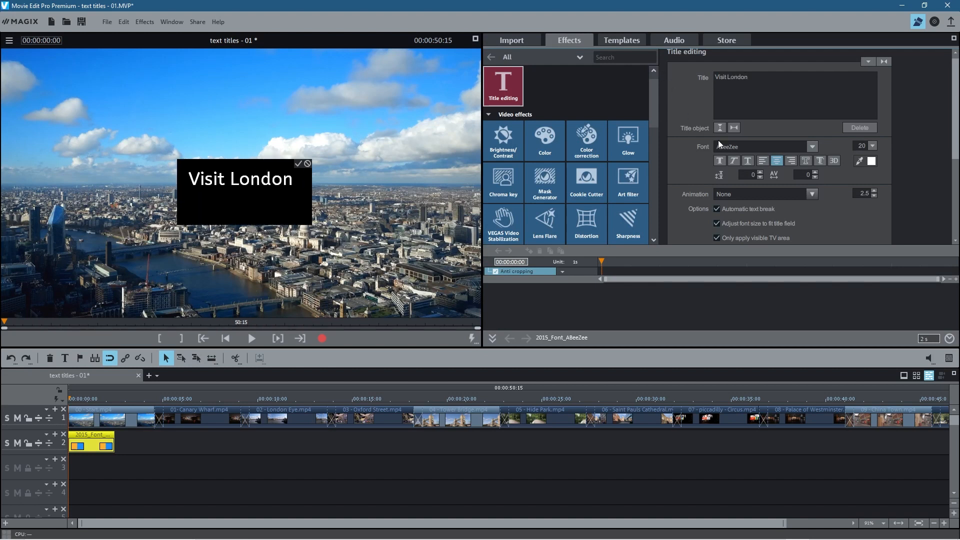
Step: Change the Visit London title's font to LEMON MILK Bold and apply the title edit
click(813, 146)
scroll(735, 250, down, 5)
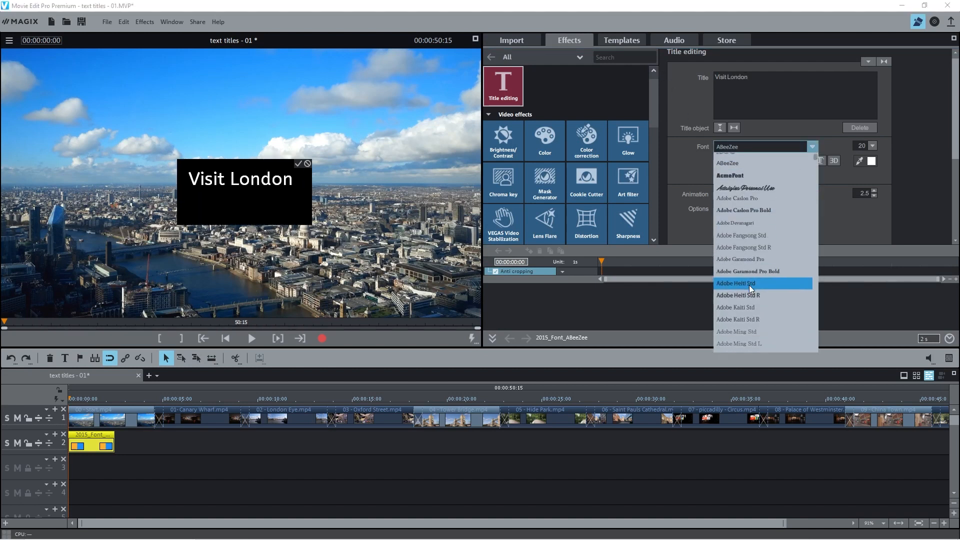
scroll(765, 268, down, 6)
drag(816, 170, 814, 245)
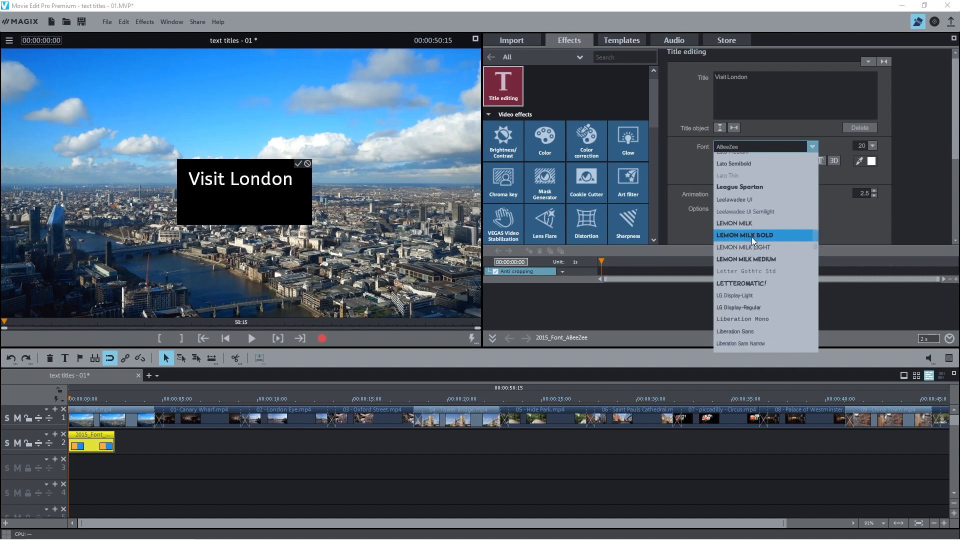
click(752, 237)
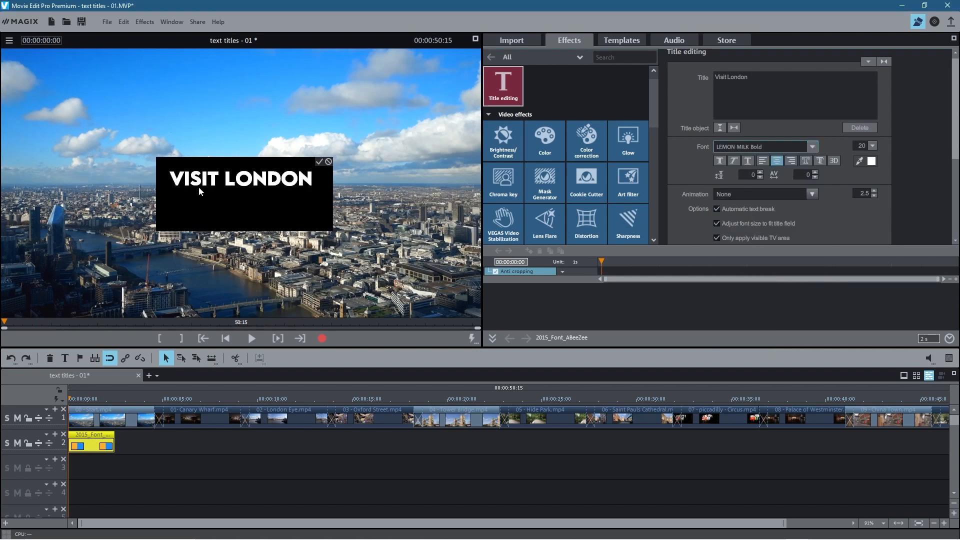
click(319, 161)
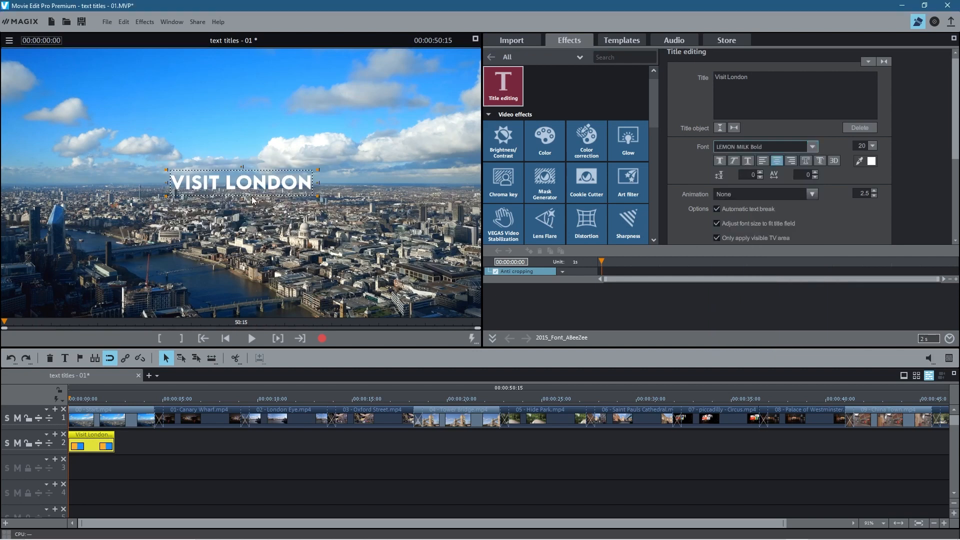
Step: Set the Visit London title's font size to 33 and align the text left
click(873, 145)
mouse_move(877, 193)
mouse_down()
mouse_move(874, 217)
mouse_move(872, 209)
mouse_up()
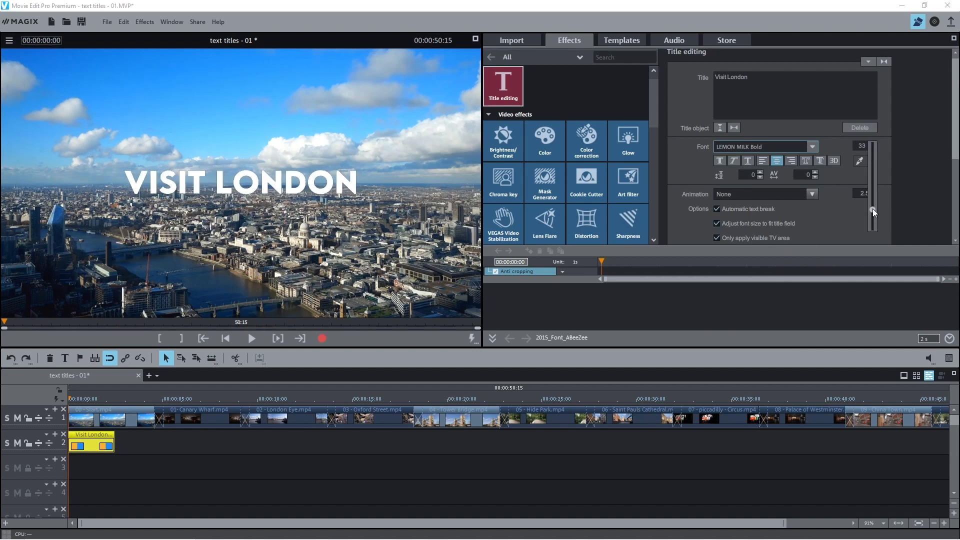
click(758, 159)
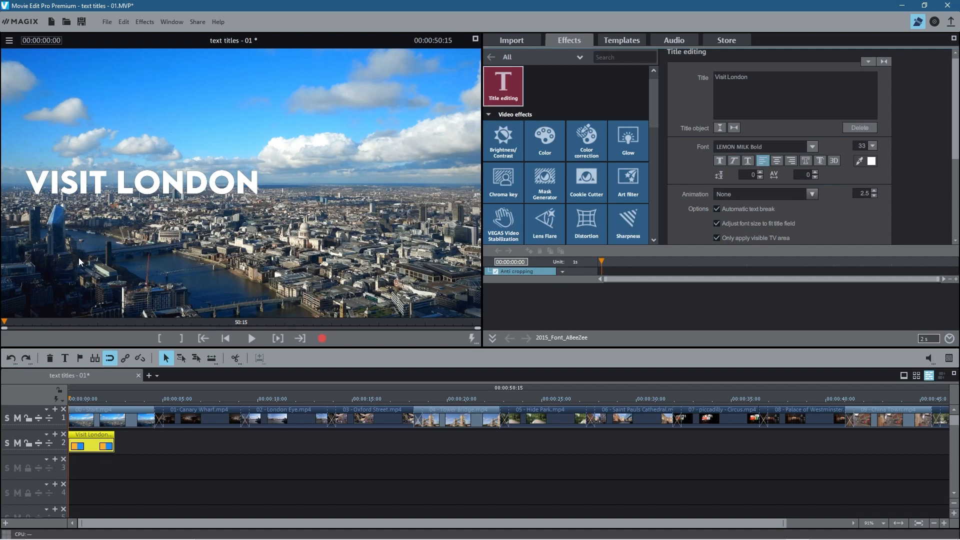
Step: Try bold, italic, underline, 3D, shadow and border formatting on the Visit London title
click(720, 160)
click(734, 159)
click(746, 161)
click(833, 163)
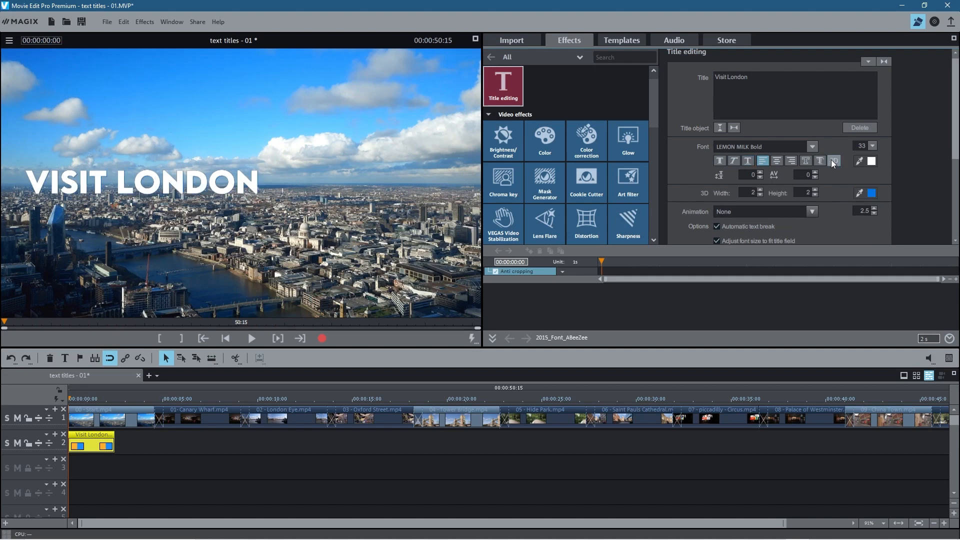
click(821, 160)
click(837, 161)
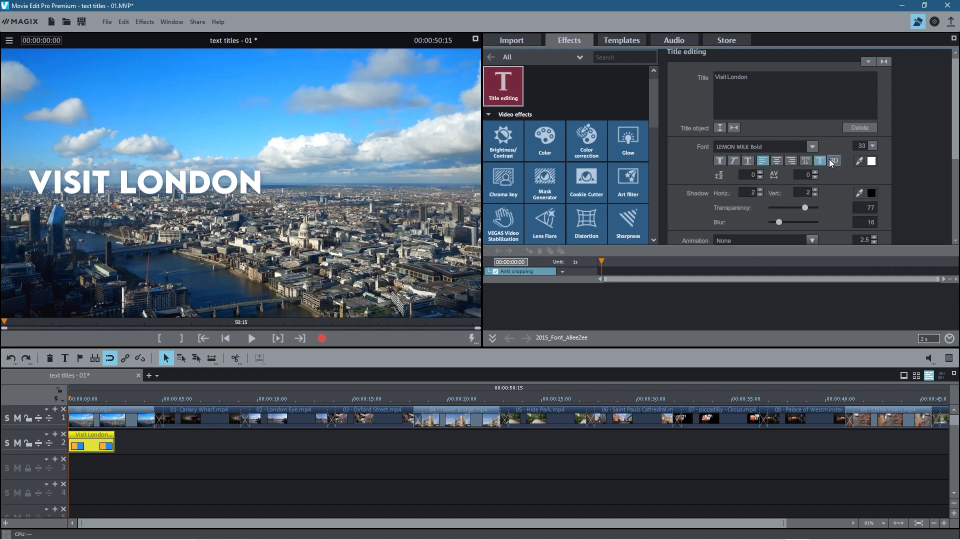
click(819, 161)
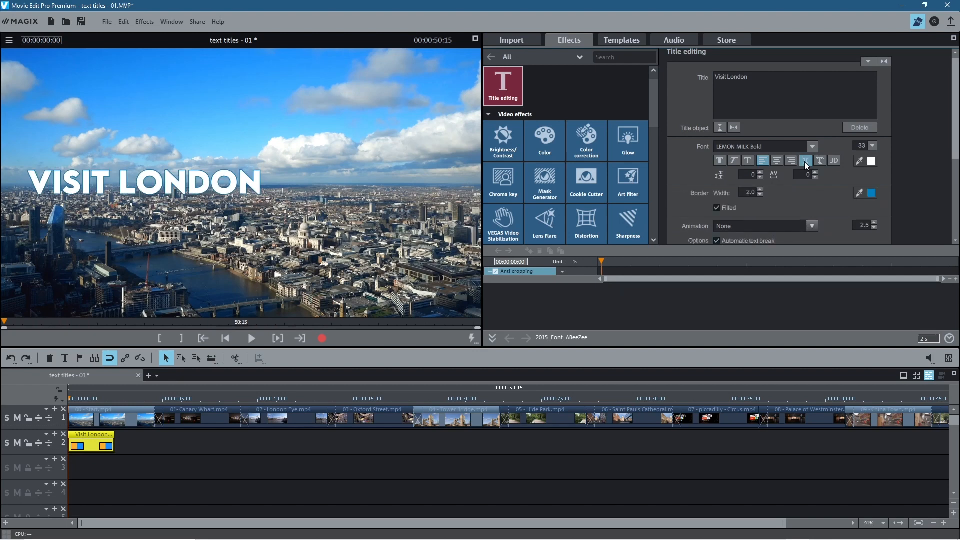
click(806, 161)
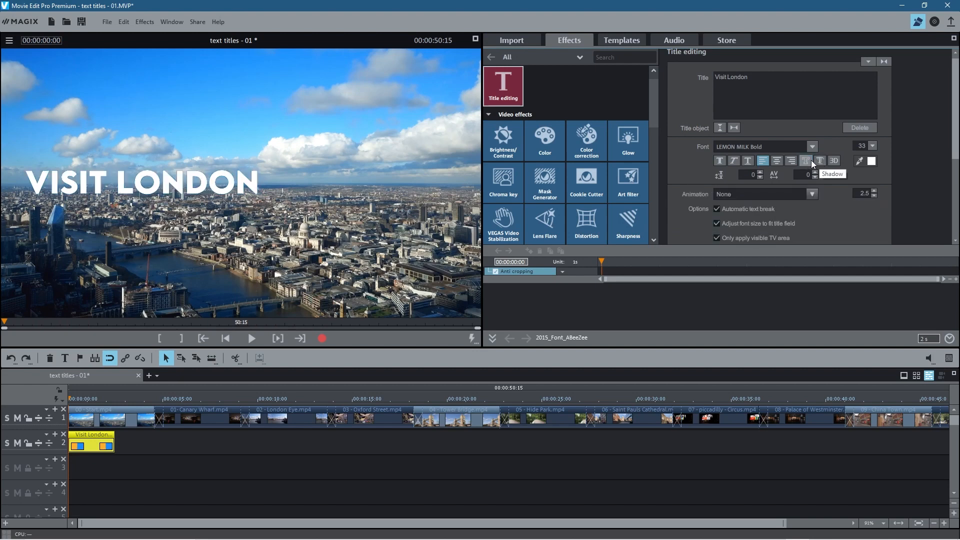
Step: Give the Visit London title a filled black border with a width of 5.0
click(807, 162)
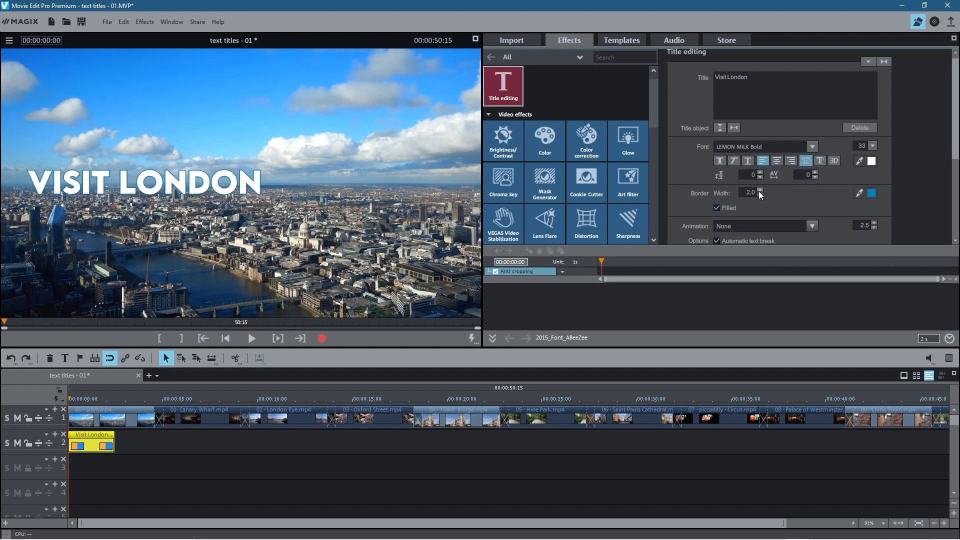
mouse_move(760, 195)
mouse_down()
mouse_move(753, 168)
mouse_move(751, 181)
mouse_up()
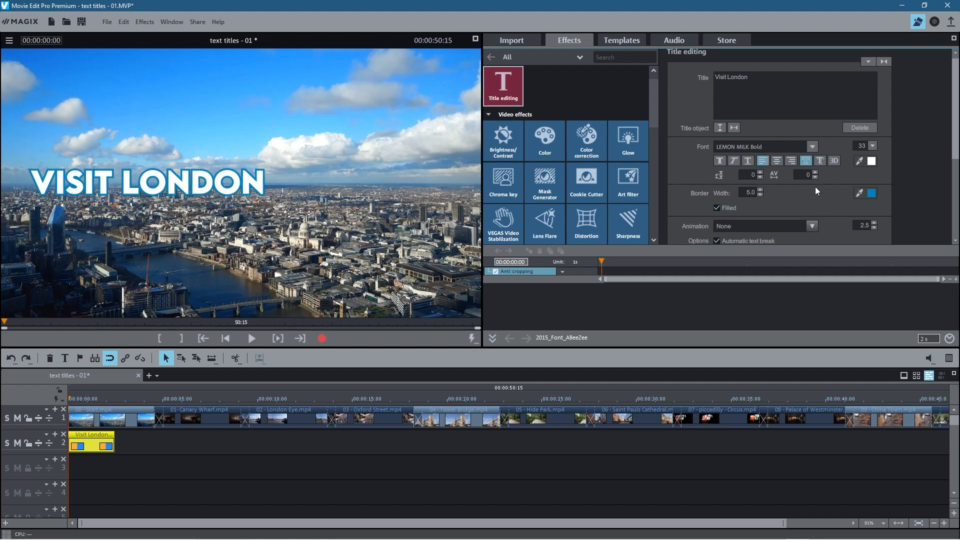
click(874, 192)
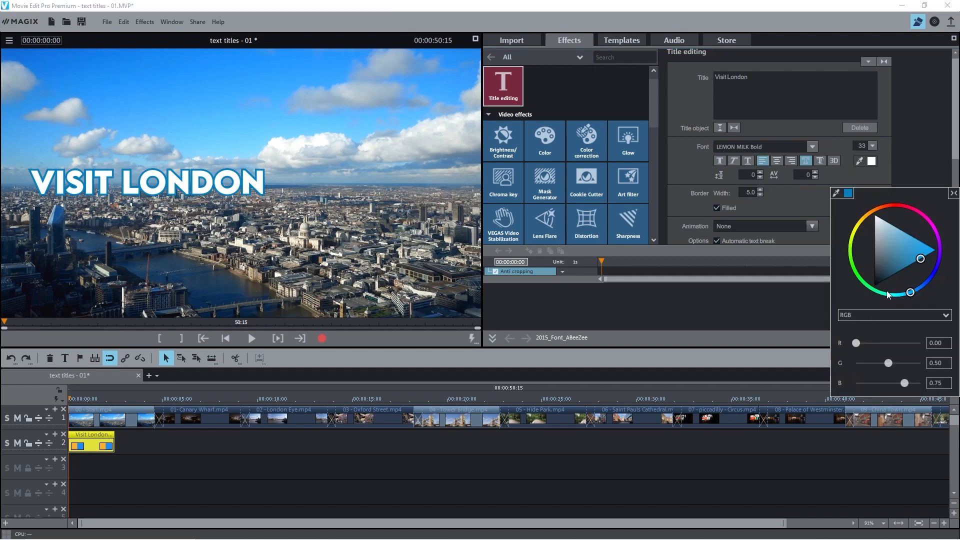
drag(902, 260, 860, 290)
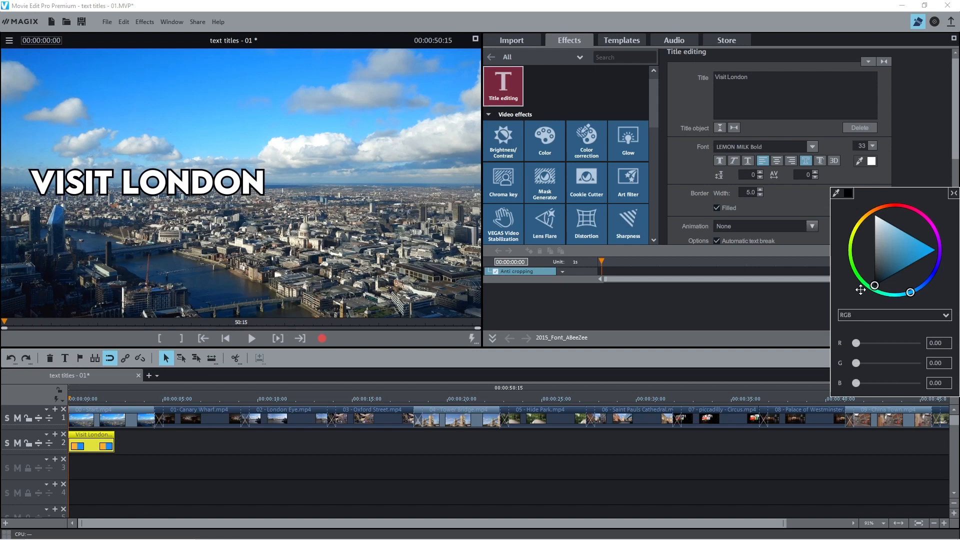
click(776, 194)
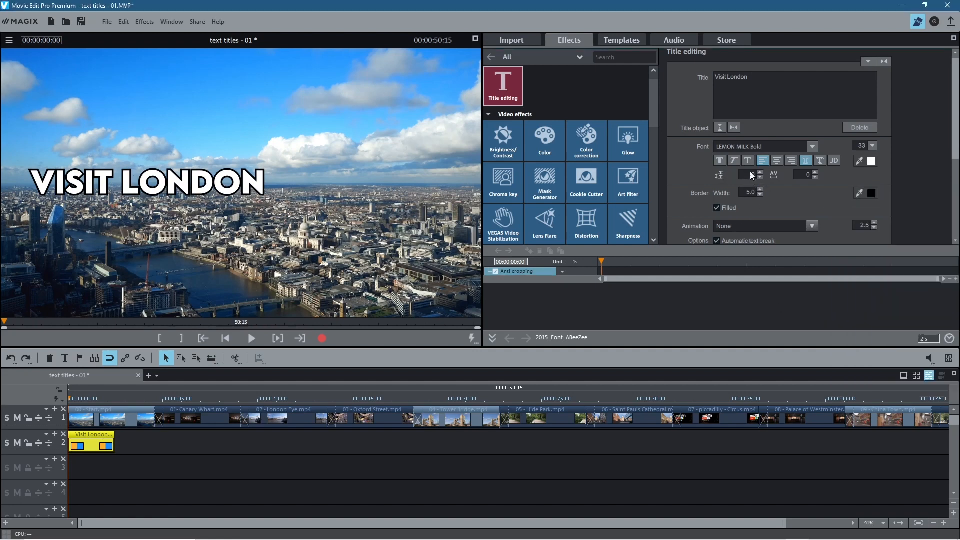
Step: Increase the Visit London title's letter spacing to 10
click(814, 172)
click(813, 171)
click(813, 171)
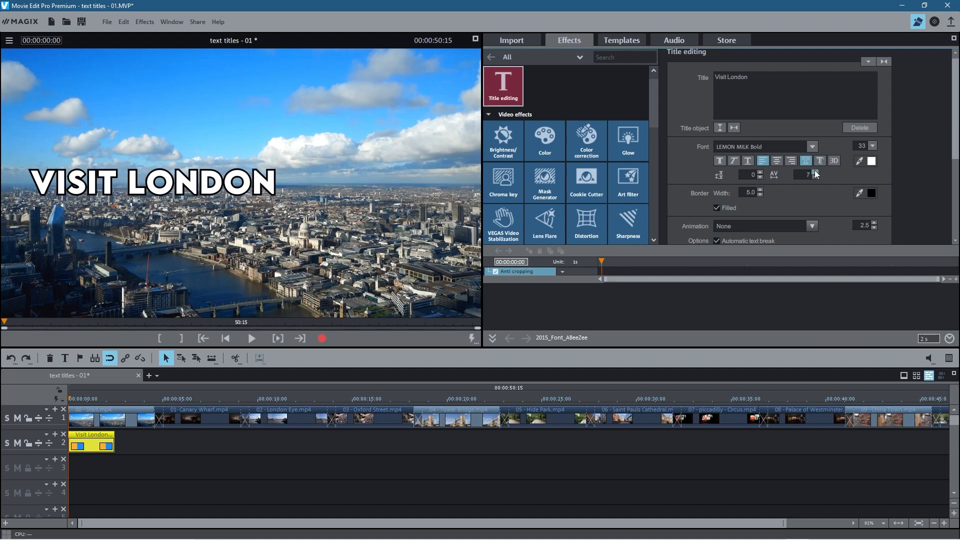
click(815, 172)
click(815, 172)
click(815, 172)
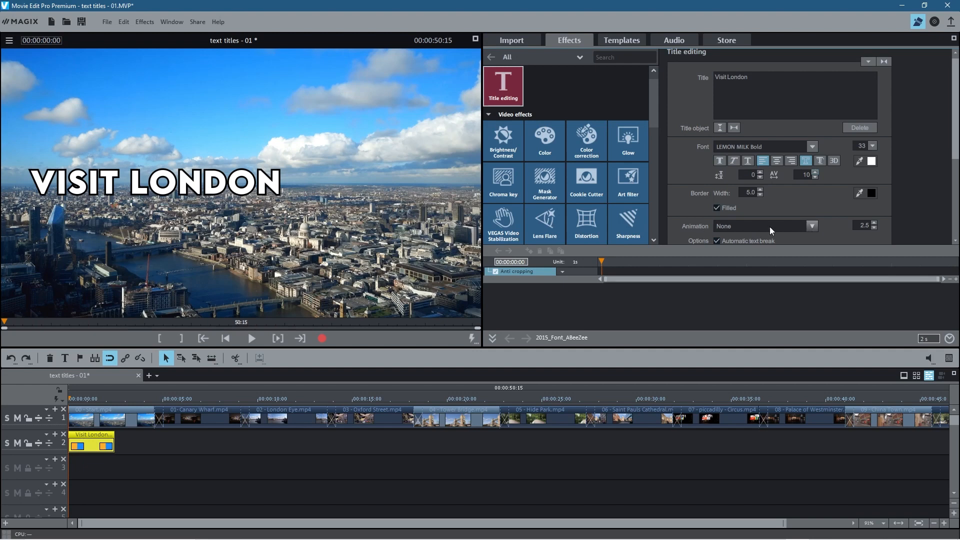
Step: Try the From left to right animation on the Visit London title and set the animation back to None
scroll(769, 226, down, 2)
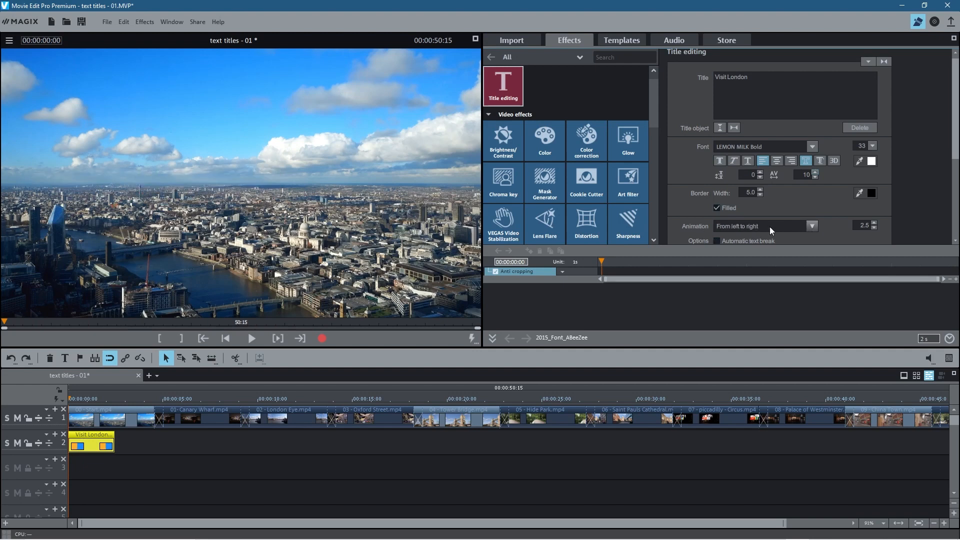
scroll(769, 227, up, 2)
click(813, 226)
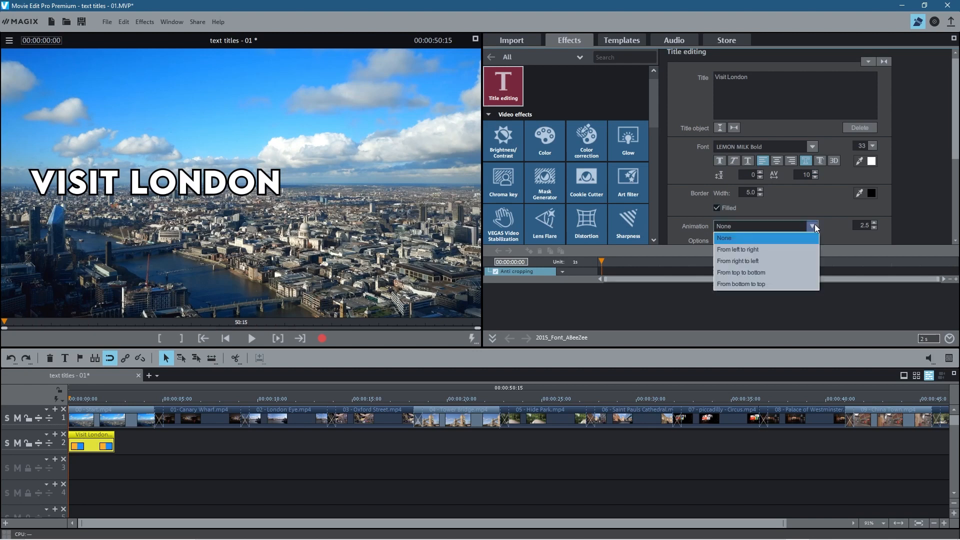
click(756, 250)
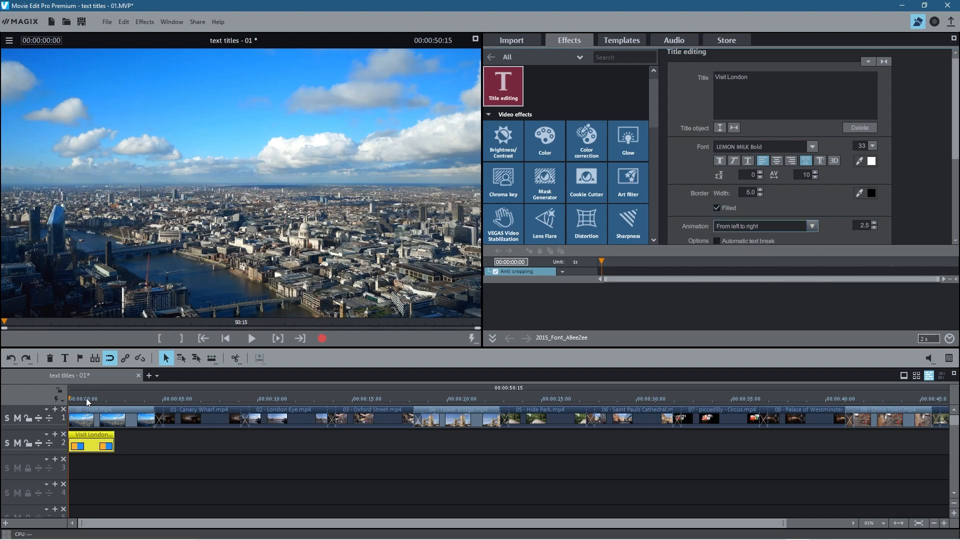
mouse_move(69, 398)
mouse_down()
mouse_move(123, 398)
mouse_move(55, 400)
mouse_up()
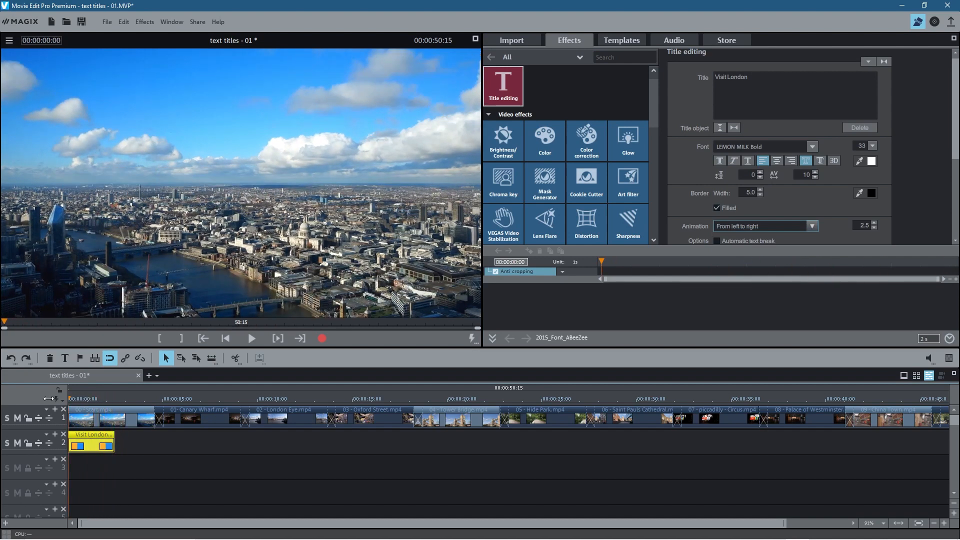
click(792, 227)
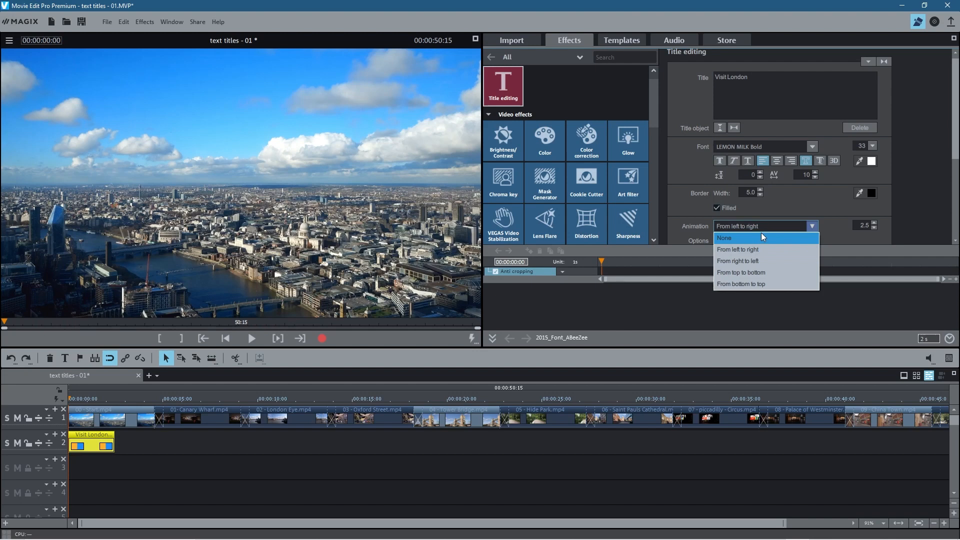
click(761, 234)
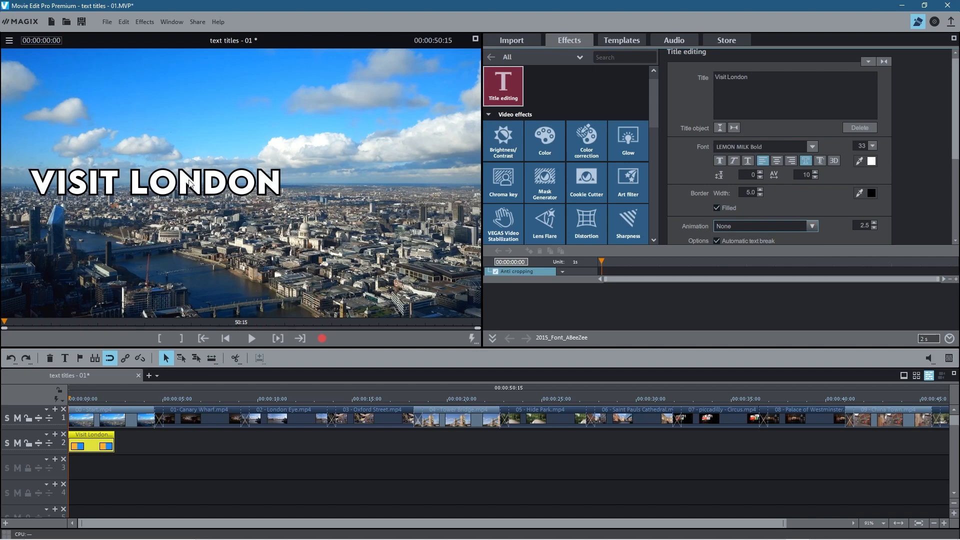
Step: Save the movie project
click(106, 22)
click(123, 68)
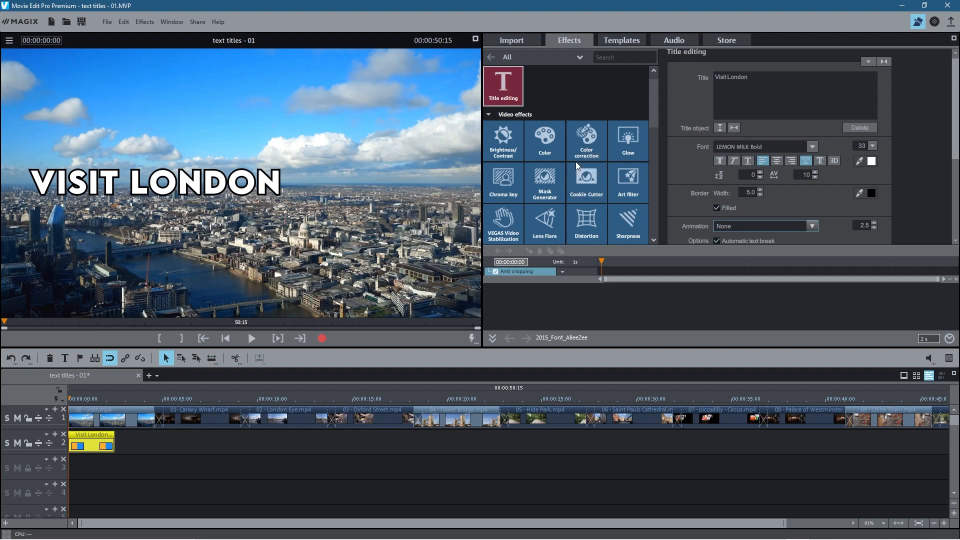
Step: Apply the Size/Position/Rotation effect to the Visit London title
scroll(554, 172, down, 5)
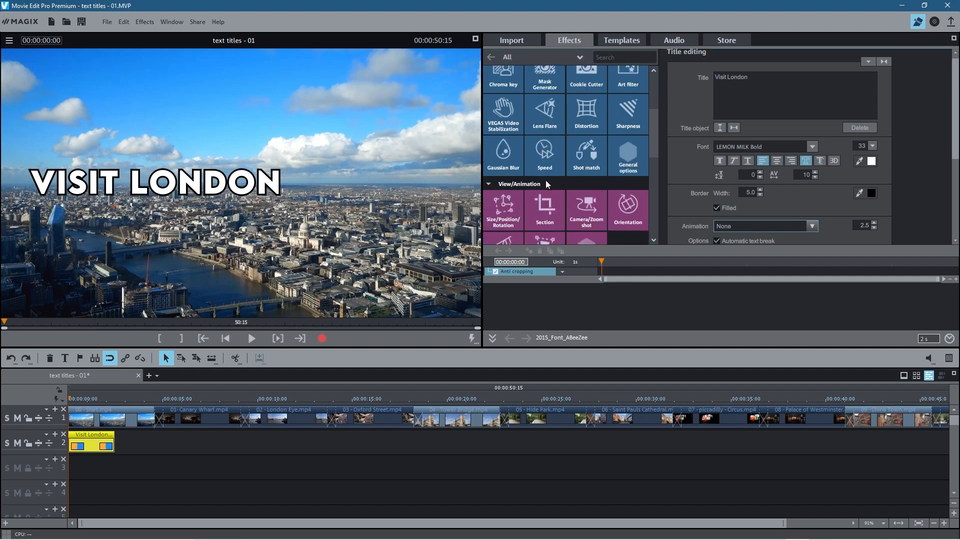
click(511, 163)
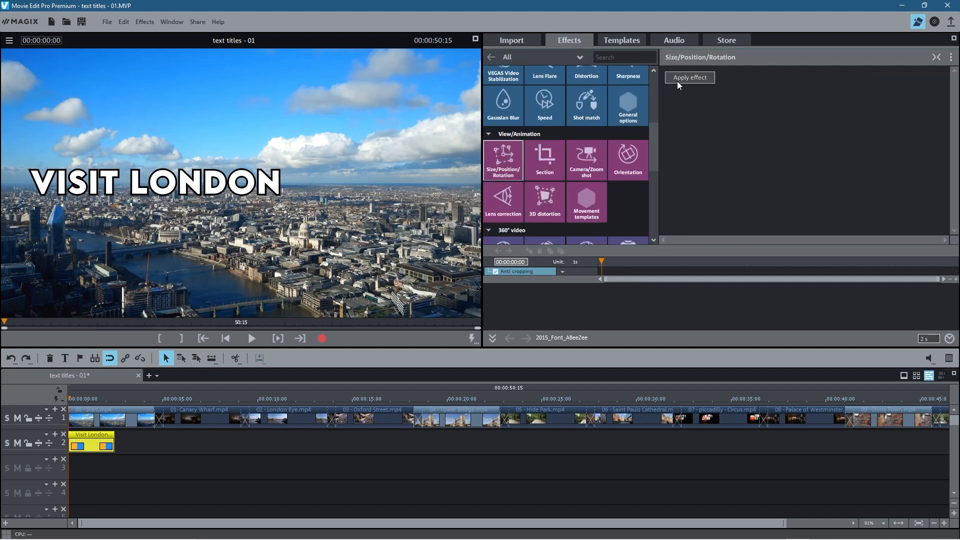
click(690, 78)
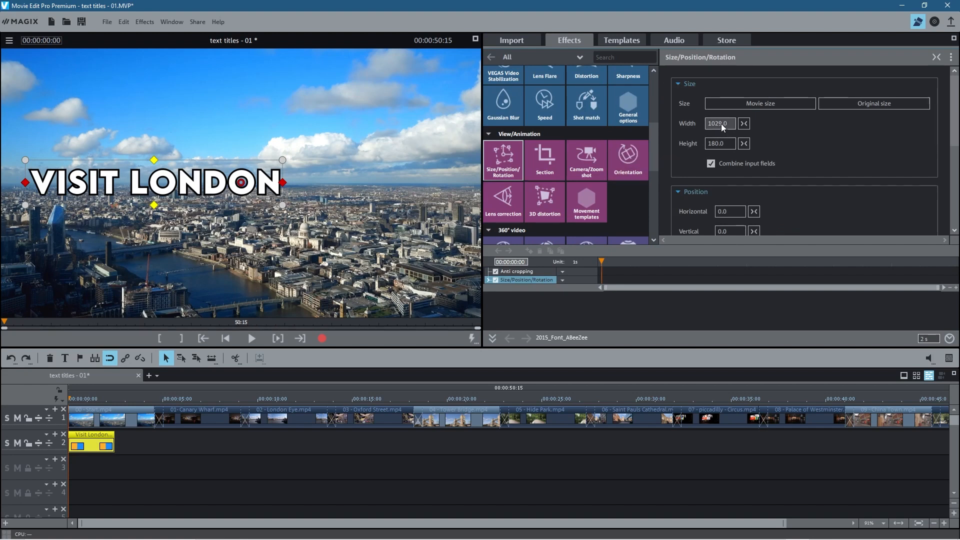
drag(721, 123, 717, 143)
key(ctrl+z)
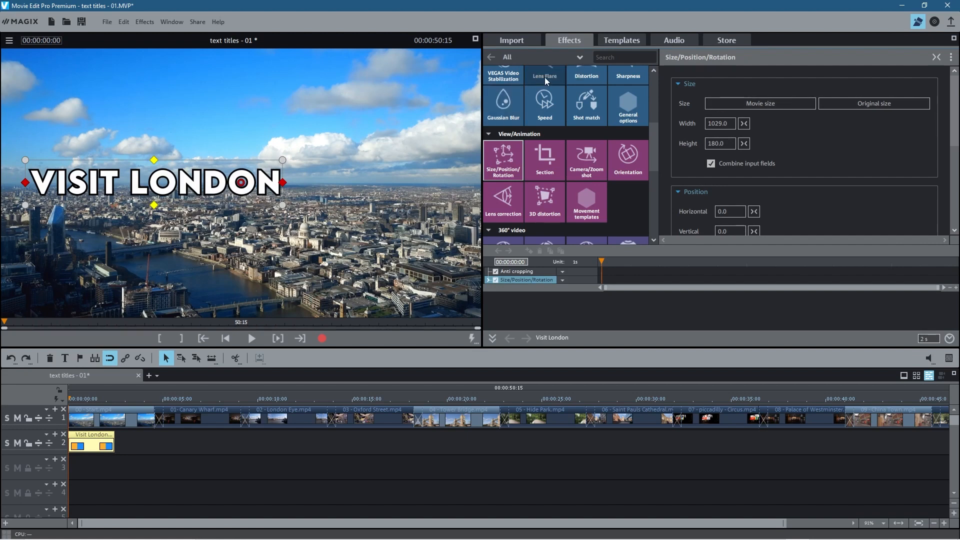
Step: Set the Visit London title's font size to 32
scroll(573, 112, up, 1)
scroll(571, 110, up, 3)
click(503, 102)
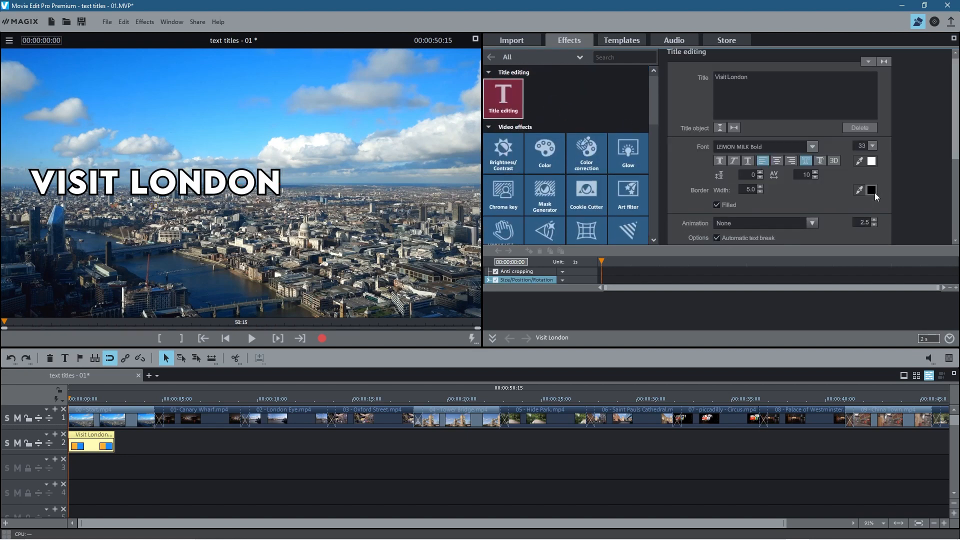
click(872, 146)
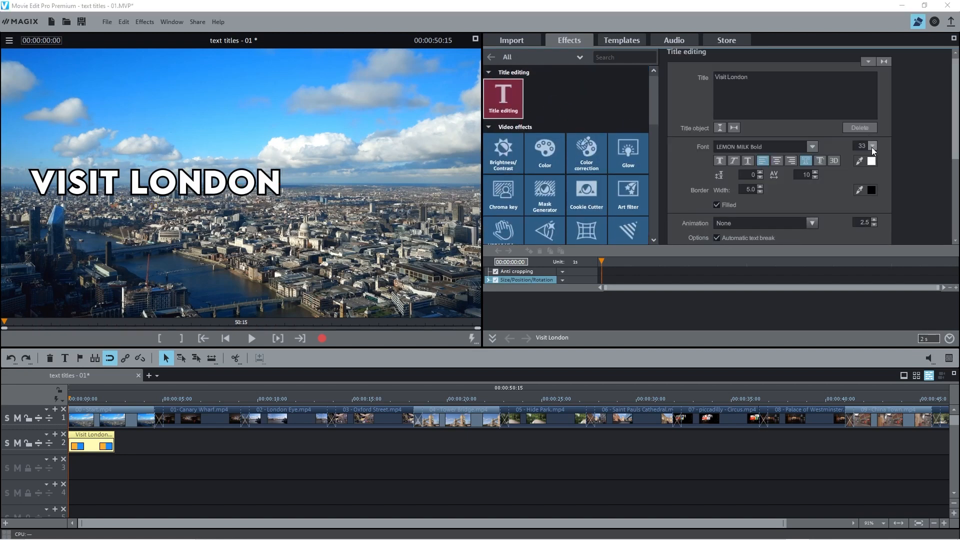
click(862, 147)
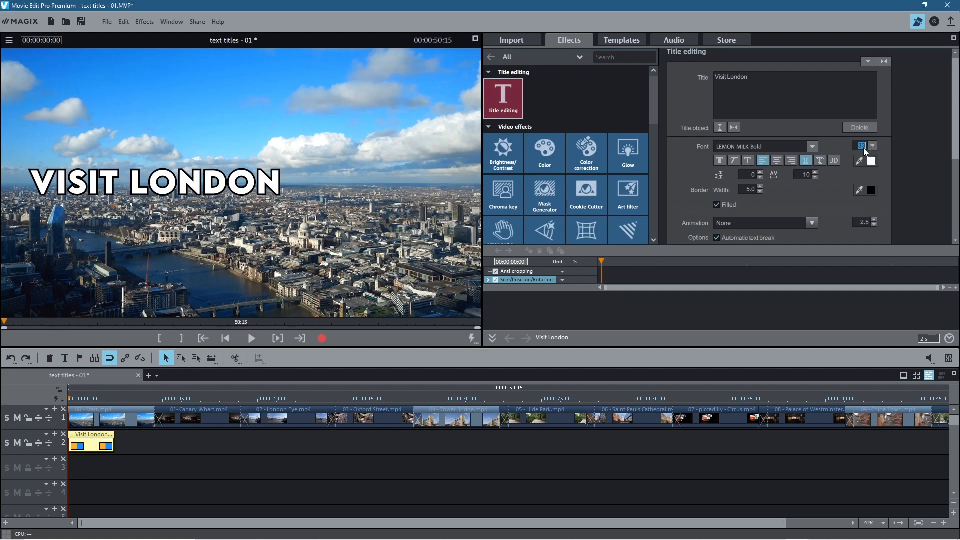
text(32)
key(Return)
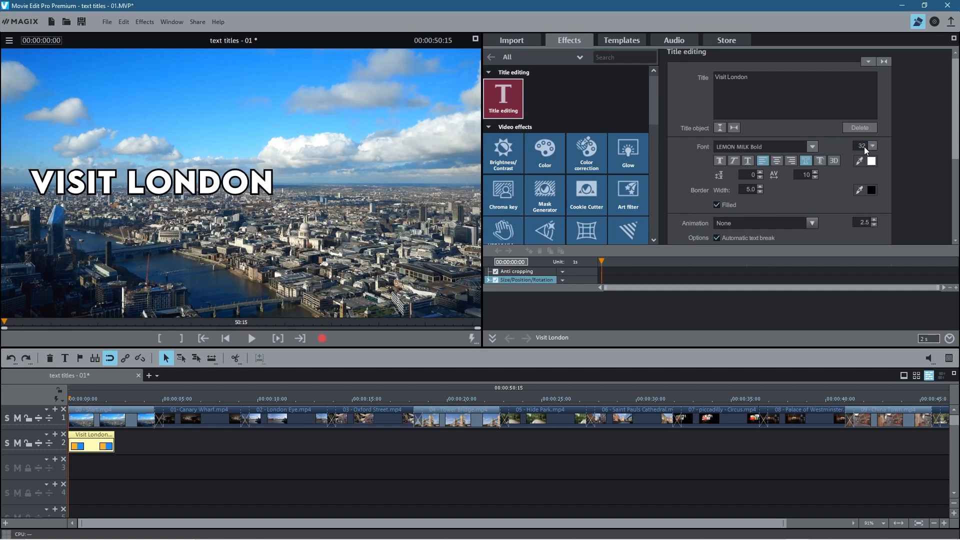
Step: Reposition the Visit London title in the lower-left corner of the picture, at about -74 horizontal and -438 vertical
scroll(540, 180, down, 3)
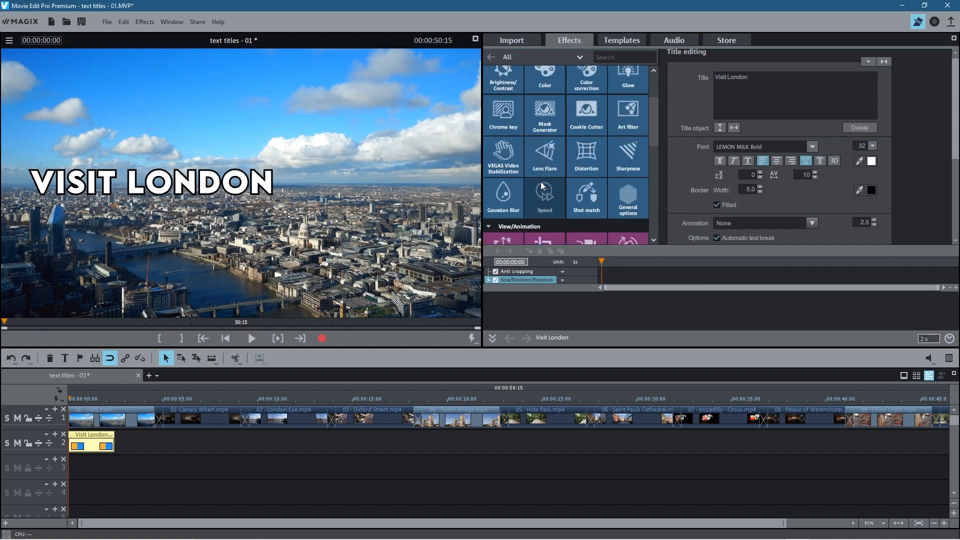
click(511, 167)
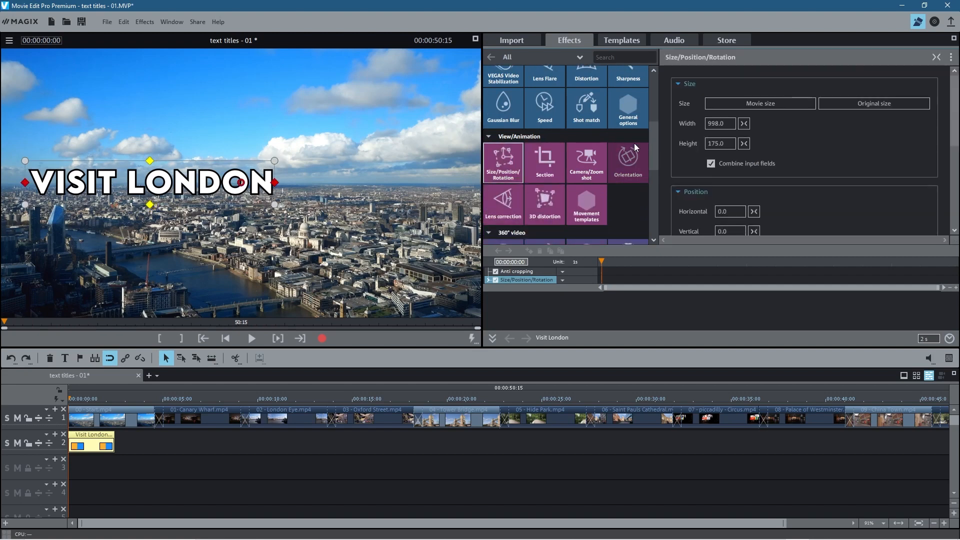
drag(176, 186, 154, 294)
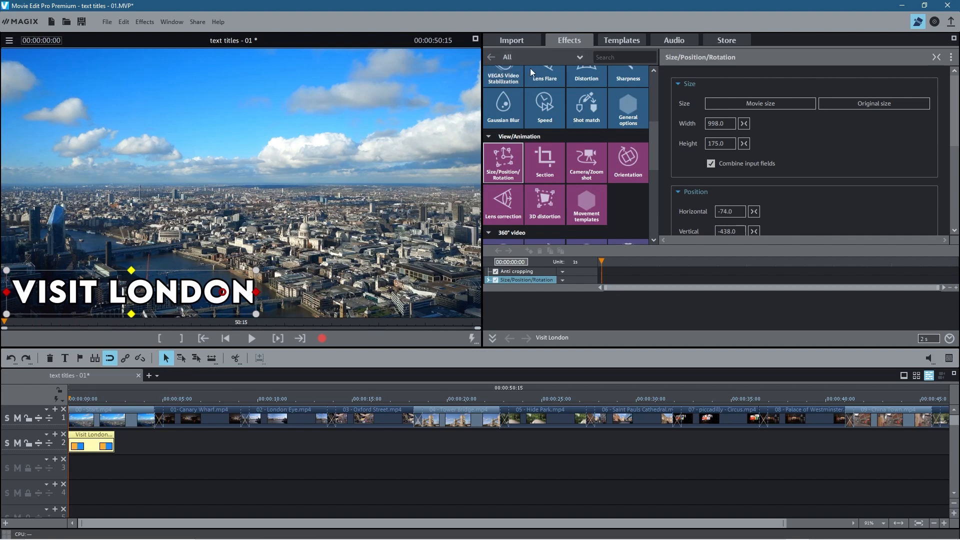
Step: Try centre alignment on the Visit London title and set it back to left aligned
scroll(516, 123, up, 5)
scroll(521, 121, up, 2)
click(499, 103)
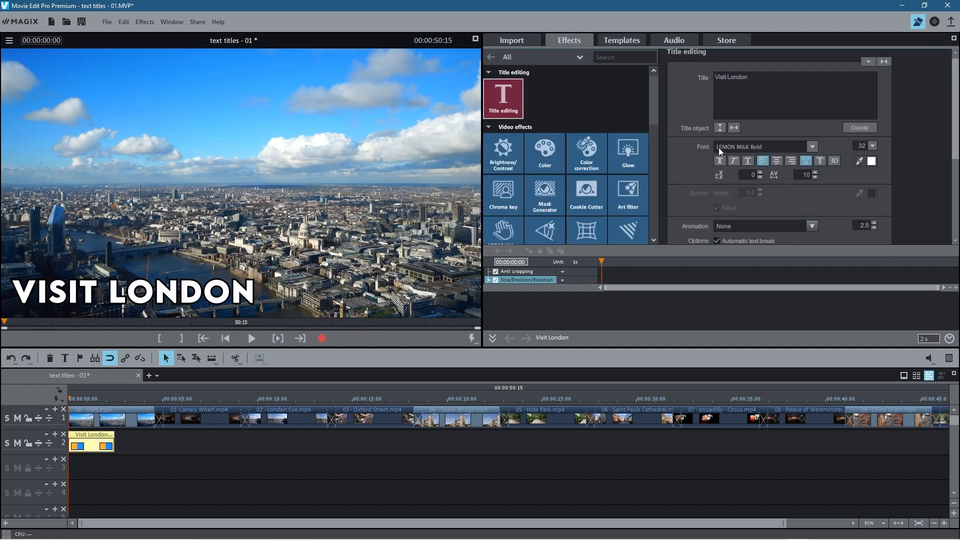
click(776, 164)
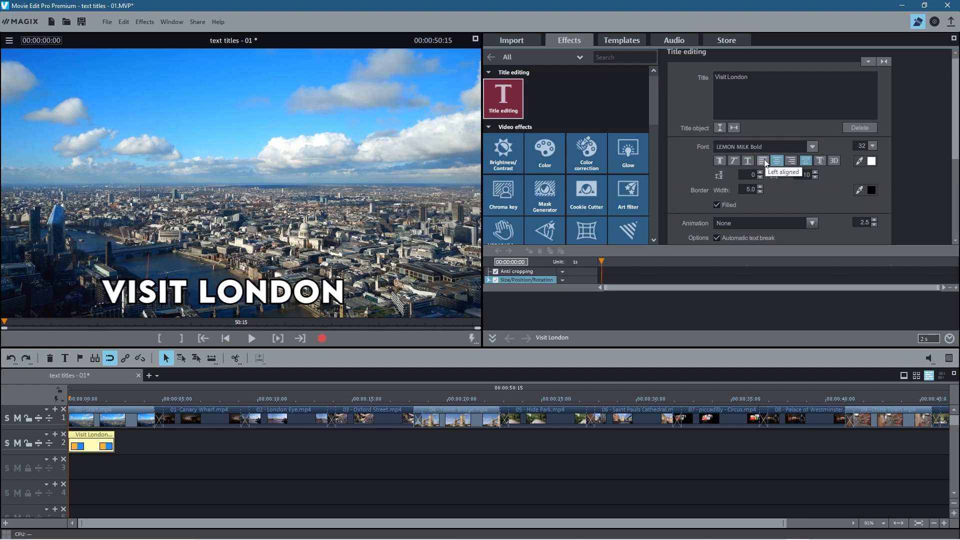
click(765, 163)
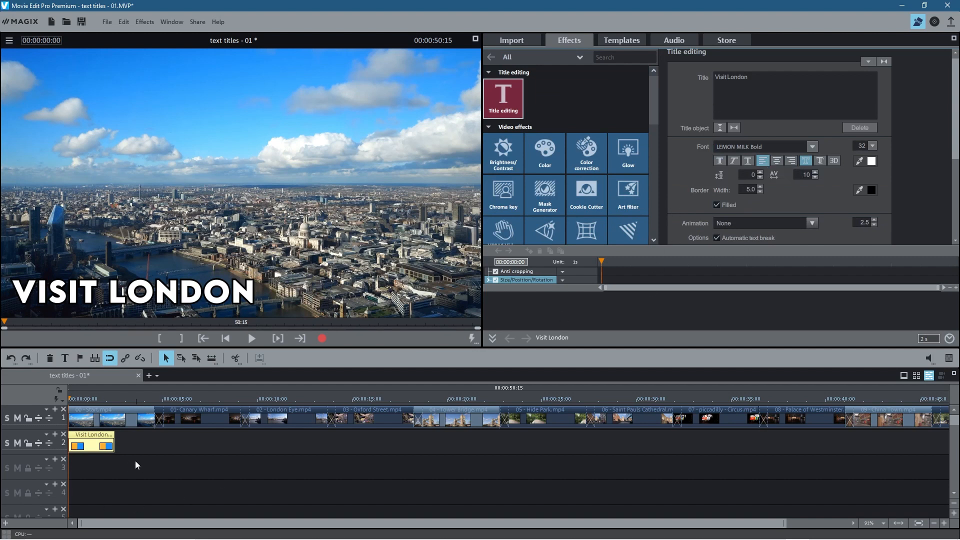
Step: Shorten the Visit London title on track 2 to run from the movie start to 00:00:02:00
drag(93, 447, 131, 448)
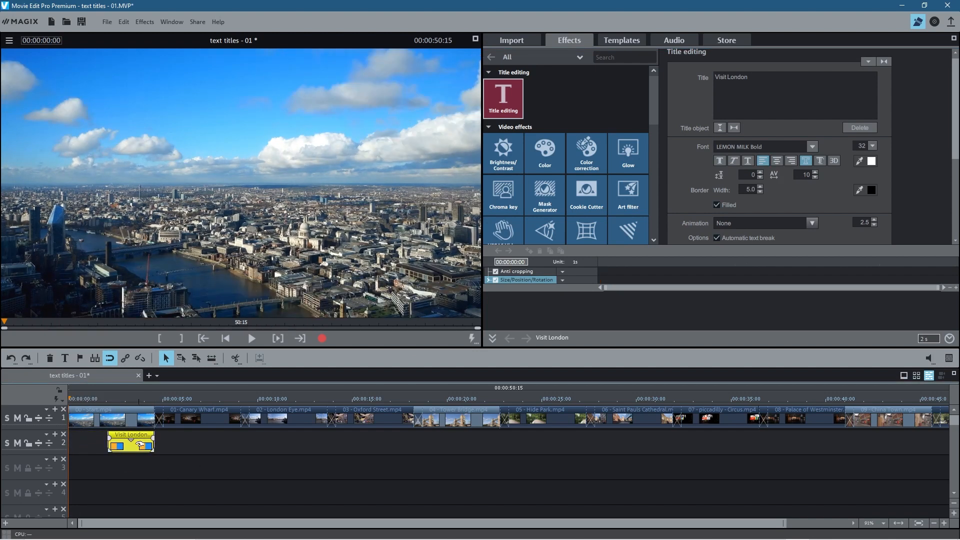
drag(135, 445, 83, 443)
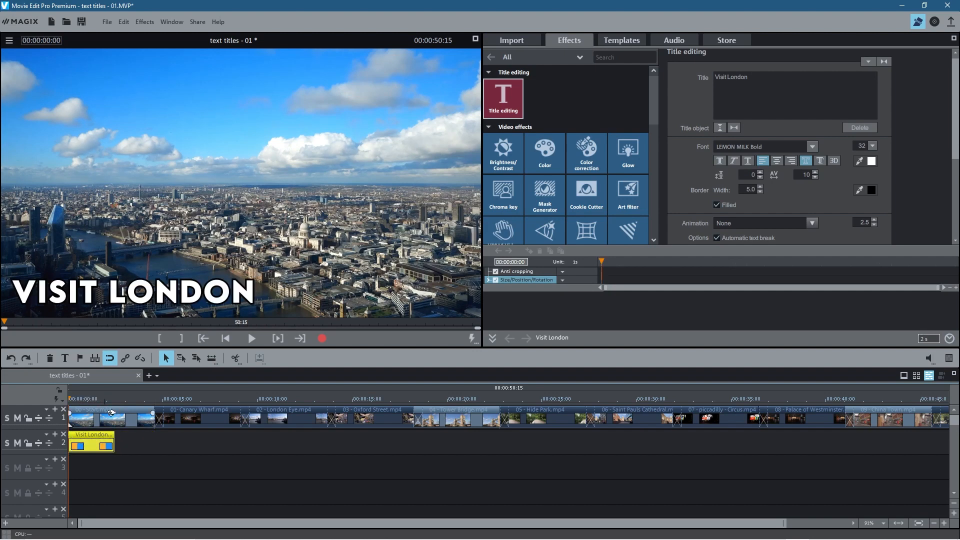
scroll(137, 436, up, 5)
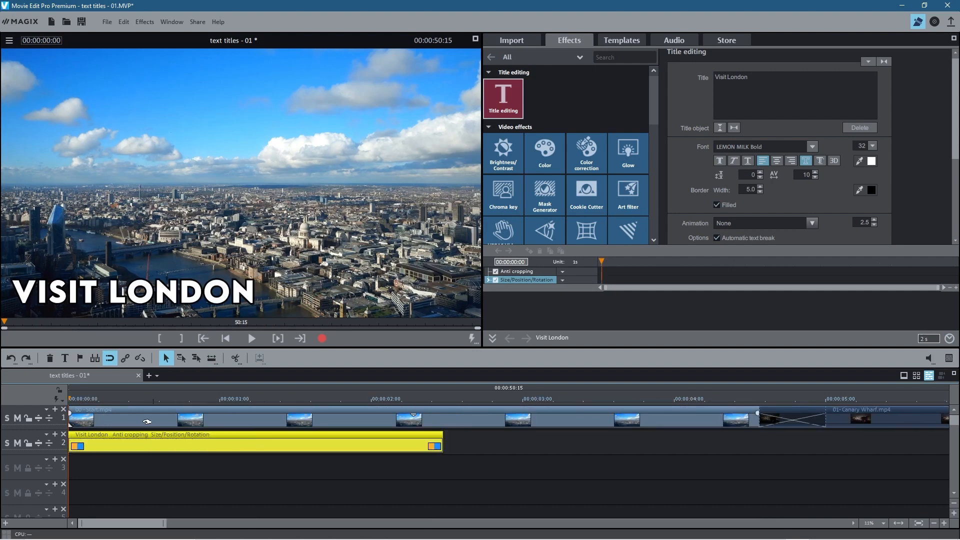
drag(76, 400, 374, 401)
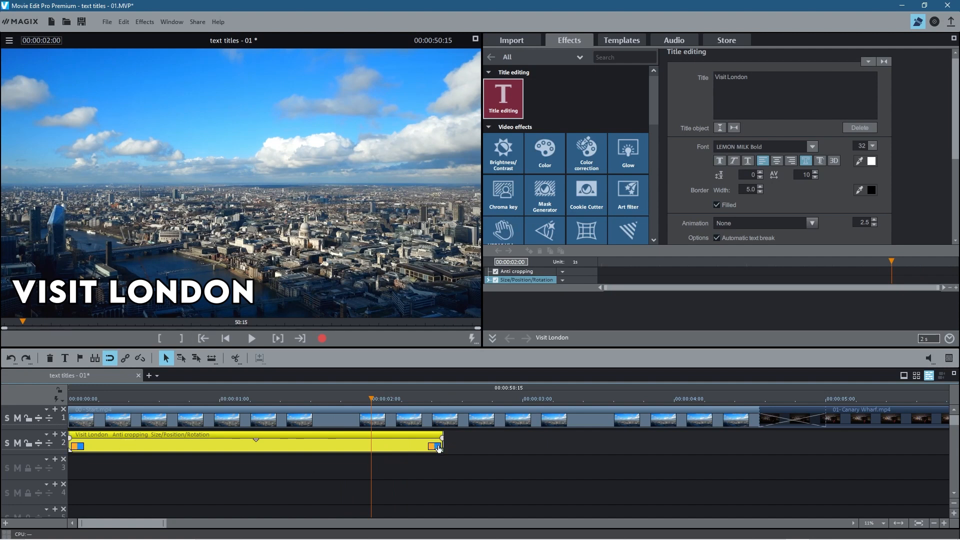
drag(438, 448, 371, 443)
Step: Try the Visit London title at the end of the opening clip and return it to the movie start
drag(273, 443, 661, 443)
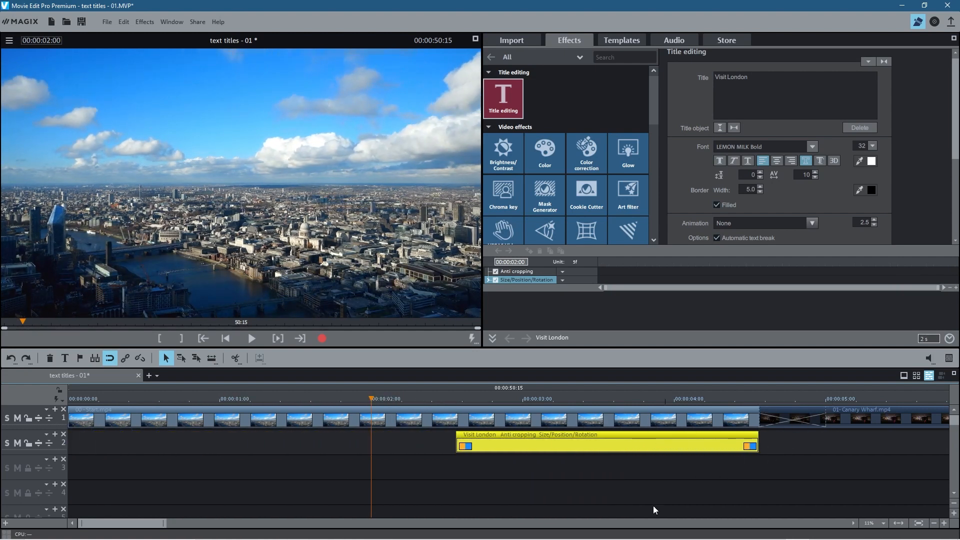
drag(458, 400, 553, 400)
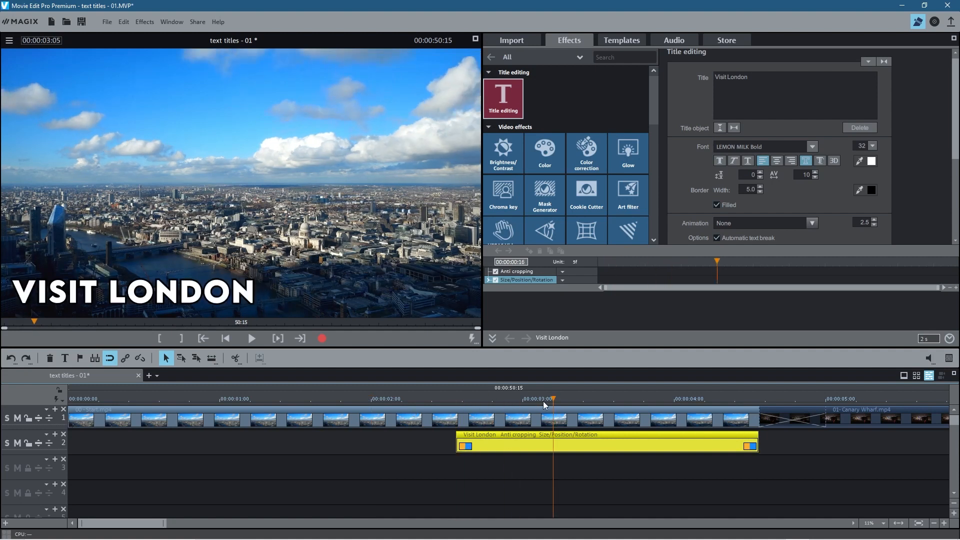
drag(553, 399, 456, 407)
drag(518, 445, 130, 445)
drag(456, 399, 57, 399)
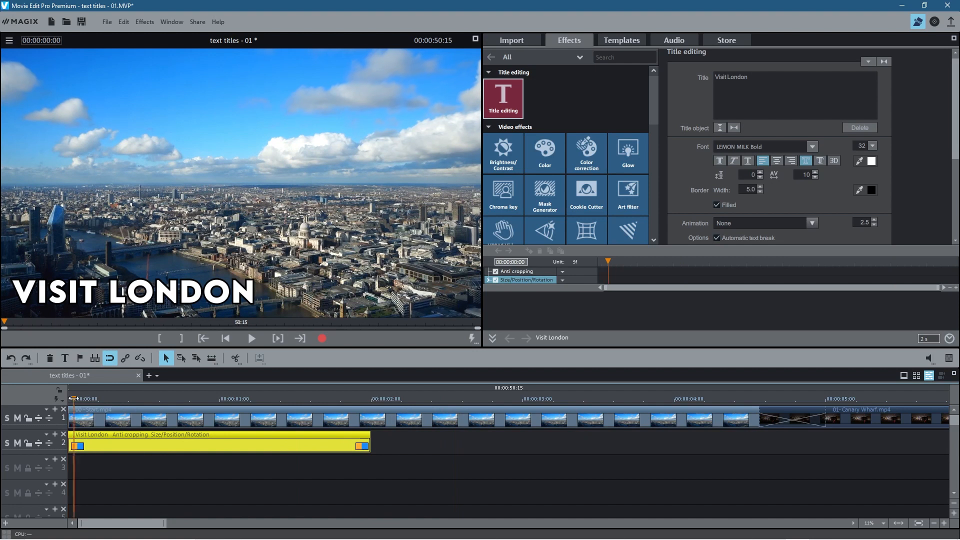
Step: Give the Visit London title a fade-in that ends at 00:00:00:14
drag(65, 402, 189, 402)
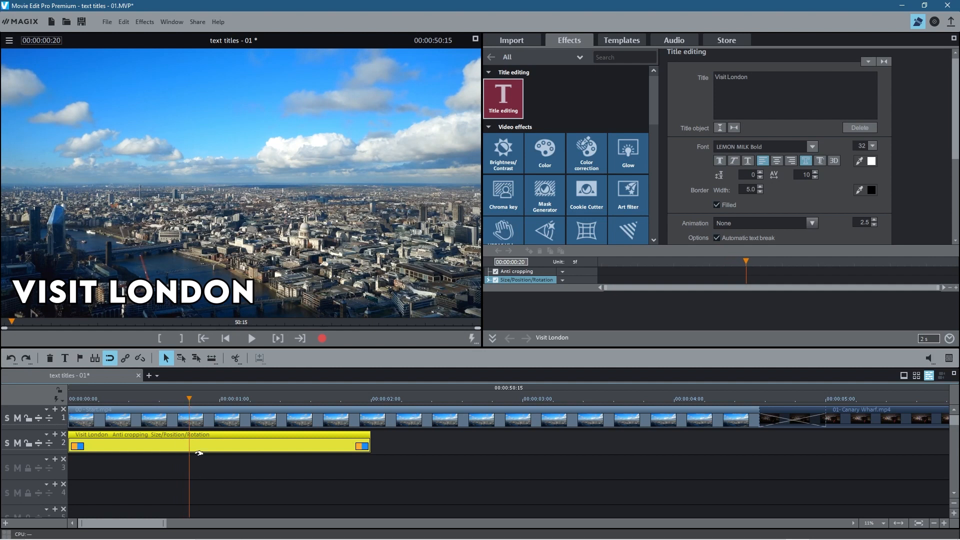
click(161, 398)
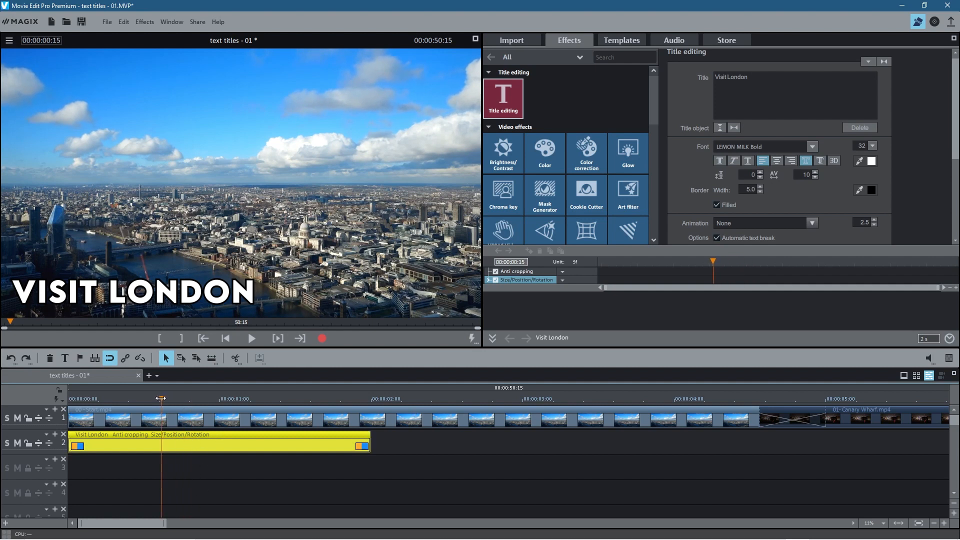
click(160, 398)
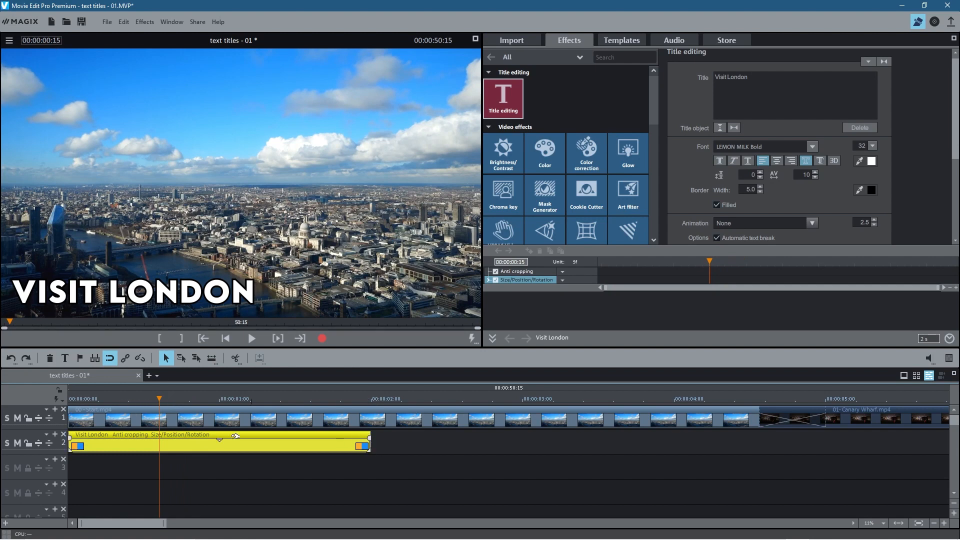
drag(70, 438, 159, 440)
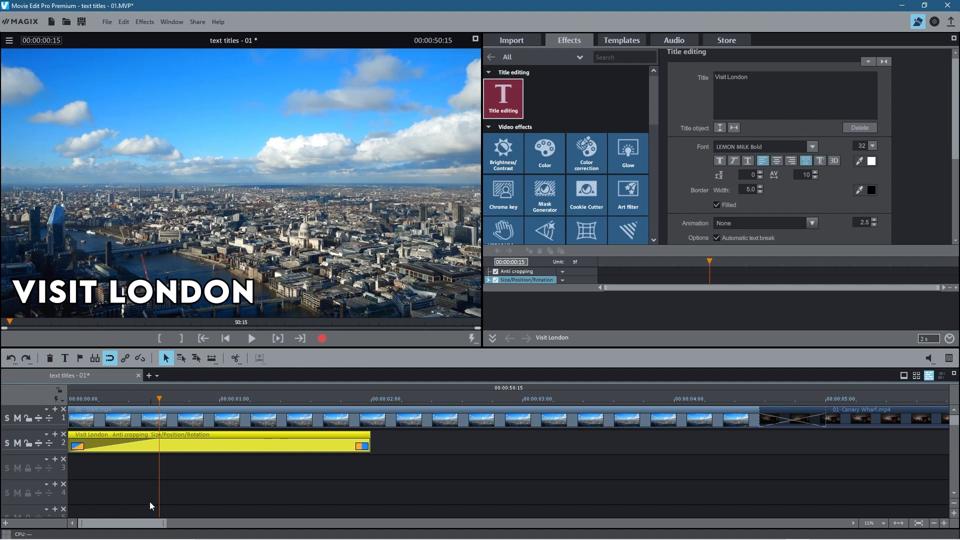
drag(159, 398, 370, 418)
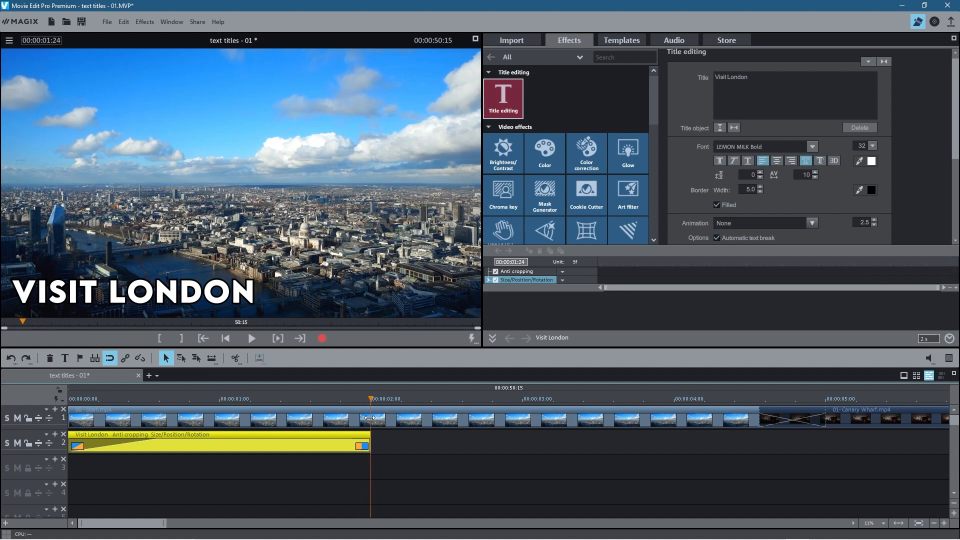
drag(370, 417, 371, 418)
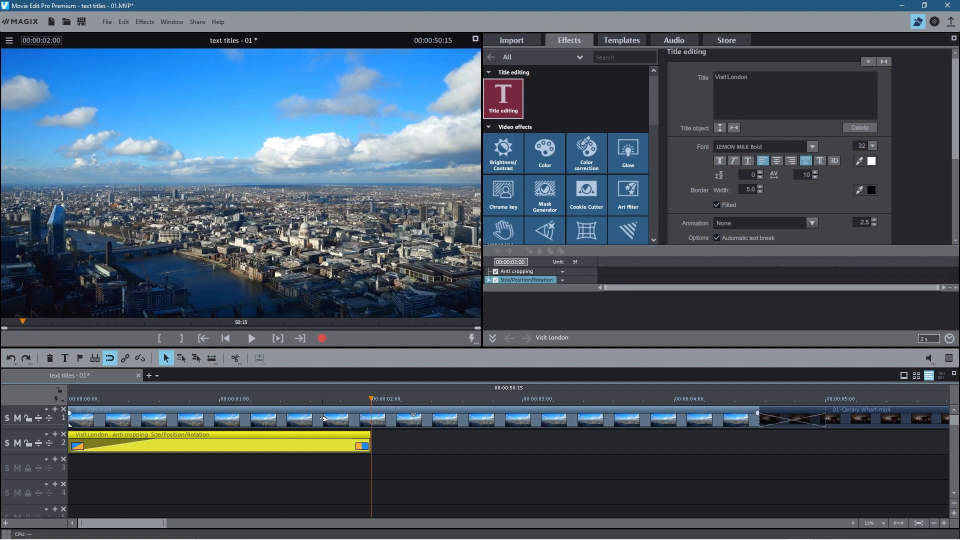
drag(149, 404, 152, 403)
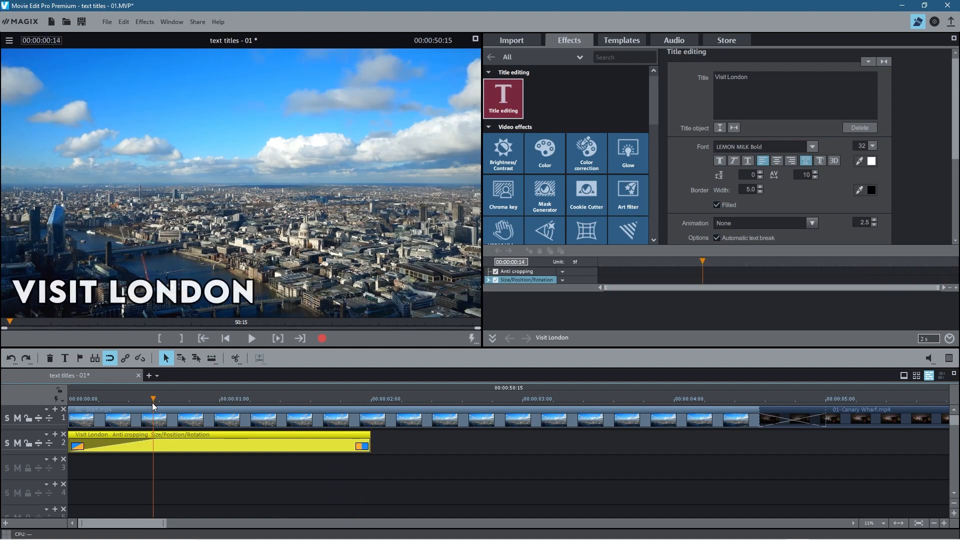
drag(159, 439, 153, 440)
Step: Give the Visit London title a fade-out that starts at 00:00:01:10
drag(154, 400, 224, 425)
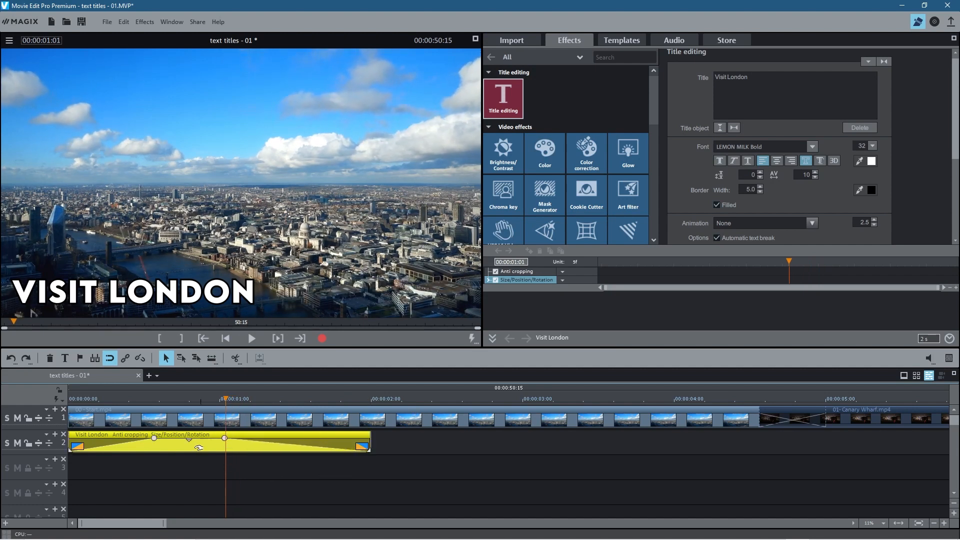
mouse_move(195, 451)
mouse_down()
mouse_move(442, 451)
mouse_move(194, 447)
mouse_up()
drag(223, 438, 316, 439)
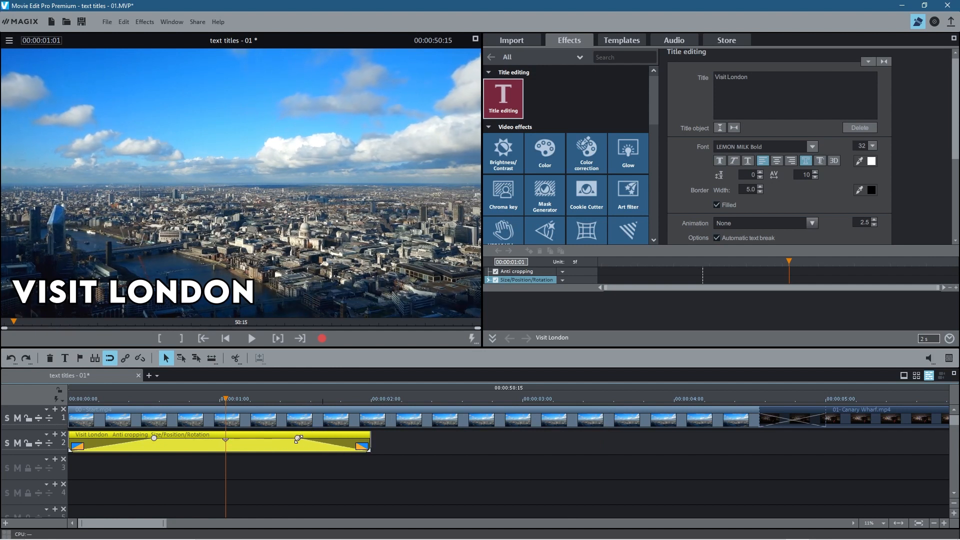
click(233, 399)
drag(233, 399, 302, 438)
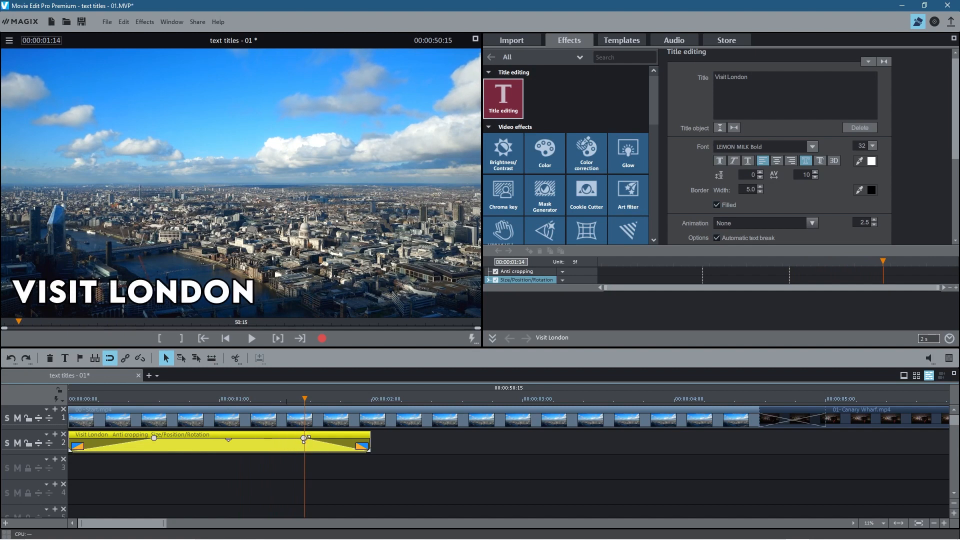
drag(307, 398, 280, 437)
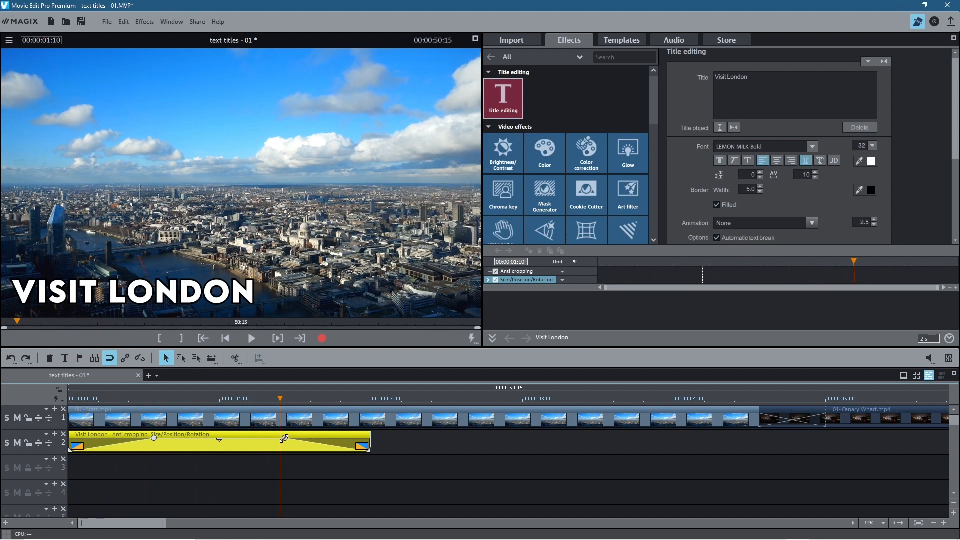
Step: Move the Visit London title to end where the first transition begins, and play the movie from 00:00:02:09
drag(280, 400, 163, 426)
drag(296, 427, 65, 474)
drag(214, 445, 601, 431)
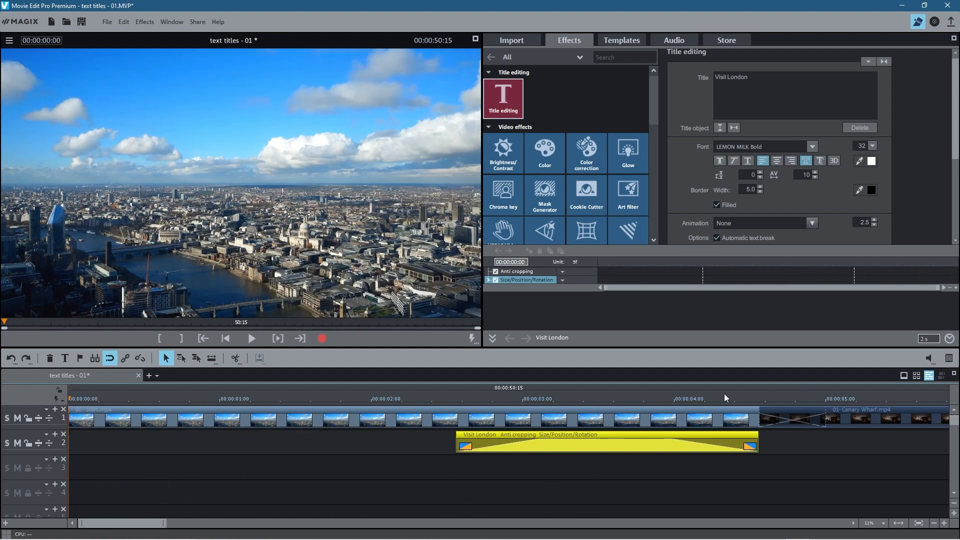
click(426, 398)
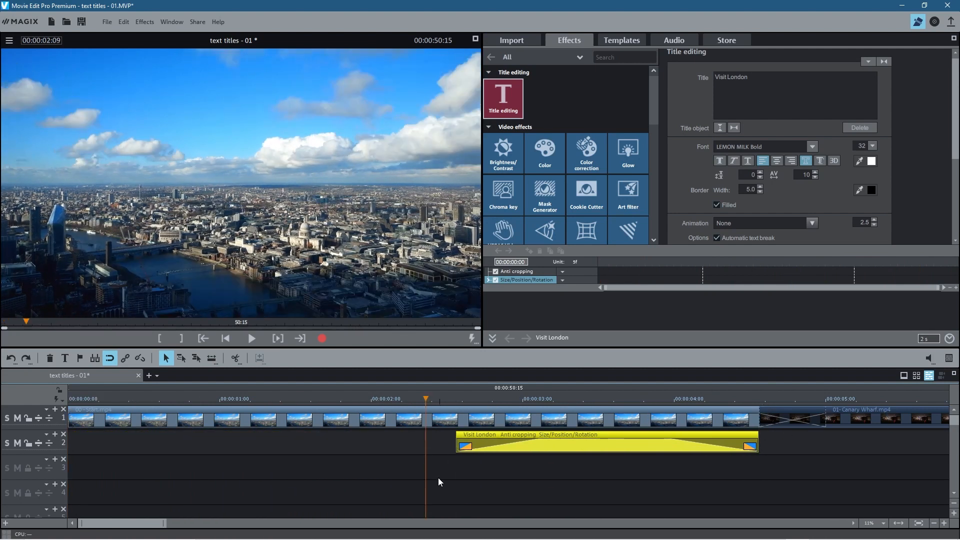
key(space)
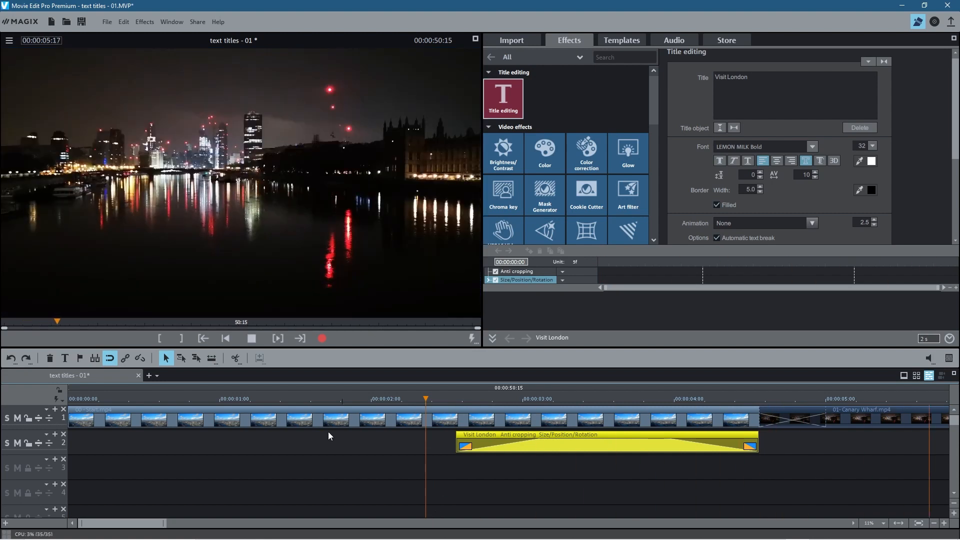
Step: Copy the Visit London title under the Canary Wharf clip on track 2, ending where the transition to the London Eye clip begins
click(252, 339)
scroll(308, 480, down, 3)
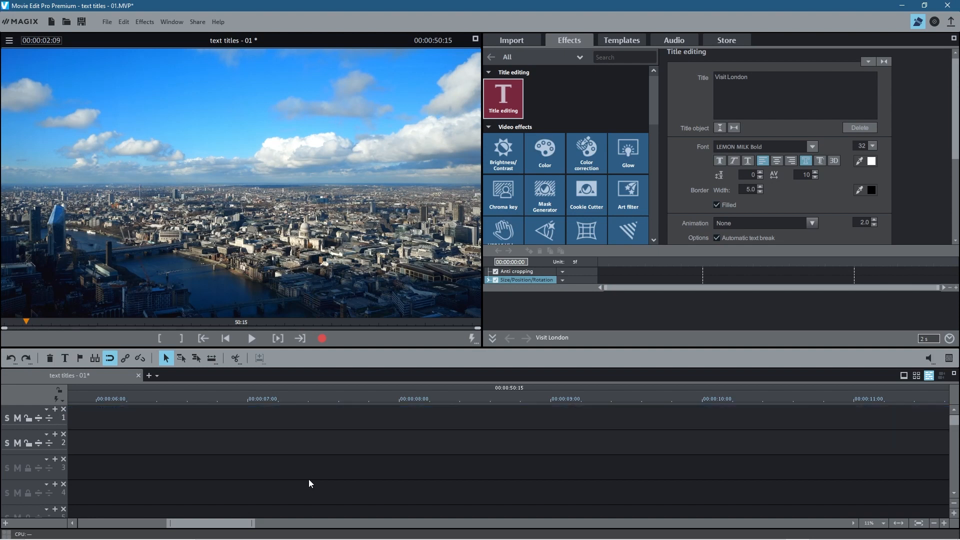
scroll(308, 479, up, 3)
scroll(308, 479, down, 2)
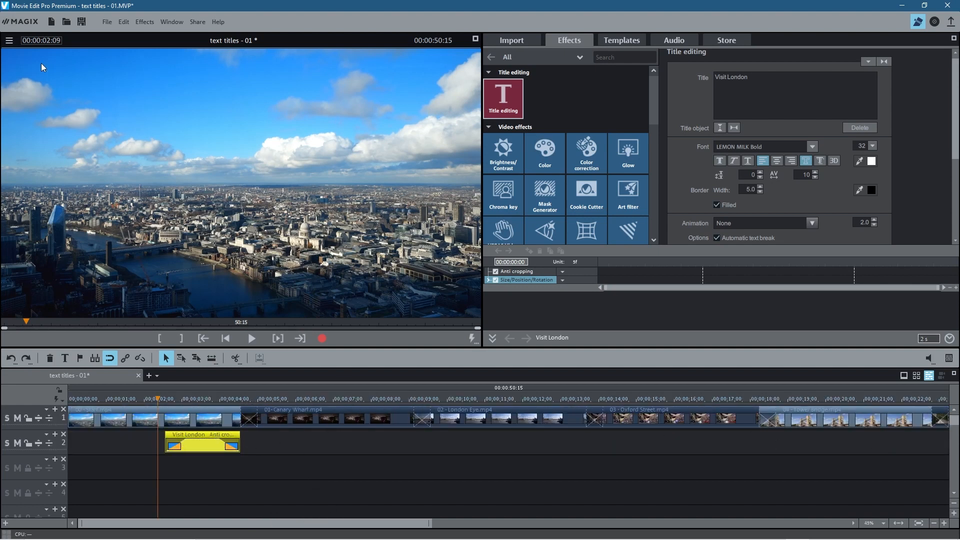
click(82, 22)
click(209, 444)
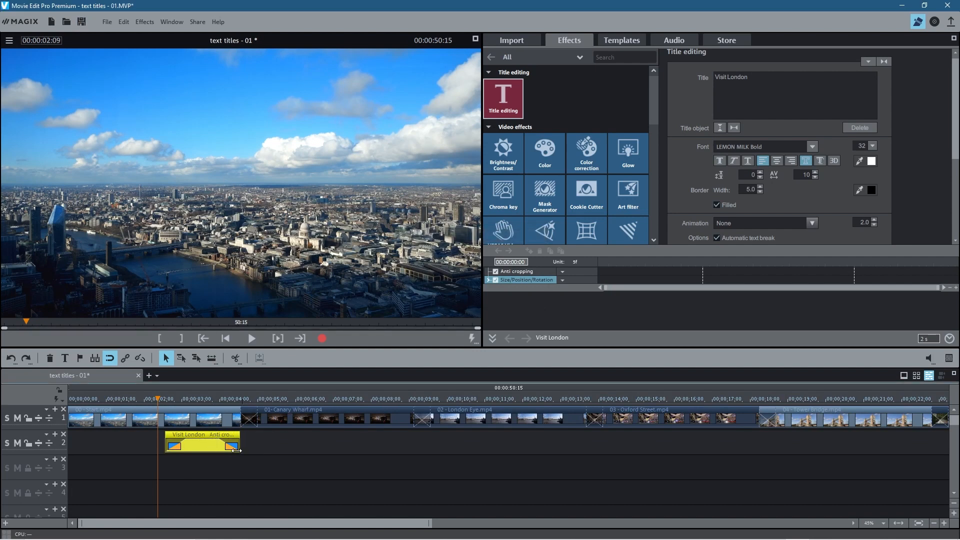
click(364, 399)
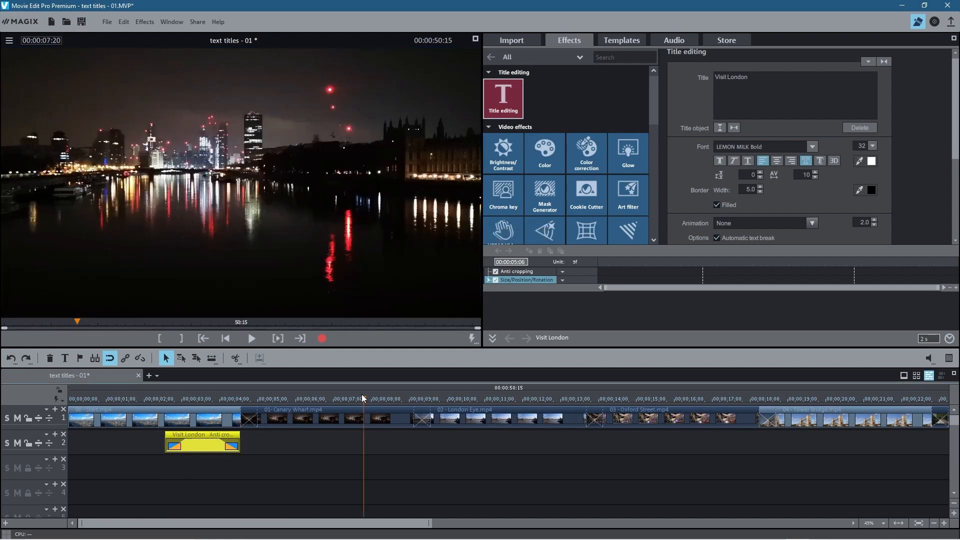
key(ctrl+v)
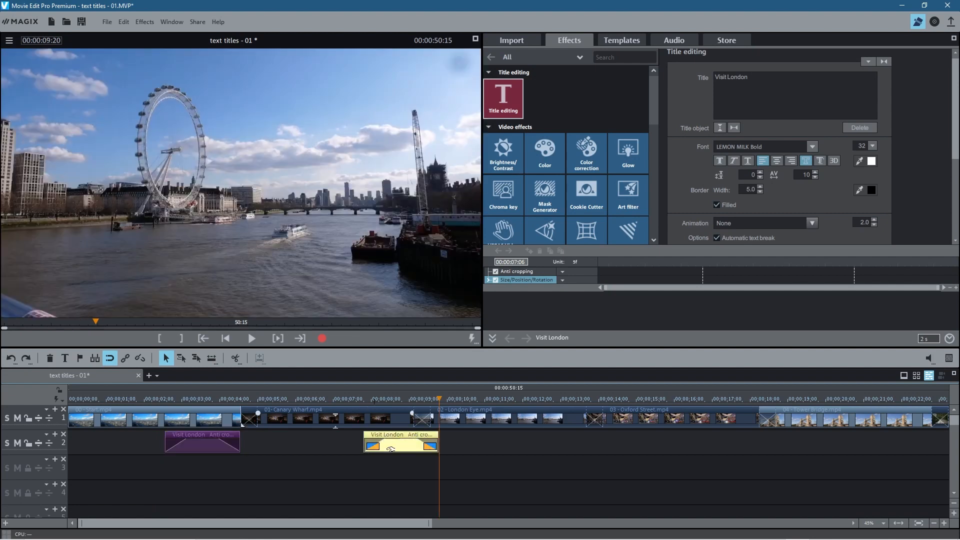
drag(408, 445, 376, 449)
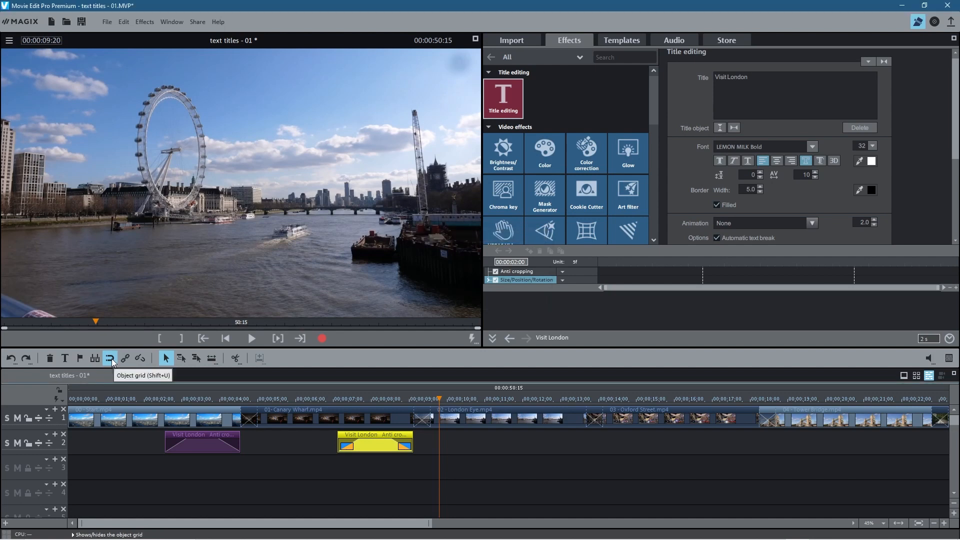
mouse_move(370, 449)
mouse_down()
mouse_move(340, 448)
mouse_move(375, 445)
mouse_up()
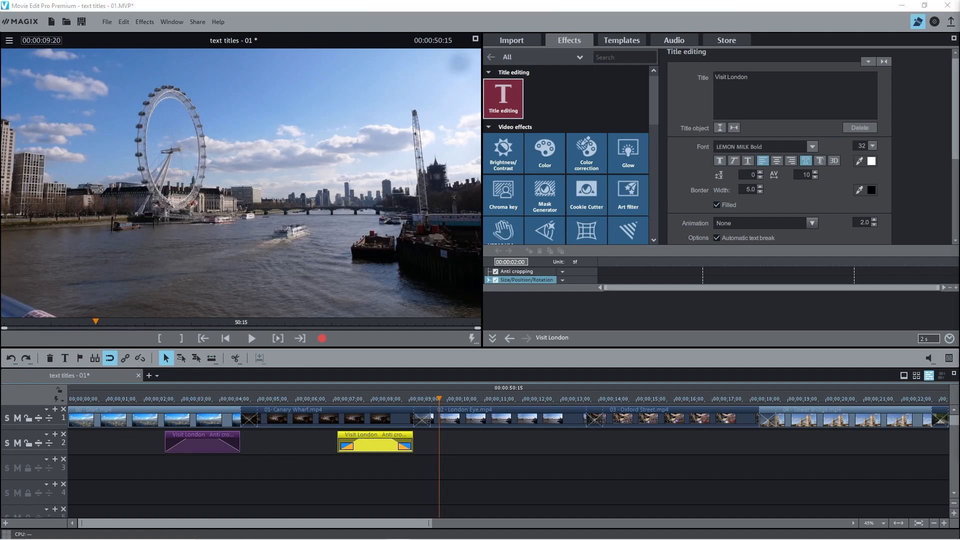
Step: Change the copied title's text to "Canary Wharf" and check how it shows and fades out over its clip
click(775, 77)
key(ctrl+a)
text(Canary Wharf)
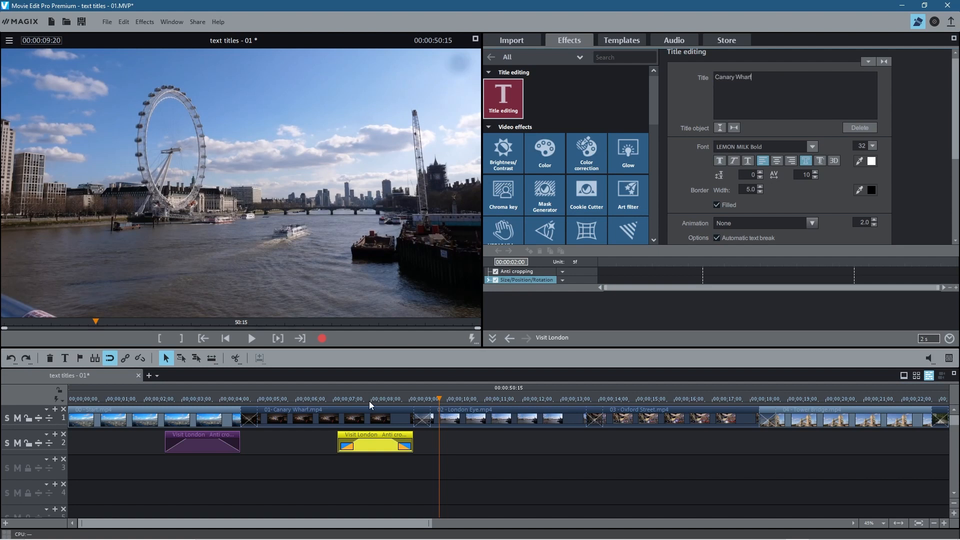
click(376, 398)
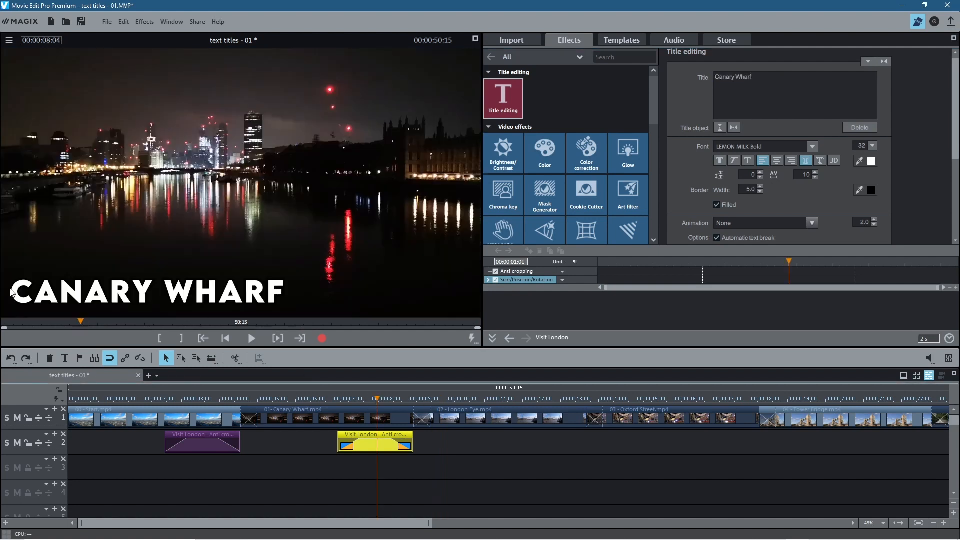
drag(377, 398, 400, 398)
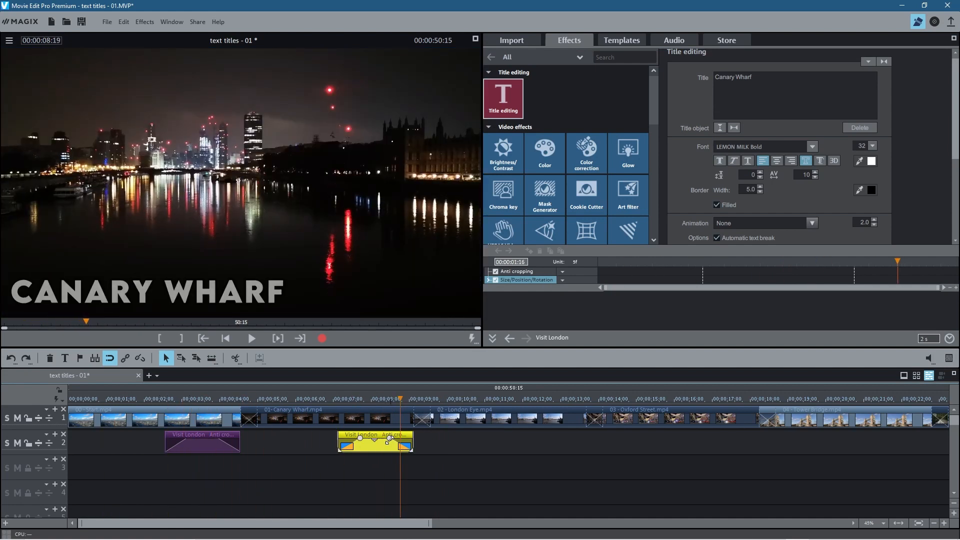
Step: Paste copies of the Canary Wharf title under the London Eye and Oxford Street clips, each ending where the clip's closing transition begins
click(541, 398)
key(ctrl+v)
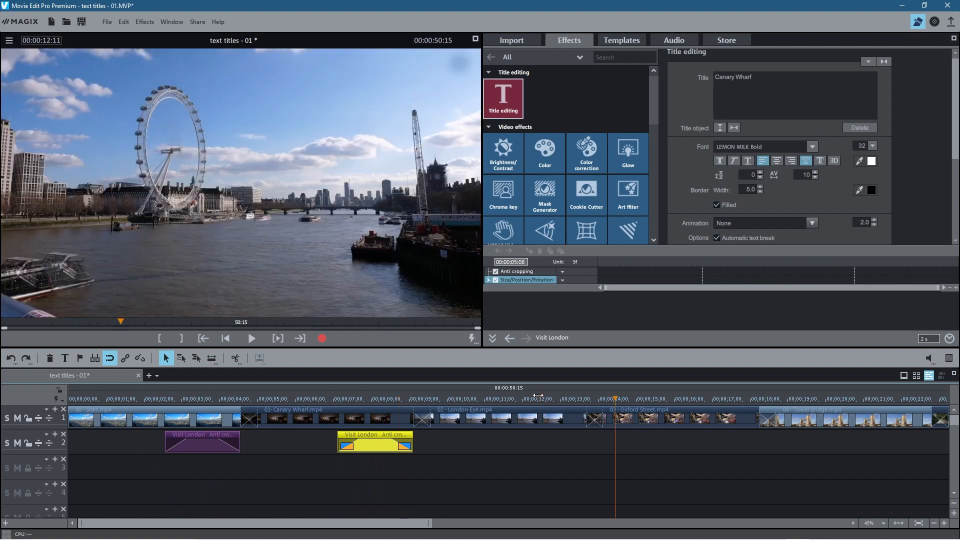
drag(586, 447, 557, 447)
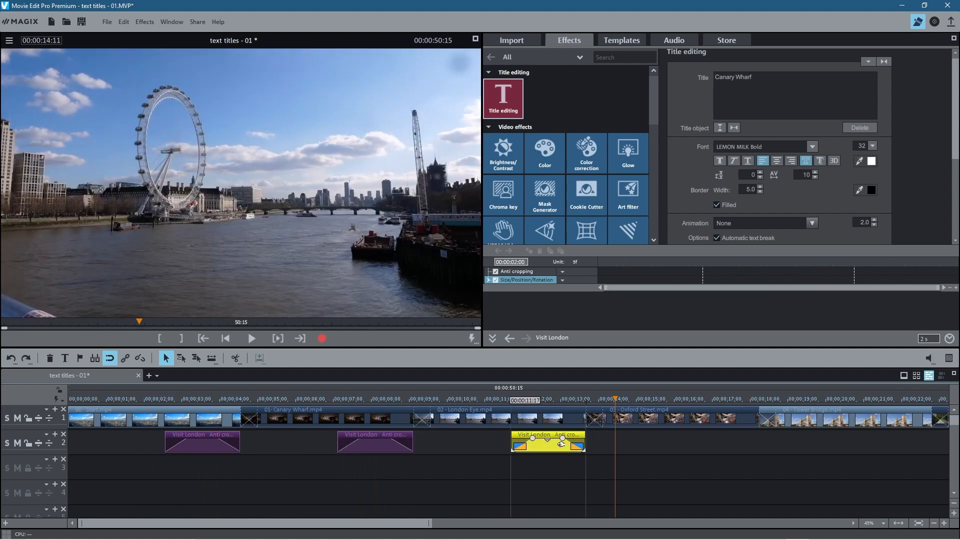
click(668, 399)
key(ctrl+v)
drag(705, 448, 718, 448)
Step: Paste copies of the title under the Tower Bridge and Hide Park clips, each ending at the start of the following transition
scroll(767, 435, right, 5)
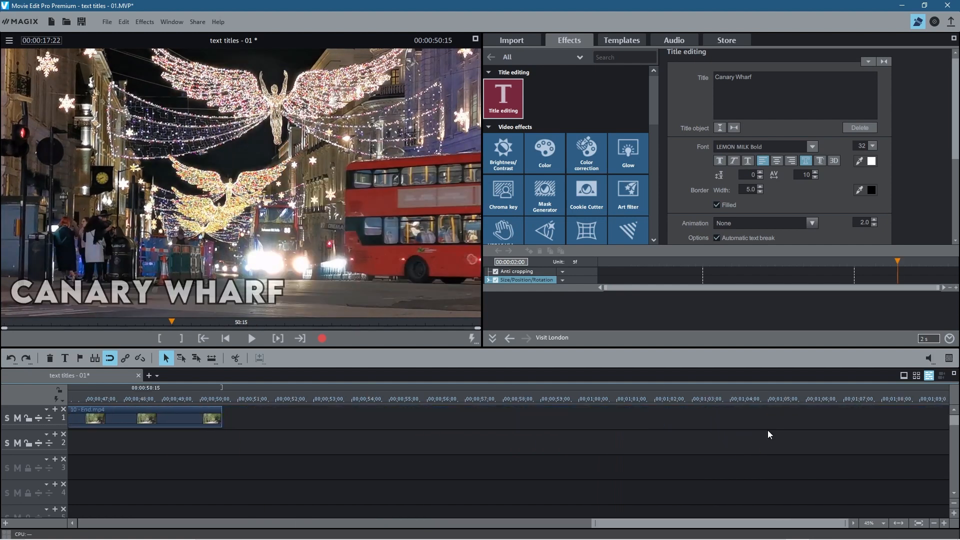
scroll(740, 433, left, 2)
scroll(640, 422, left, 6)
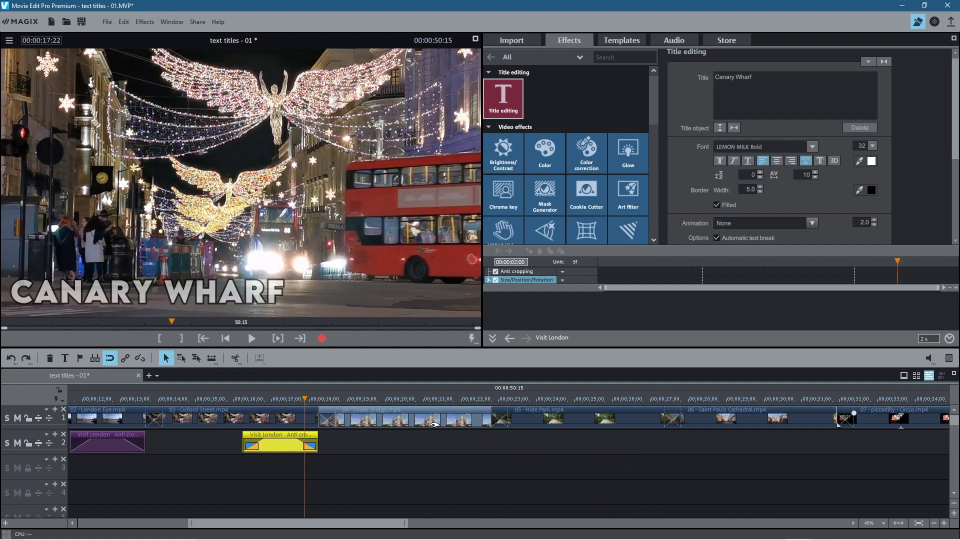
click(455, 394)
key(ctrl+v)
drag(499, 446, 458, 447)
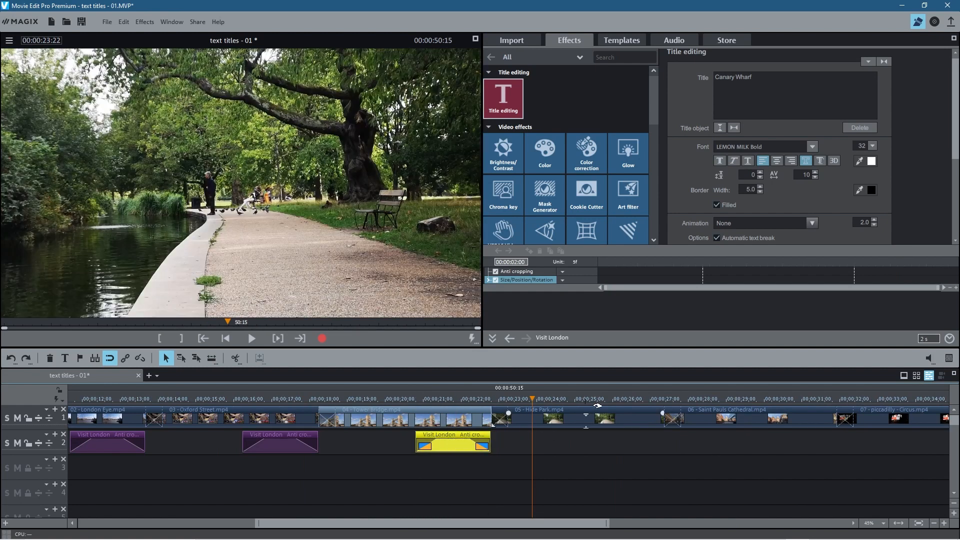
click(603, 403)
key(ctrl+v)
drag(646, 446, 631, 446)
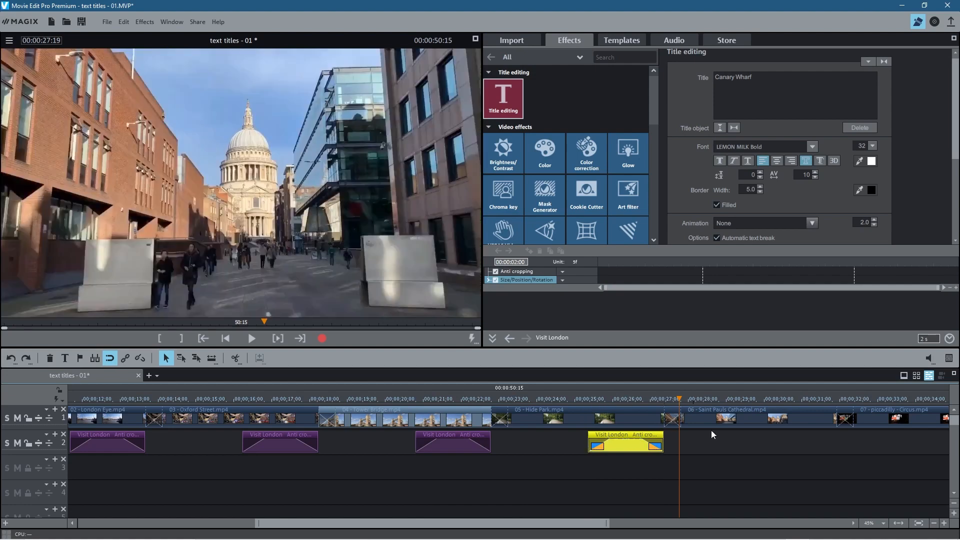
Step: Paste copies of the title under the Saint Pauls Cathedral and Piccadilly Circus clips, each ending where the next transition starts
click(748, 398)
key(ctrl+v)
drag(768, 446, 782, 447)
scroll(738, 426, right, 2)
click(494, 398)
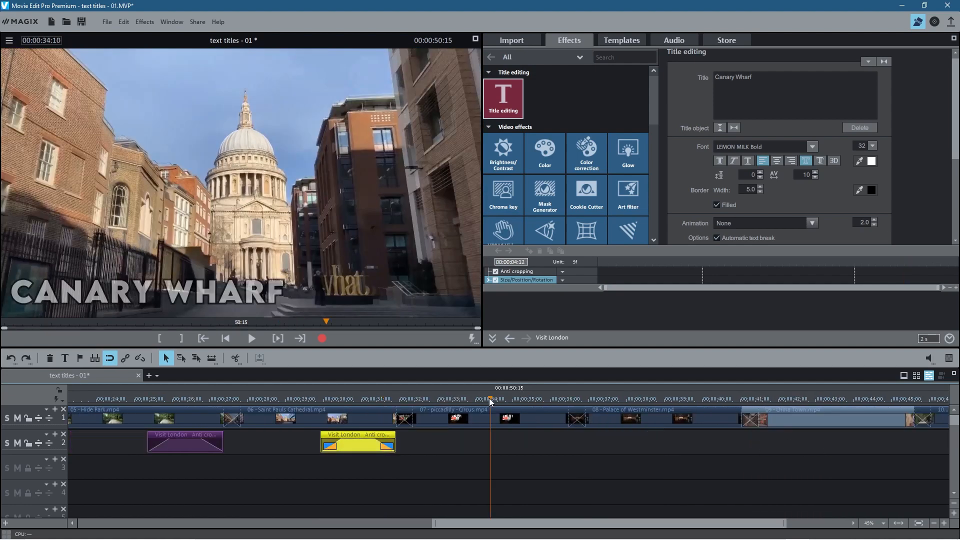
key(ctrl+v)
drag(536, 449, 546, 448)
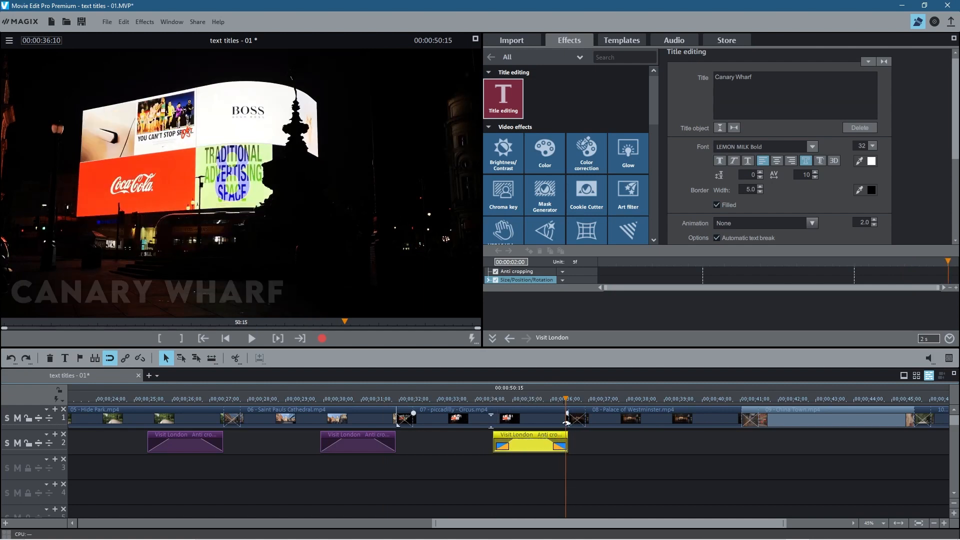
Step: Paste copies of the title under the Palace of Westminster and China Town clips, each ending where the clip's closing transition begins
click(649, 398)
key(ctrl+v)
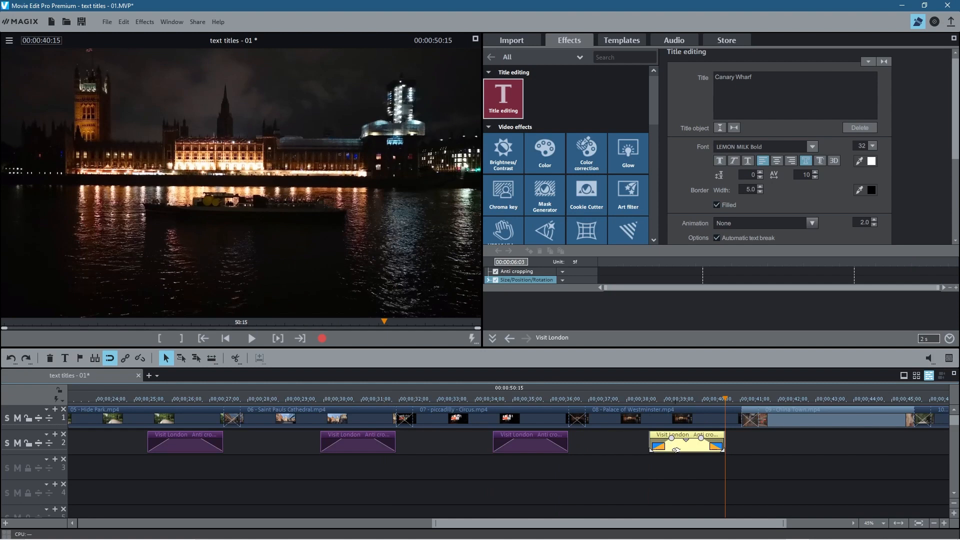
scroll(795, 442, right, 5)
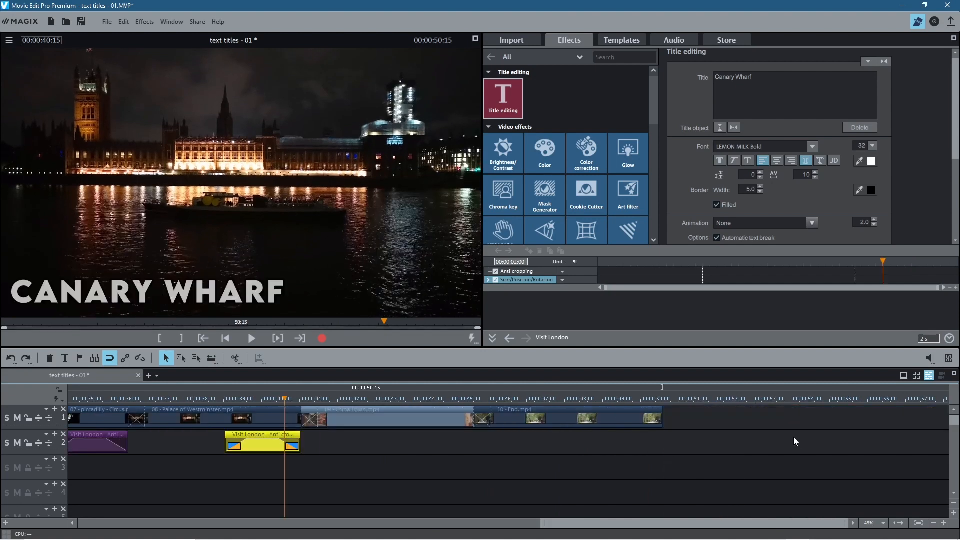
click(383, 399)
key(ctrl+v)
drag(422, 447, 438, 447)
Step: Paste a copy of the title under the End clip, aligned with the end of the movie, and check its fade-out
click(548, 399)
key(ctrl+v)
drag(582, 446, 624, 446)
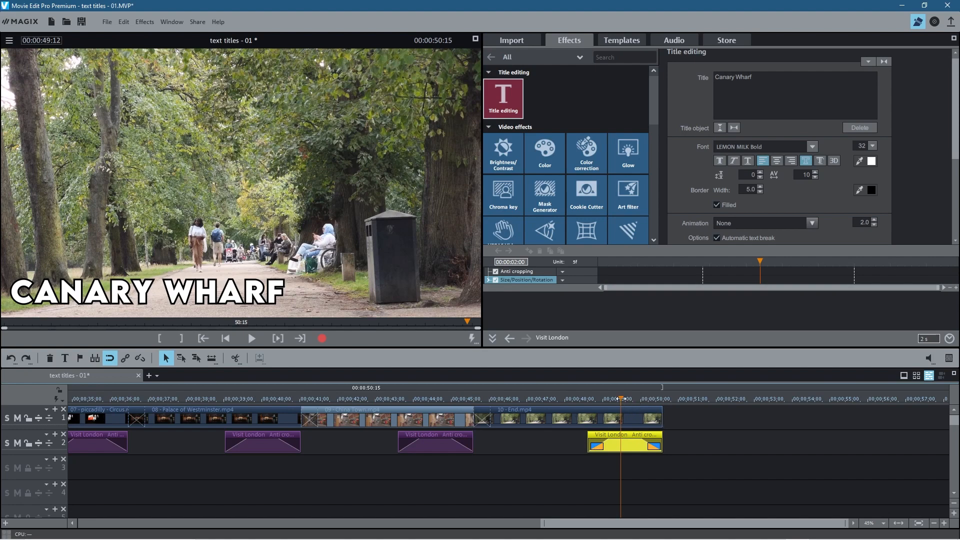
drag(620, 399, 662, 400)
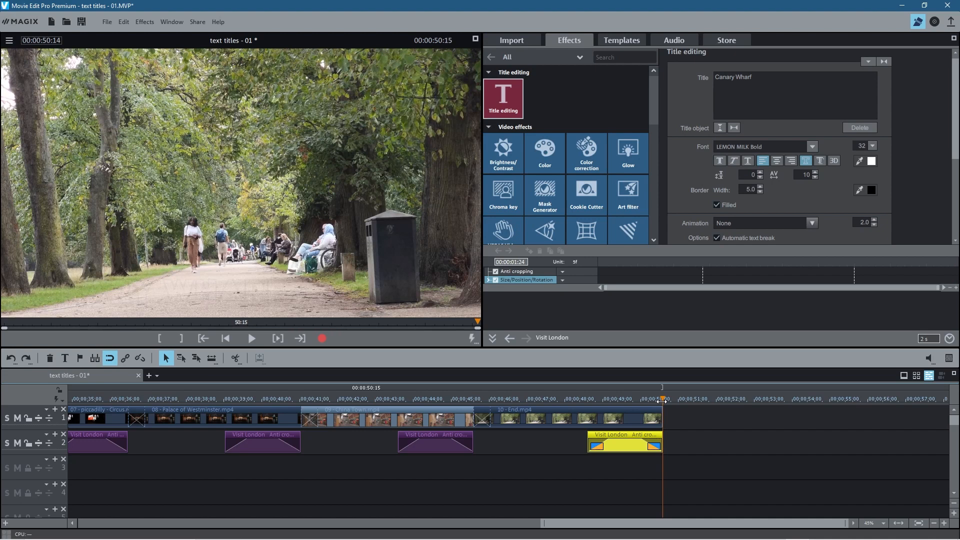
drag(662, 400, 642, 404)
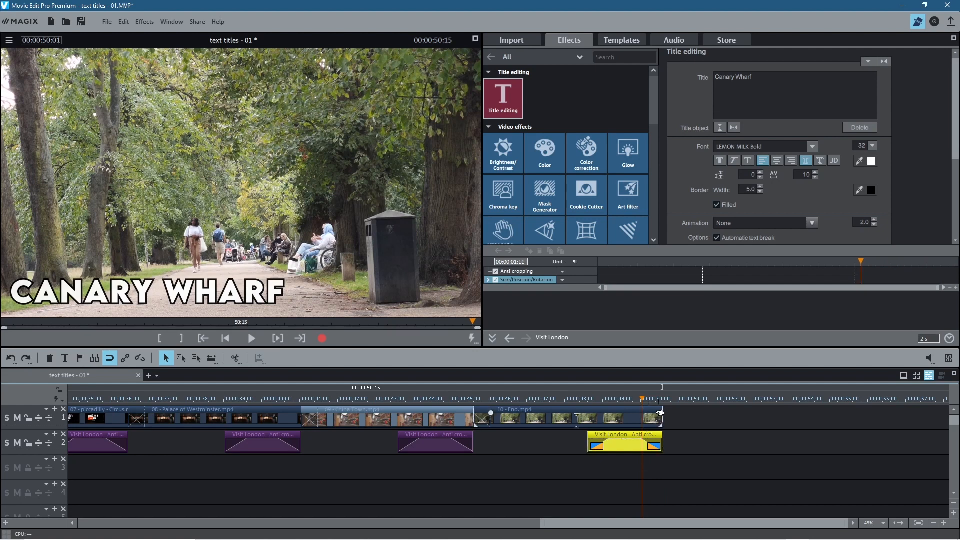
Step: Give the End clip a fade-out starting at 00:00:50:01, move its title to end there, and play that section
click(659, 415)
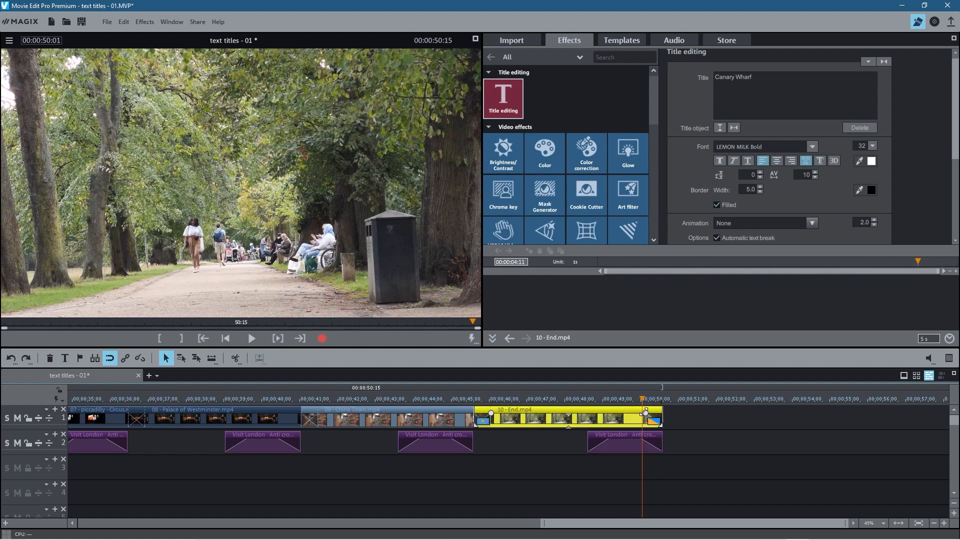
drag(627, 444, 607, 443)
click(552, 399)
key(space)
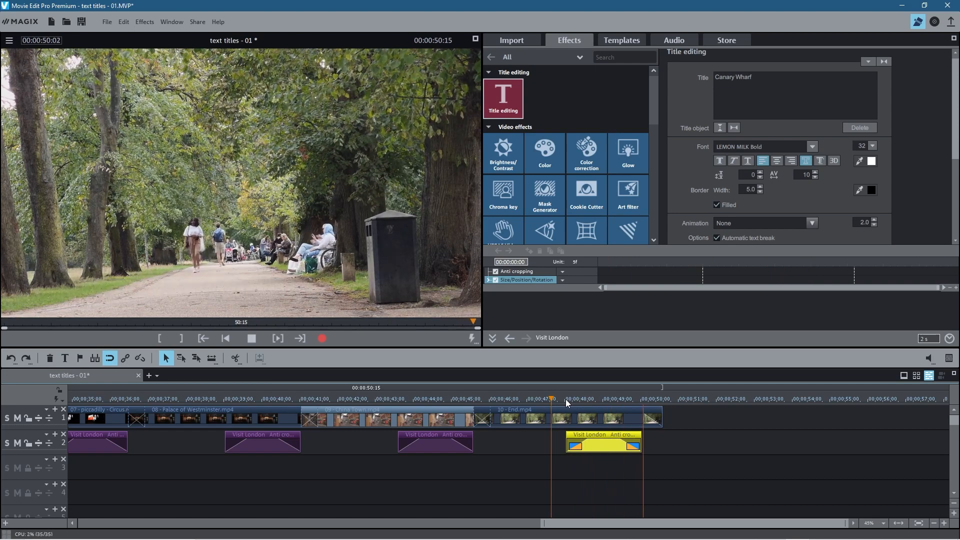
Step: Give the Start clip a fade-in that ends at 00:00:00:14, and play the movie from the beginning
drag(587, 525, 80, 525)
mouse_move(86, 400)
mouse_down()
mouse_move(57, 404)
mouse_move(90, 405)
mouse_up()
key(Left)
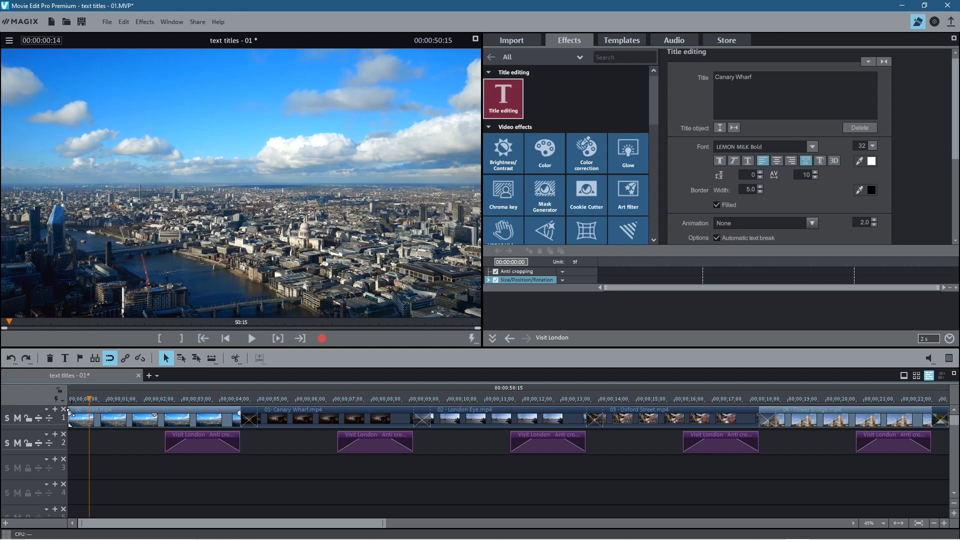
click(88, 411)
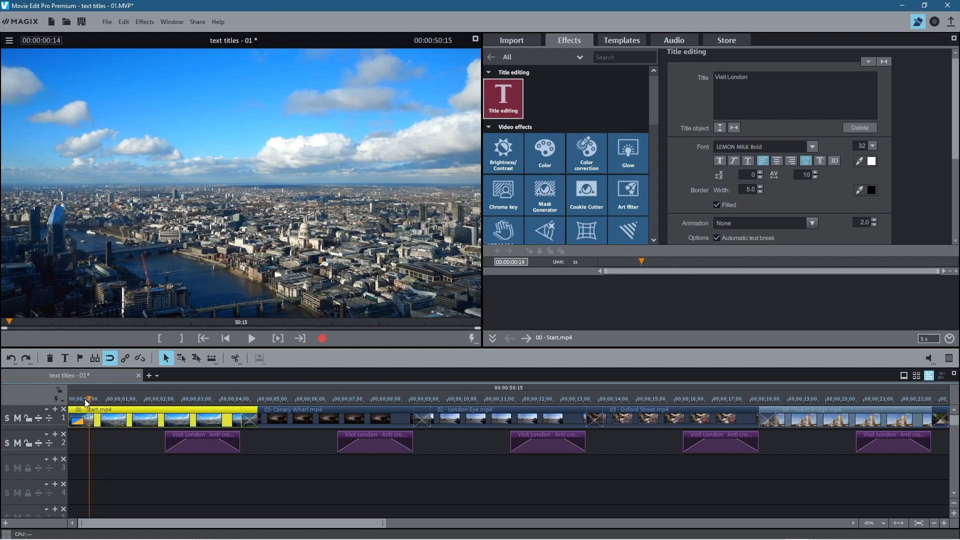
drag(86, 402, 48, 398)
key(space)
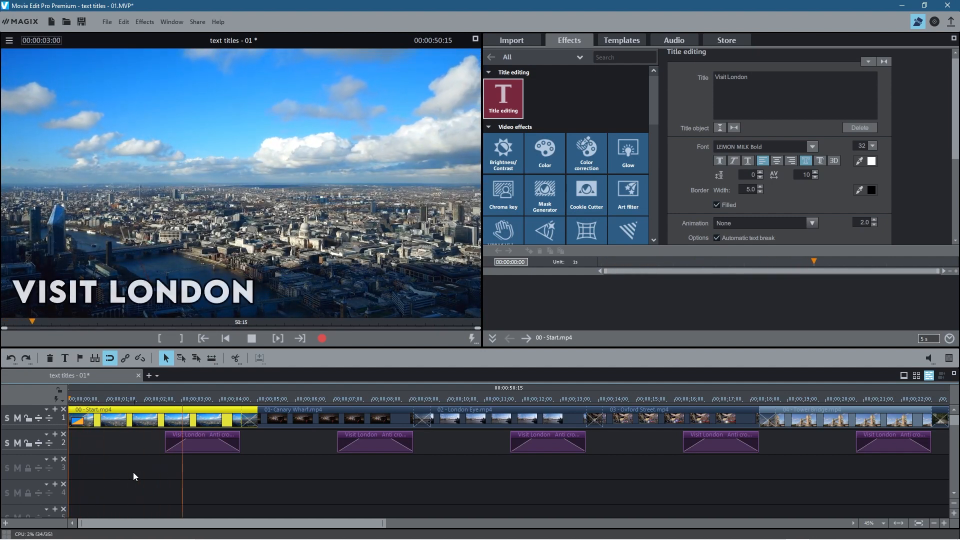
key(space)
Step: Change the text of the title under the London Eye clip to "London Eye"
click(373, 400)
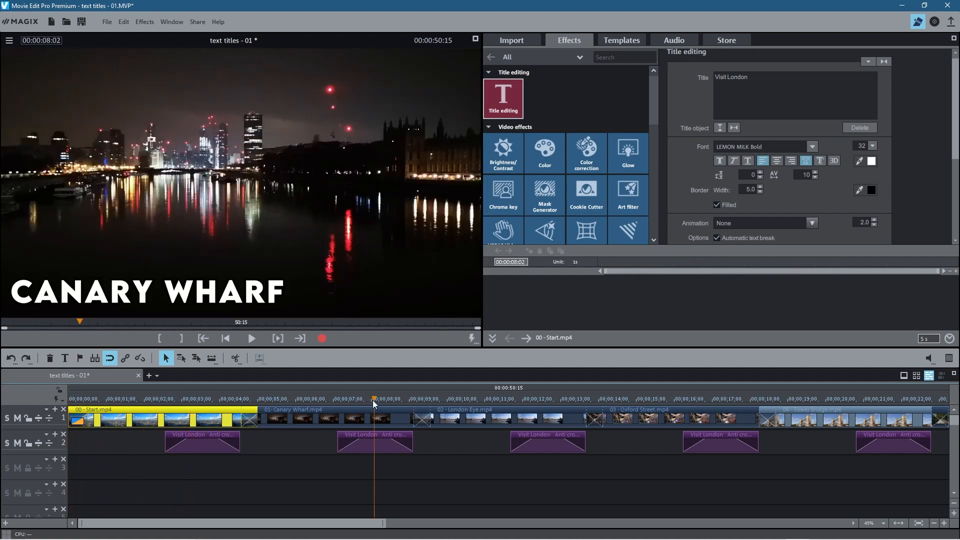
click(546, 395)
click(548, 440)
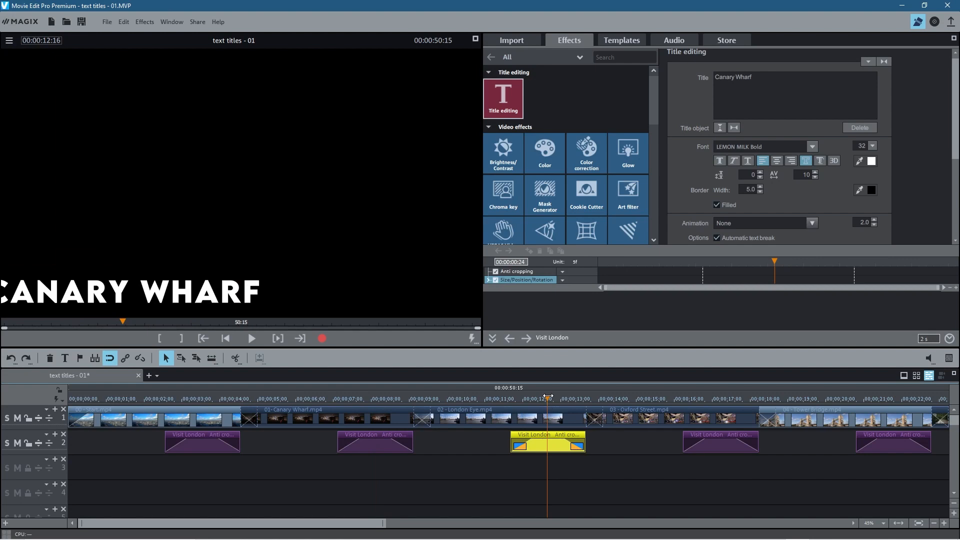
click(538, 398)
mouse_move(518, 448)
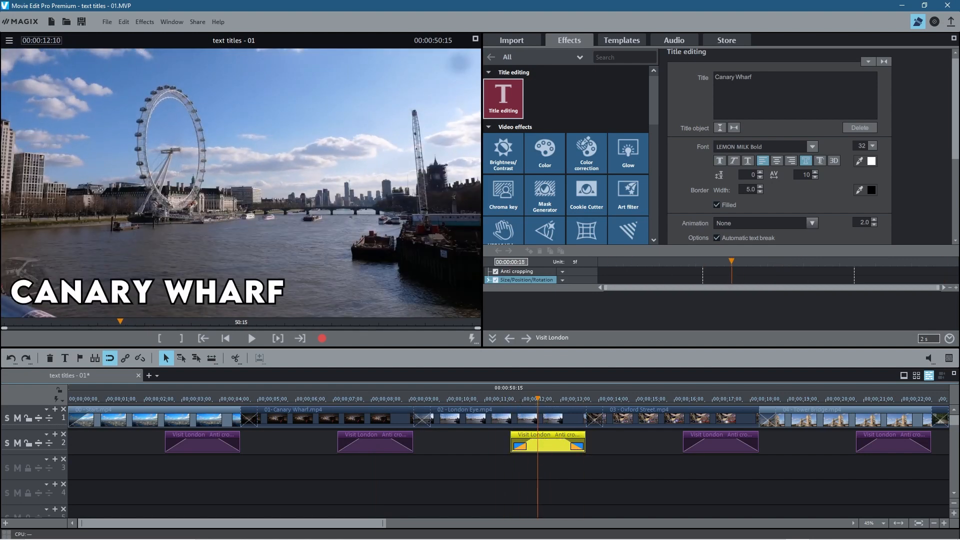
triple_click(727, 80)
text(London Eye)
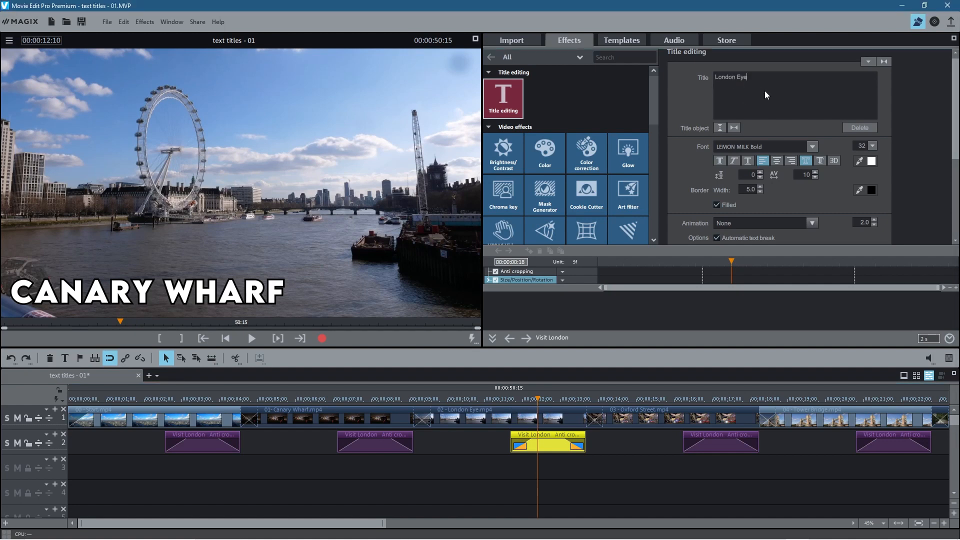
Step: Change the text of the title under the Oxford Street clip to "Oxford Street"
click(727, 398)
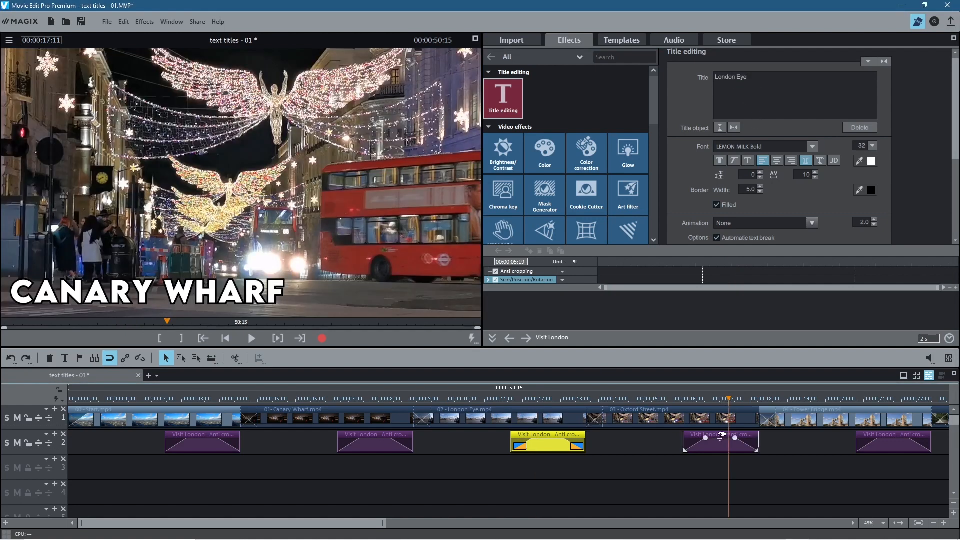
click(719, 448)
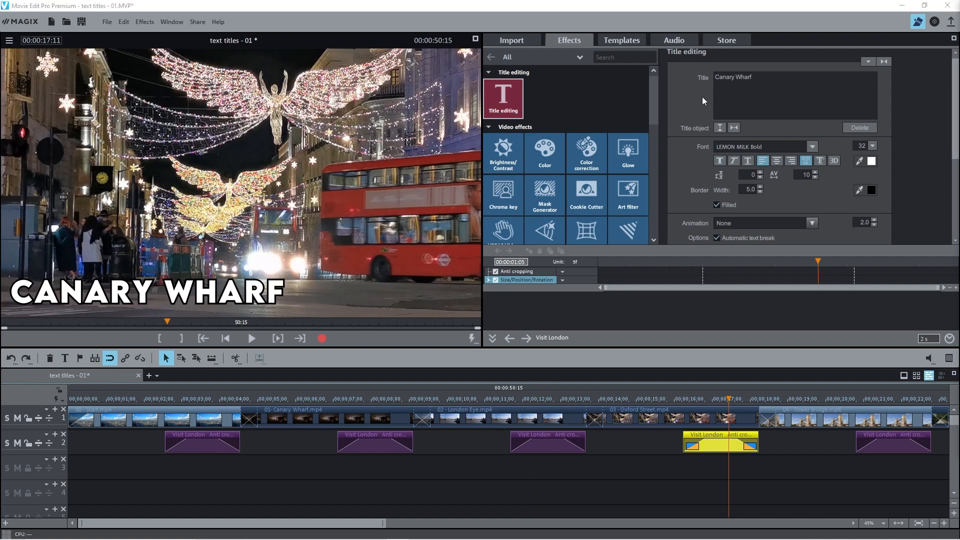
click(735, 77)
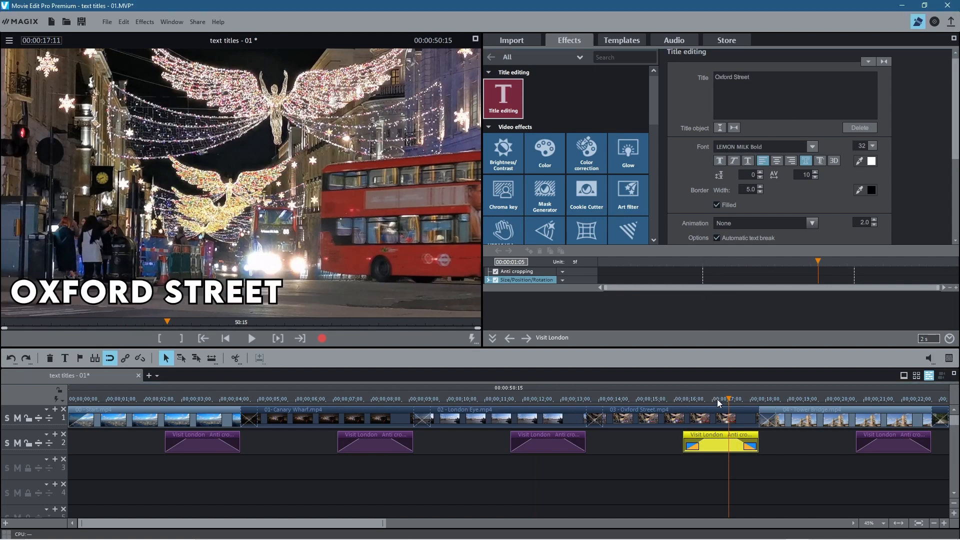
Step: Change the text of the title under the Tower Bridge clip to "Tower Bridge"
mouse_move(727, 398)
mouse_down()
mouse_move(367, 398)
mouse_move(715, 408)
mouse_up()
scroll(725, 411, right, 5)
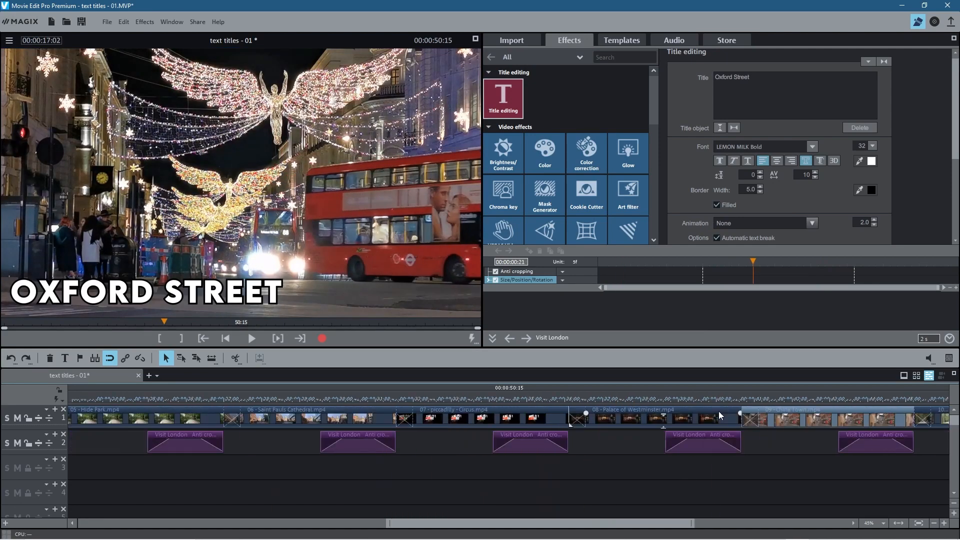
scroll(625, 420, left, 4)
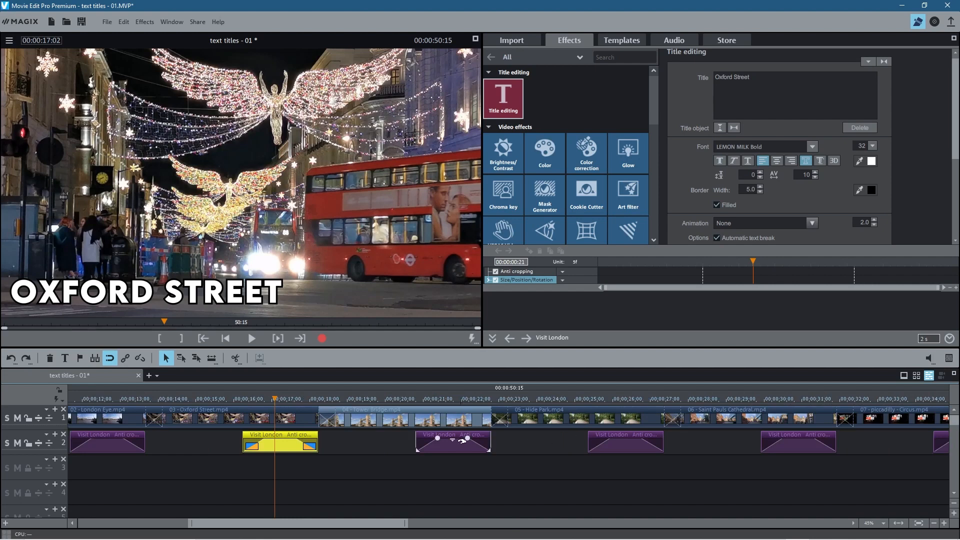
click(460, 437)
click(454, 399)
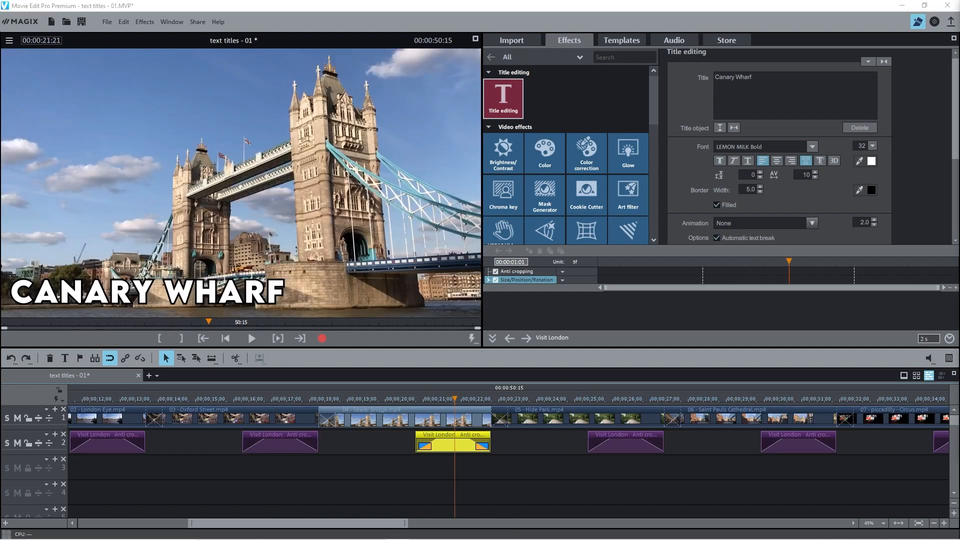
triple_click(749, 94)
text(Tower Bridge)
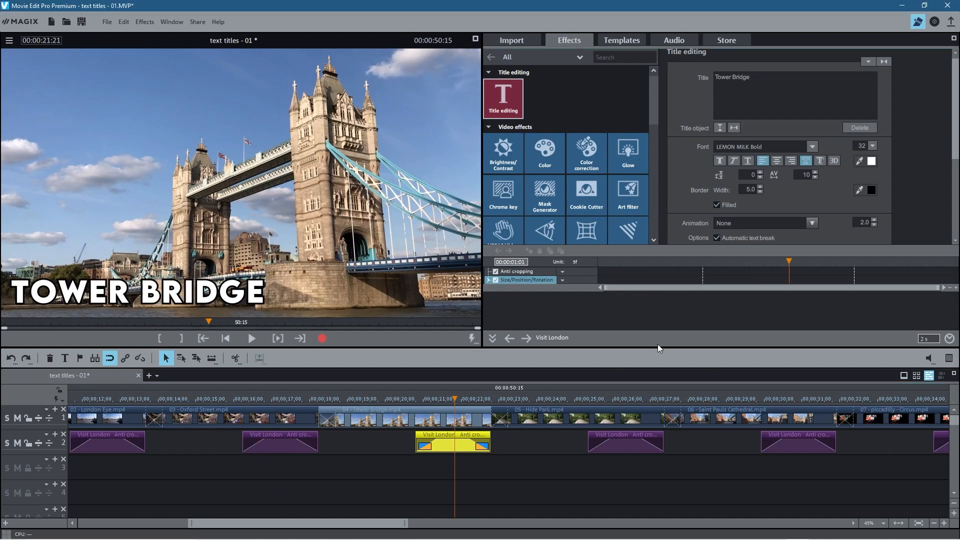
Step: Change the text of the title under the Hide Park clip to "Hide Park"
click(631, 399)
click(635, 443)
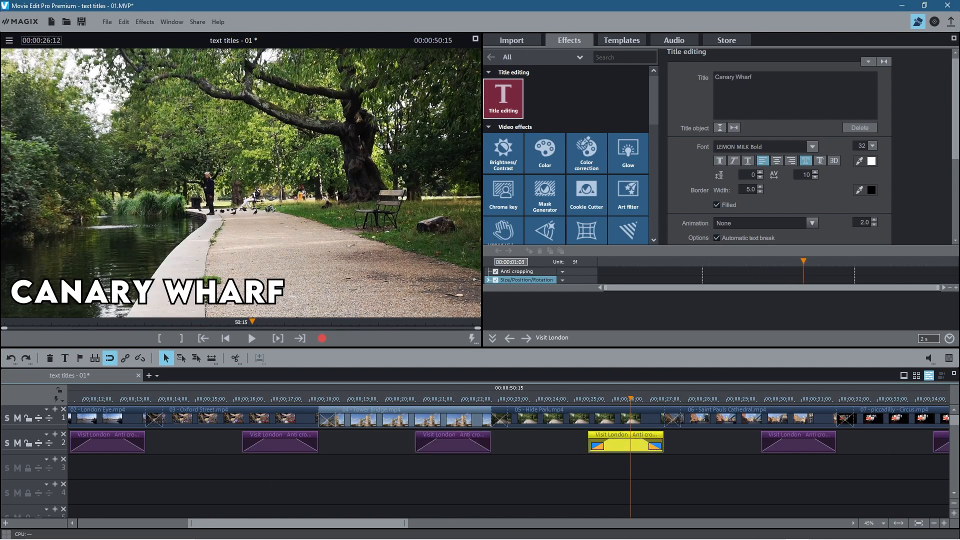
triple_click(746, 91)
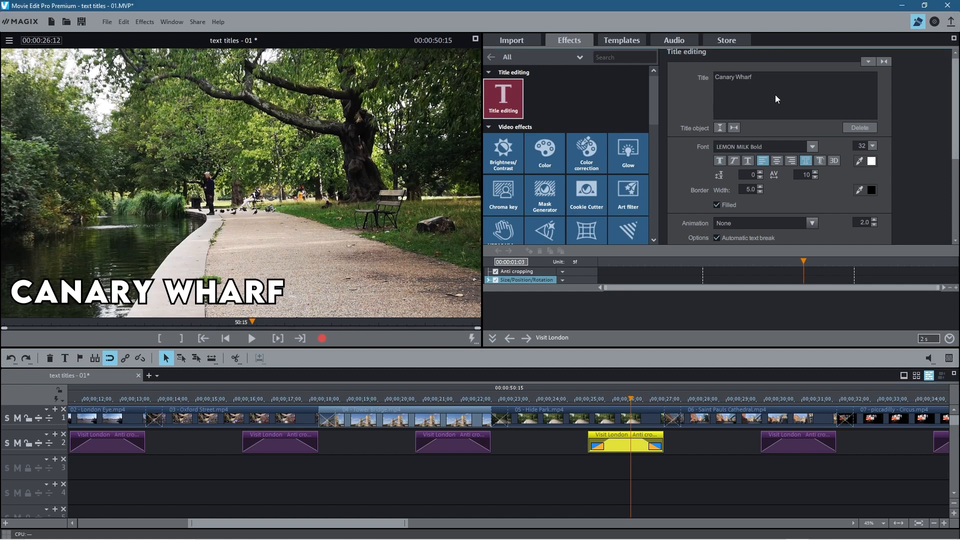
text(Hide Park)
Step: Replace the text of the still selected Hide Park title with "Saint Pauls Cathedral"
click(802, 399)
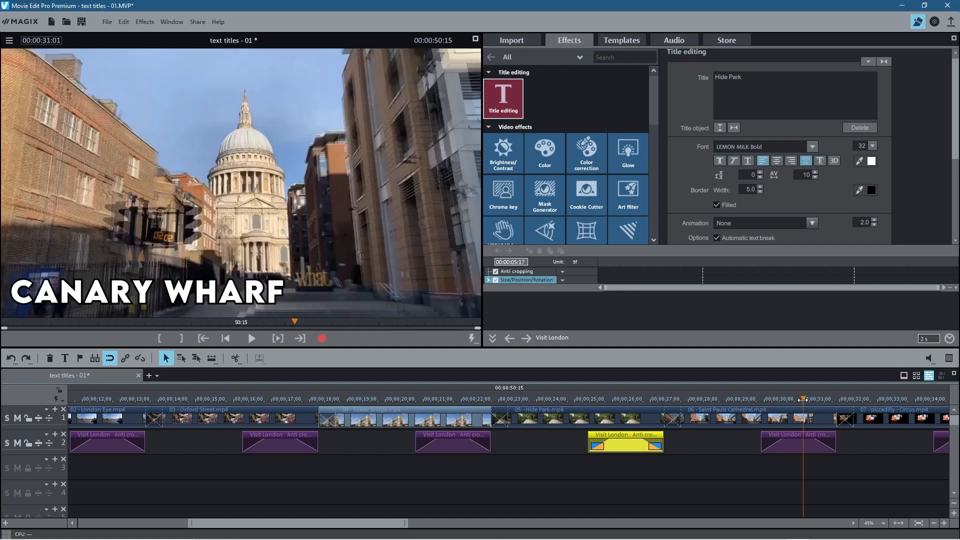
scroll(782, 409, down, 5)
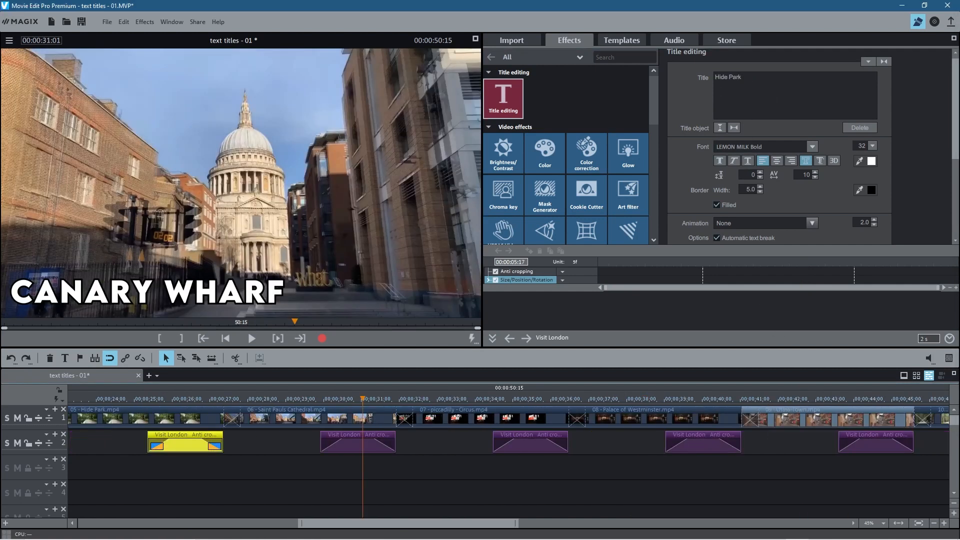
click(735, 83)
triple_click(735, 83)
text(Saint Pauls Cathedral)
Step: Check the texts of the titles from the Palace of Westminster clip back to the Hide Park clip
click(694, 398)
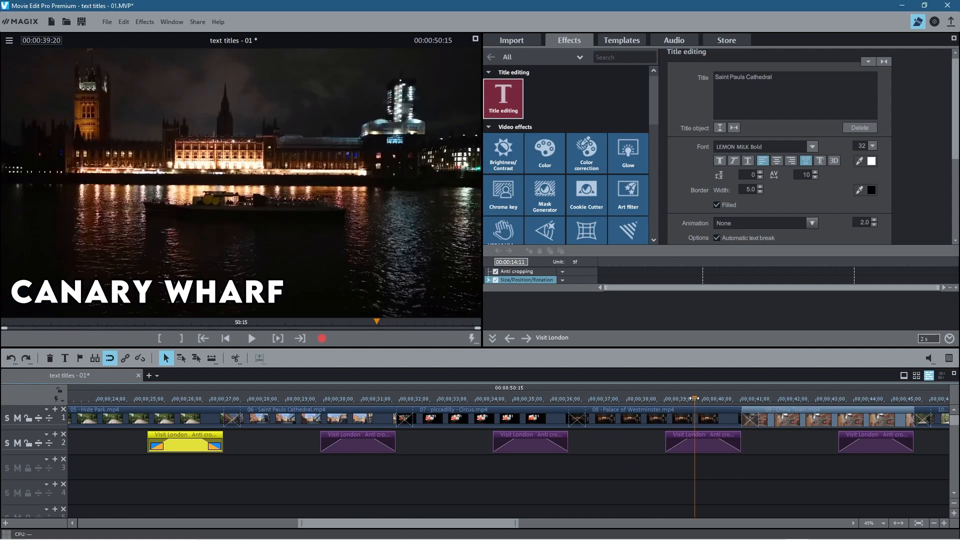
click(683, 443)
click(527, 440)
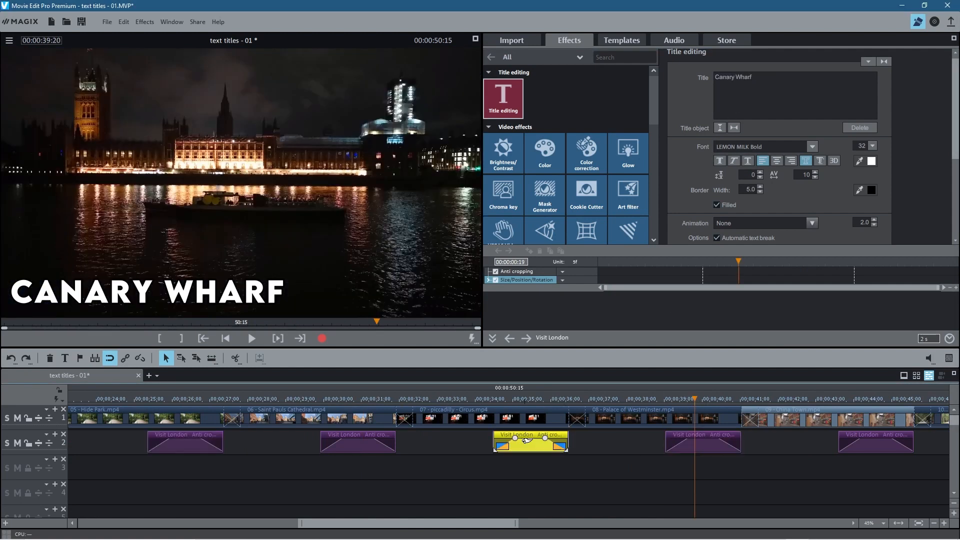
click(357, 442)
click(198, 450)
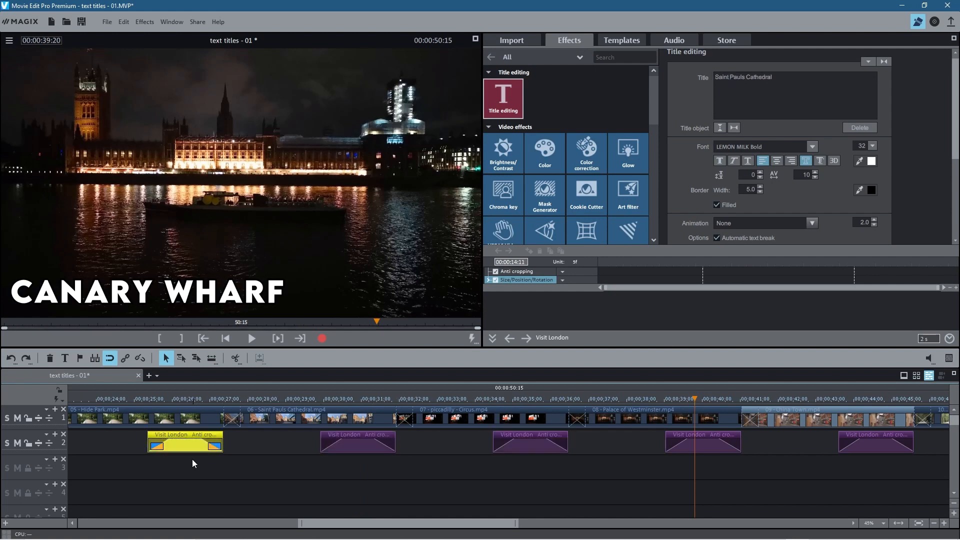
Step: Restore the text of the title under the Hide Park clip to "Hide Park" and preview it
click(163, 400)
drag(163, 403, 168, 404)
drag(154, 403, 536, 431)
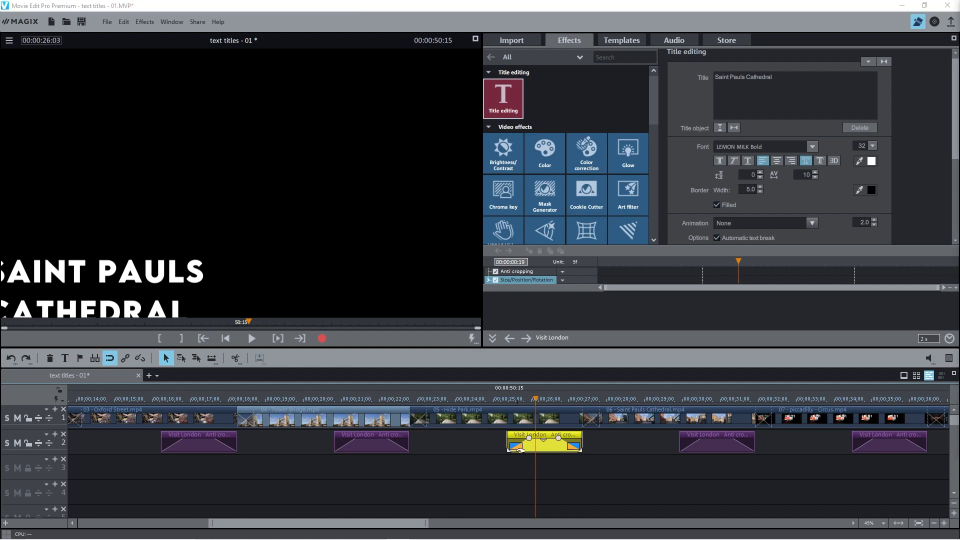
click(782, 80)
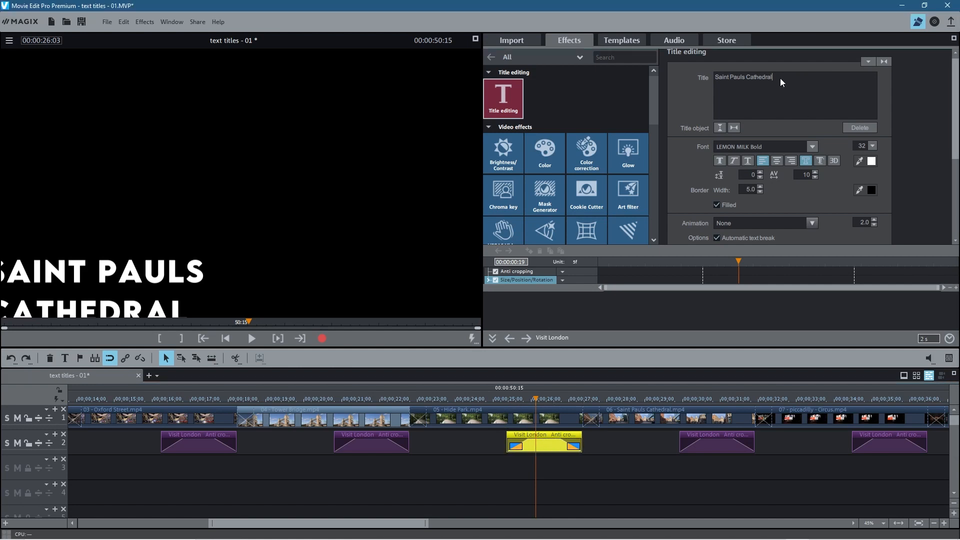
drag(781, 76, 698, 76)
text(Hide Park)
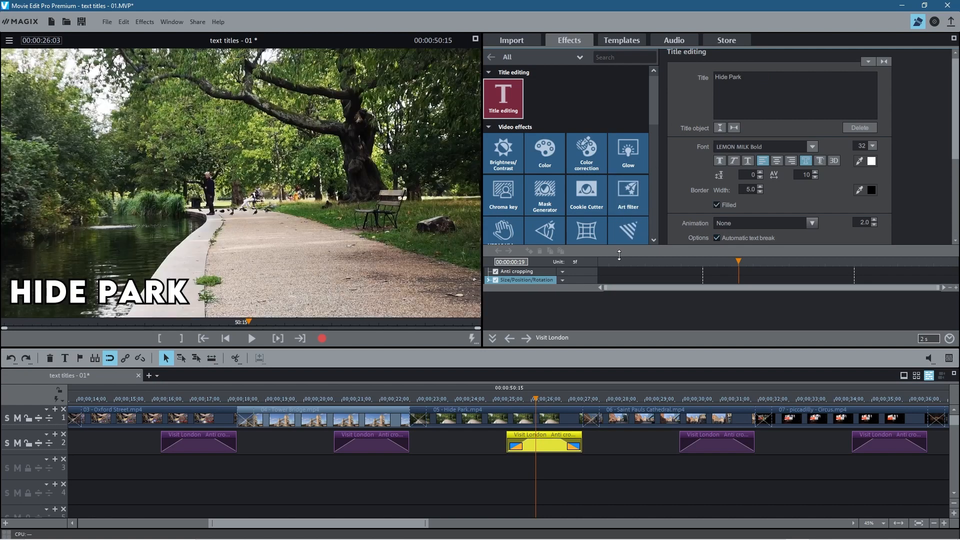
mouse_move(540, 404)
mouse_down()
mouse_move(460, 402)
mouse_move(545, 403)
mouse_up()
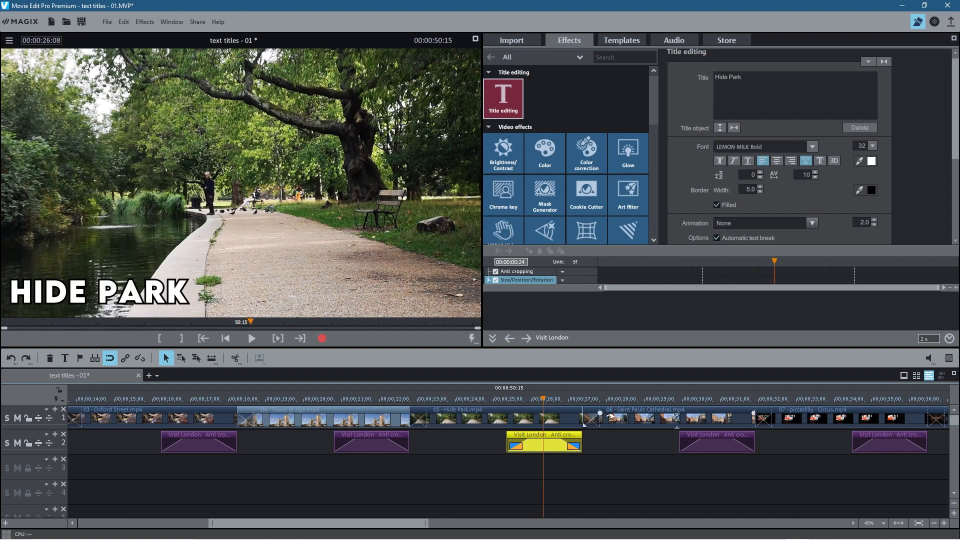
Step: Change the text of the title under the Saint Pauls Cathedral clip to "Saint Pauls"
click(714, 445)
drag(689, 400, 710, 402)
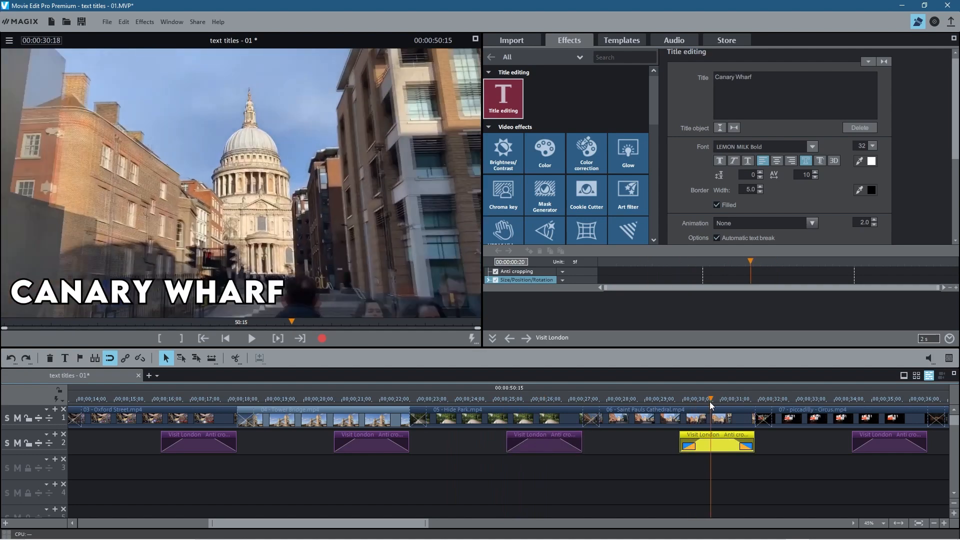
drag(710, 403, 711, 403)
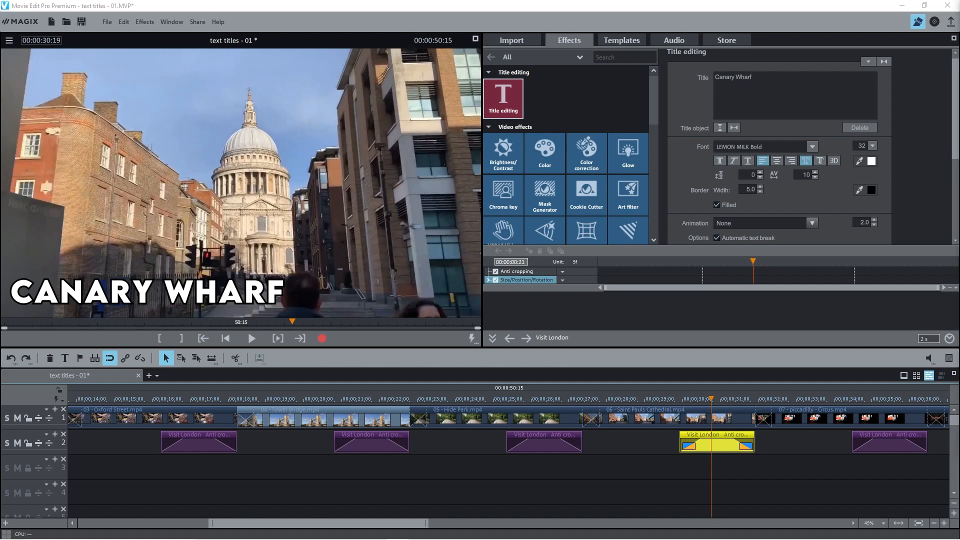
triple_click(731, 79)
text(Saint Pauls)
Step: Change the text of the title under the Piccadilly Circus clip to "piccadilly Circus"
drag(712, 399, 873, 399)
click(903, 440)
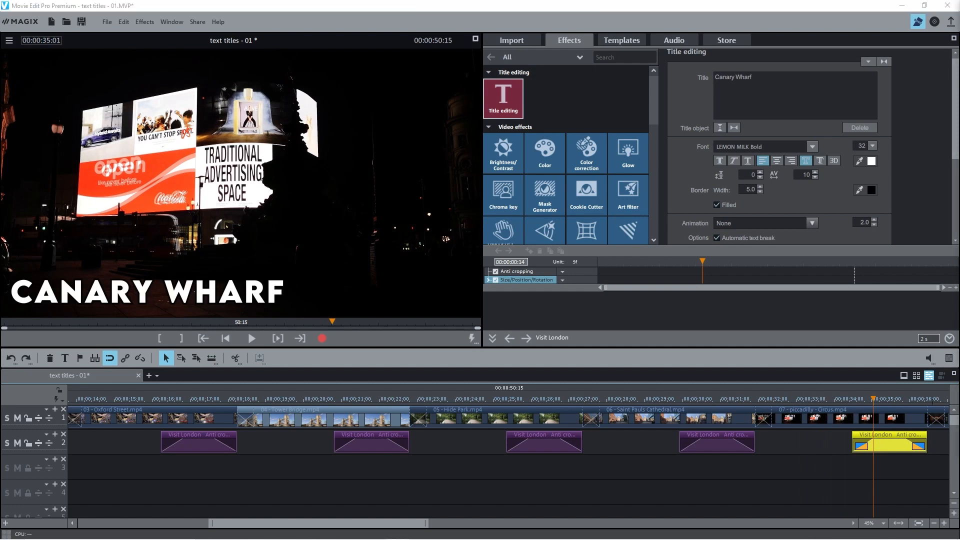
click(748, 77)
key(ctrl+a)
text(piccadilly - Circus)
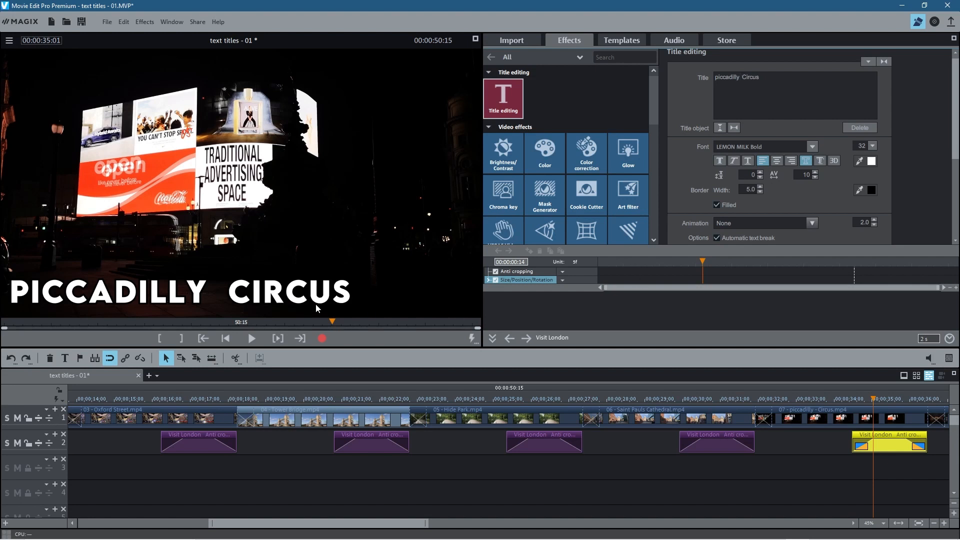
scroll(667, 414, right, 1)
drag(481, 400, 612, 410)
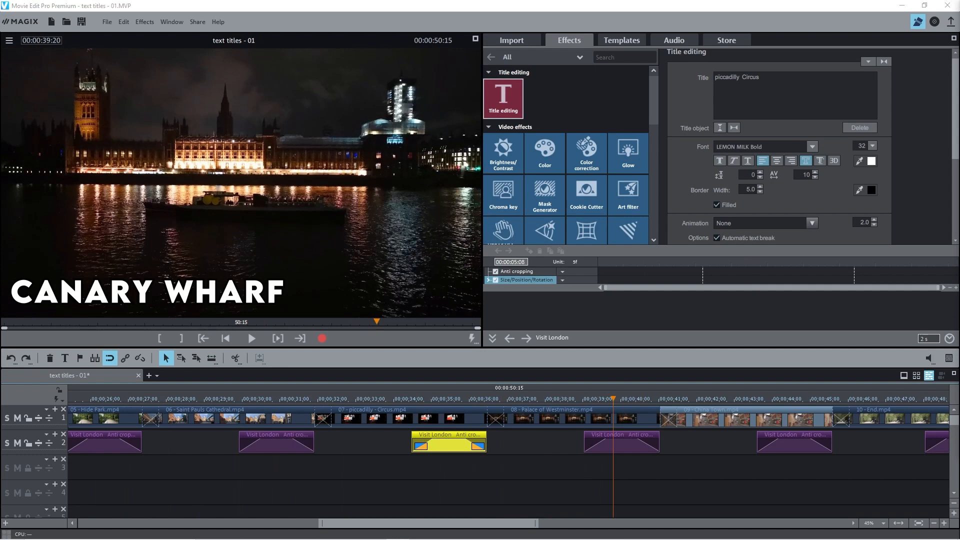
click(730, 77)
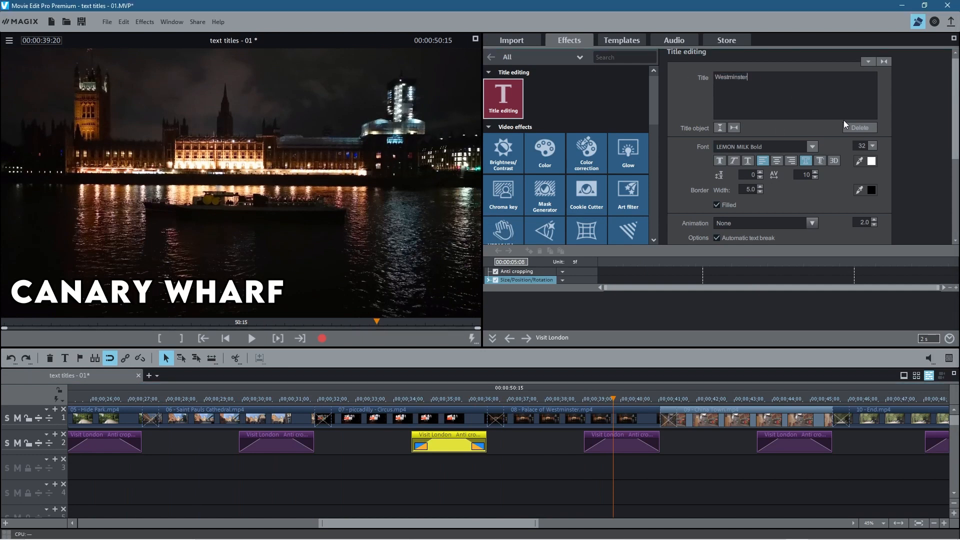
click(757, 74)
click(449, 399)
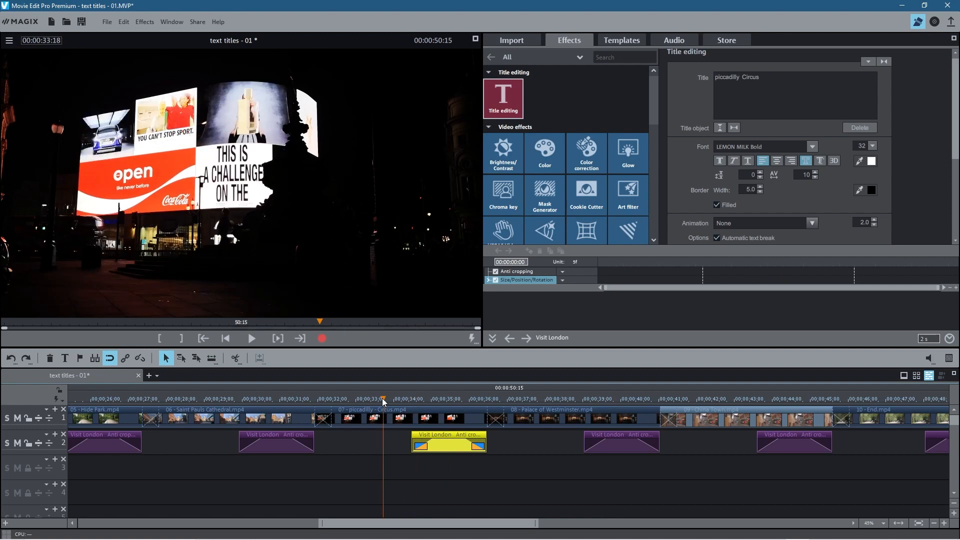
Step: Change the text of the title under the Palace of Westminster clip to "Westminster Palace" and preview it
click(618, 440)
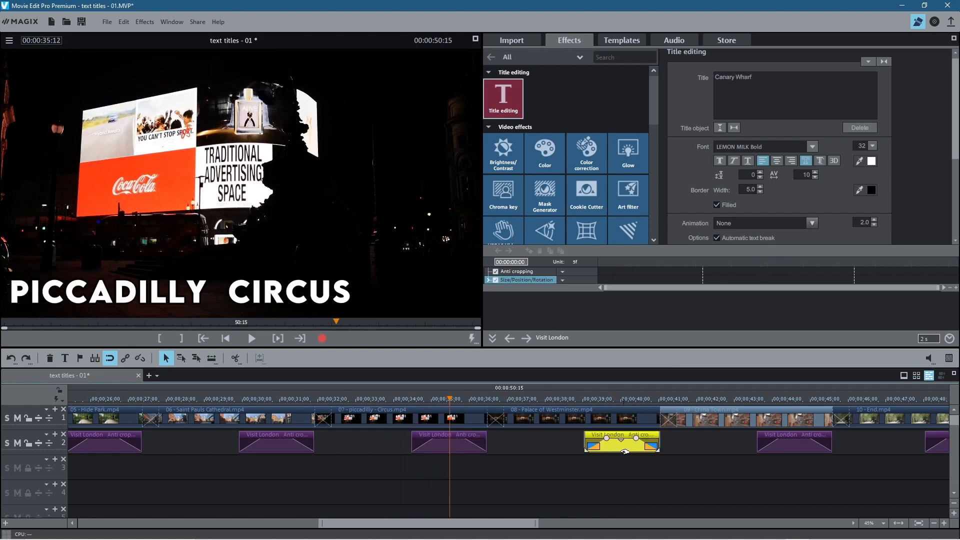
click(626, 398)
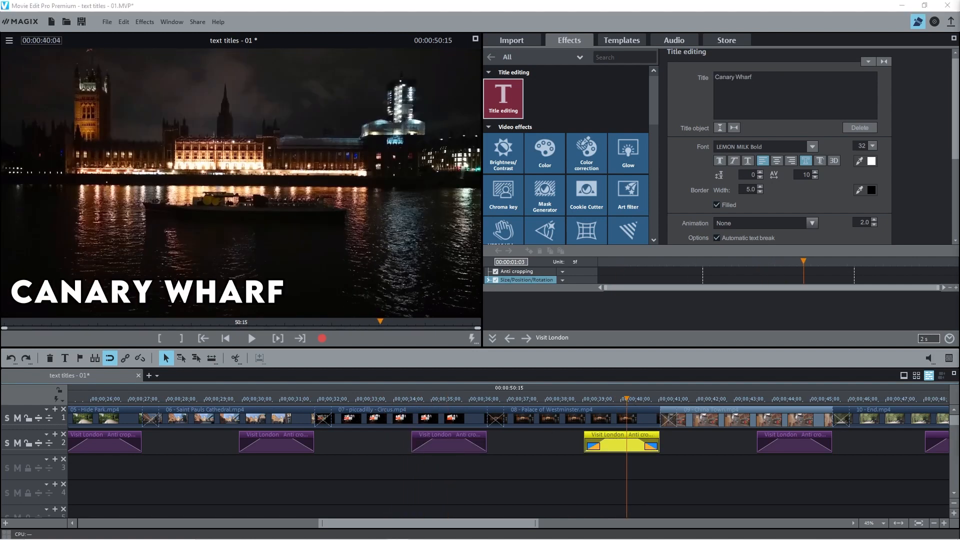
click(748, 83)
drag(750, 77, 702, 77)
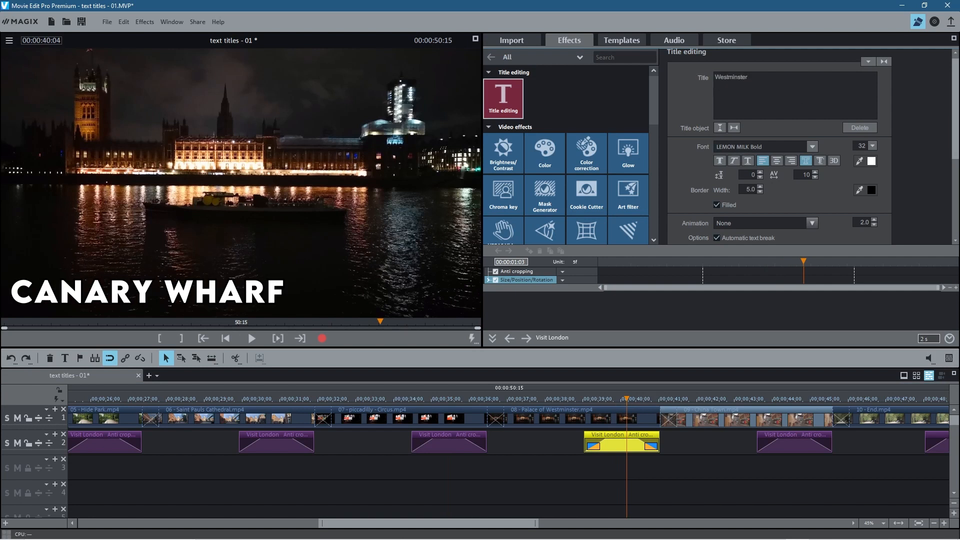
click(774, 81)
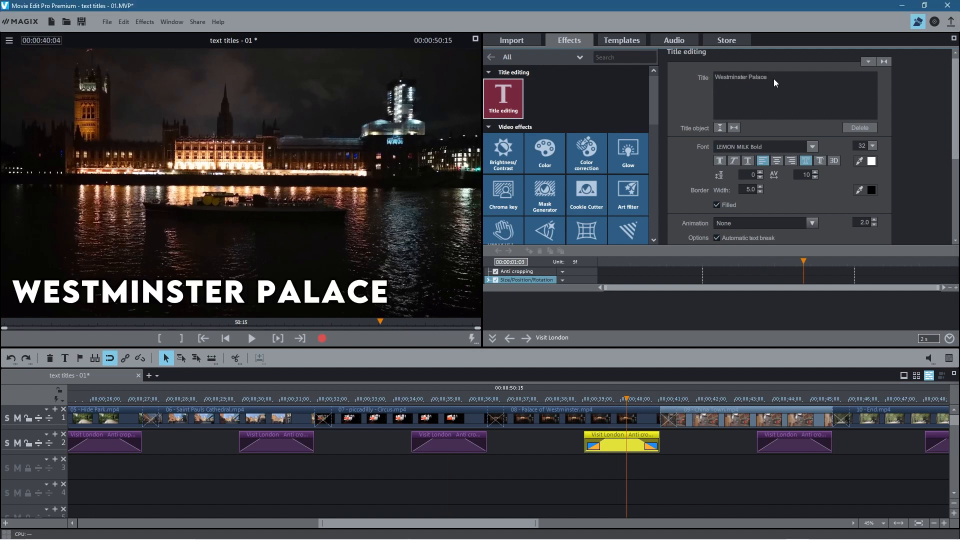
drag(442, 397, 642, 400)
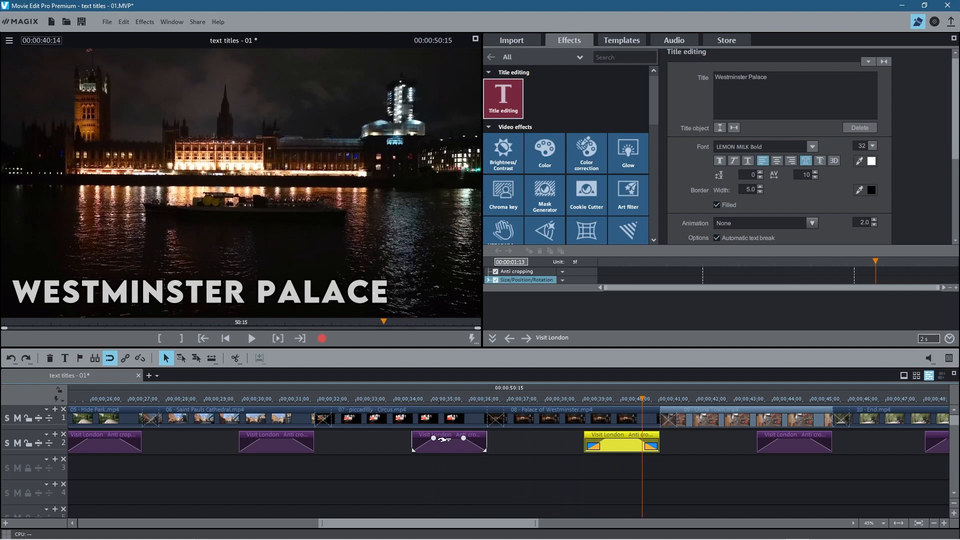
Step: Change the text of the title under the China Town clip to "China Town"
click(786, 450)
drag(770, 398, 795, 399)
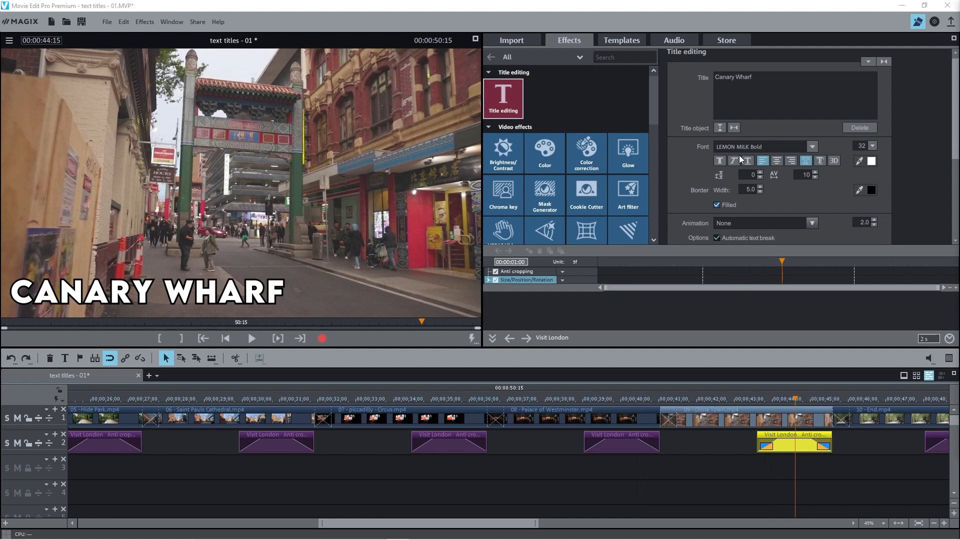
click(745, 81)
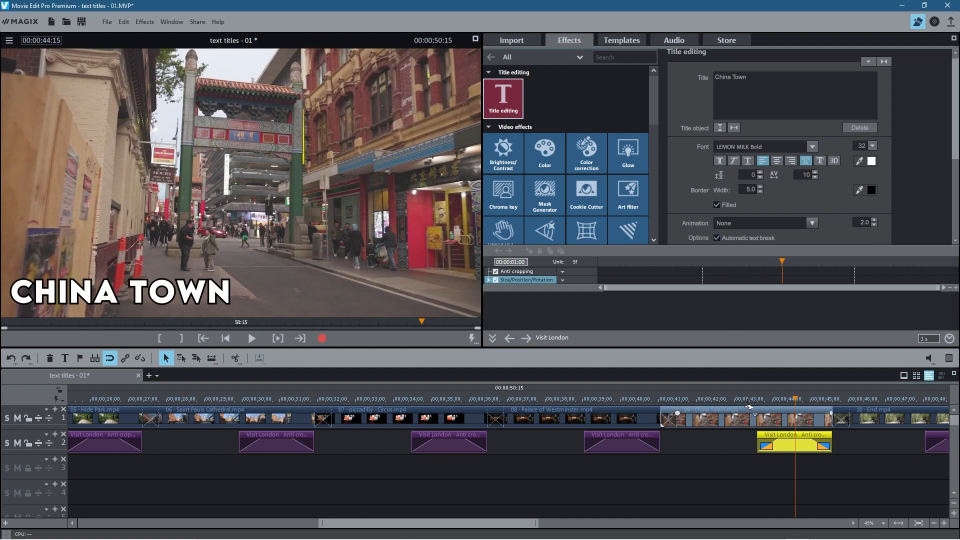
Step: Change the text of the closing title under the End clip to "Visit London"
scroll(754, 392, right, 5)
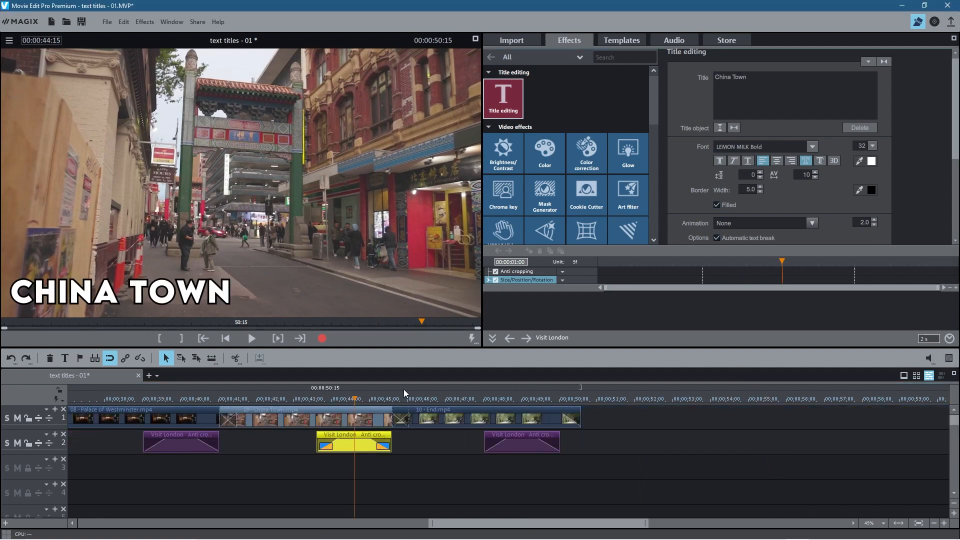
drag(353, 398, 526, 403)
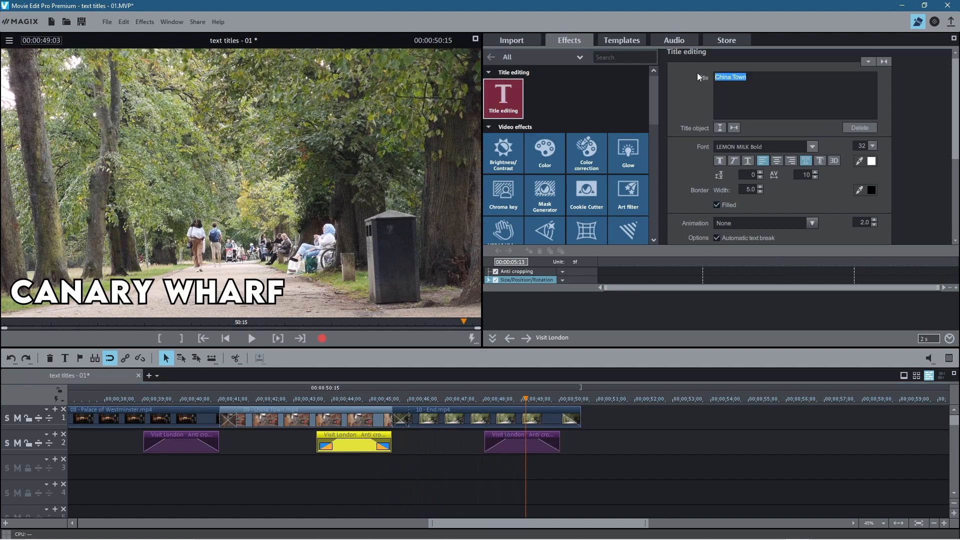
text(Visit London)
click(515, 447)
triple_click(753, 76)
text(Visit)
key(BackSpace)
key(BackSpace)
key(BackSpace)
key(BackSpace)
key(BackSpace)
text(Visit London)
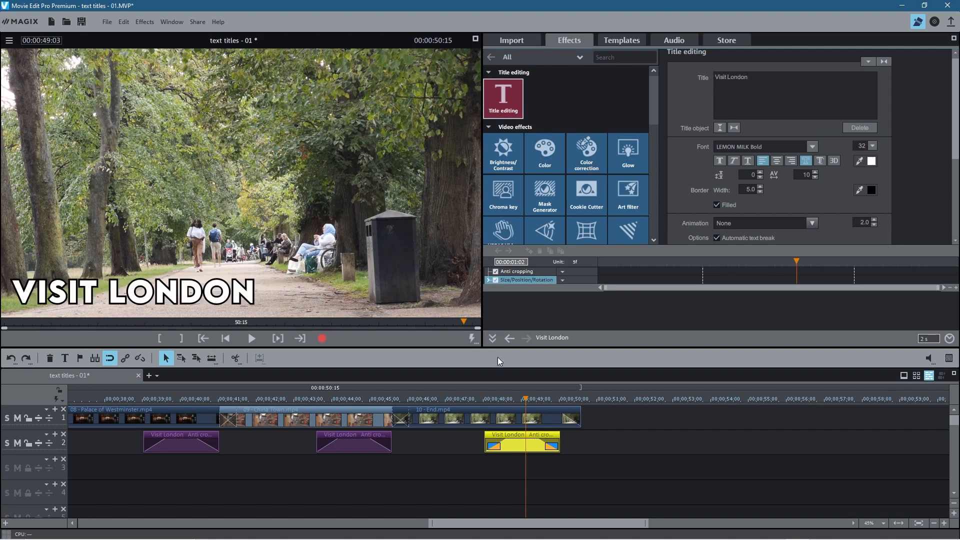
Step: Play the movie from the beginning through to the End clip, and stop playback
drag(528, 400, 3, 403)
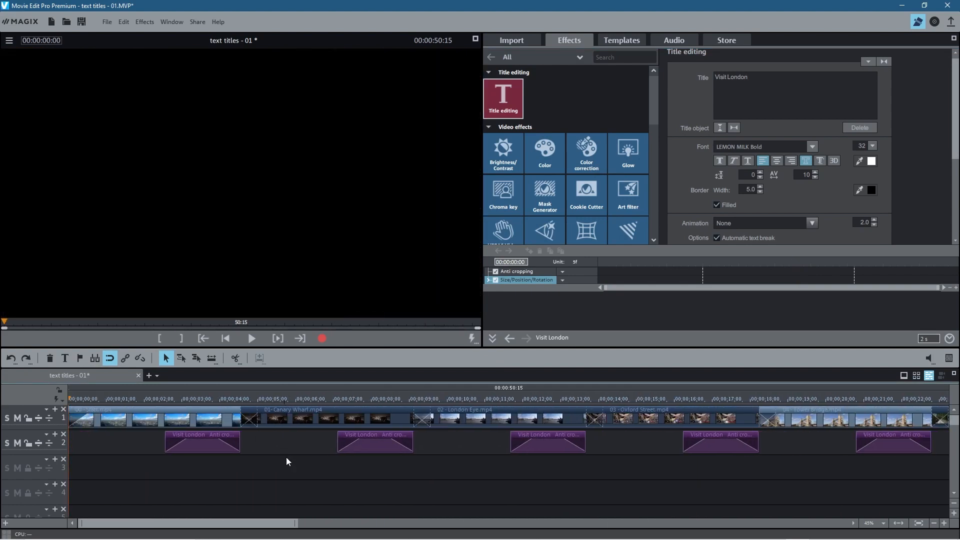
key(space)
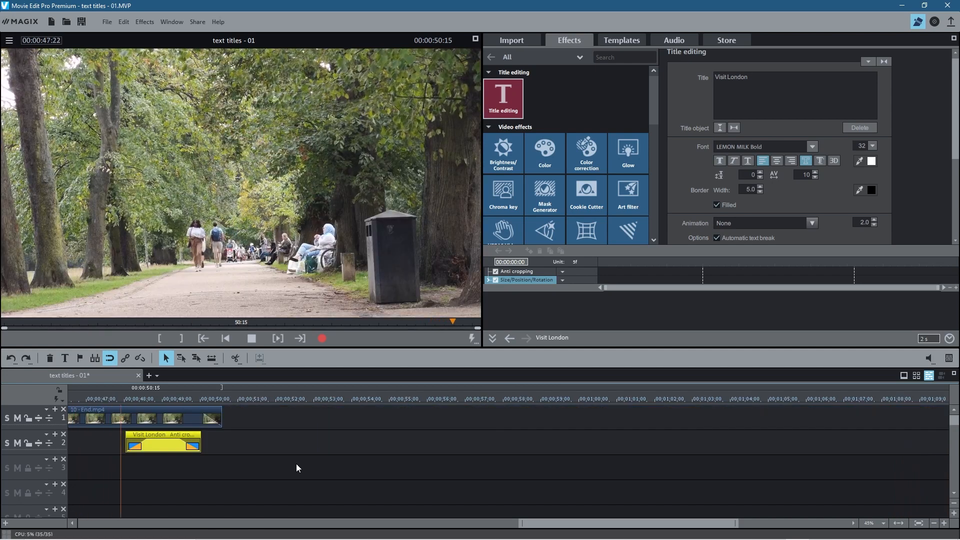
click(252, 339)
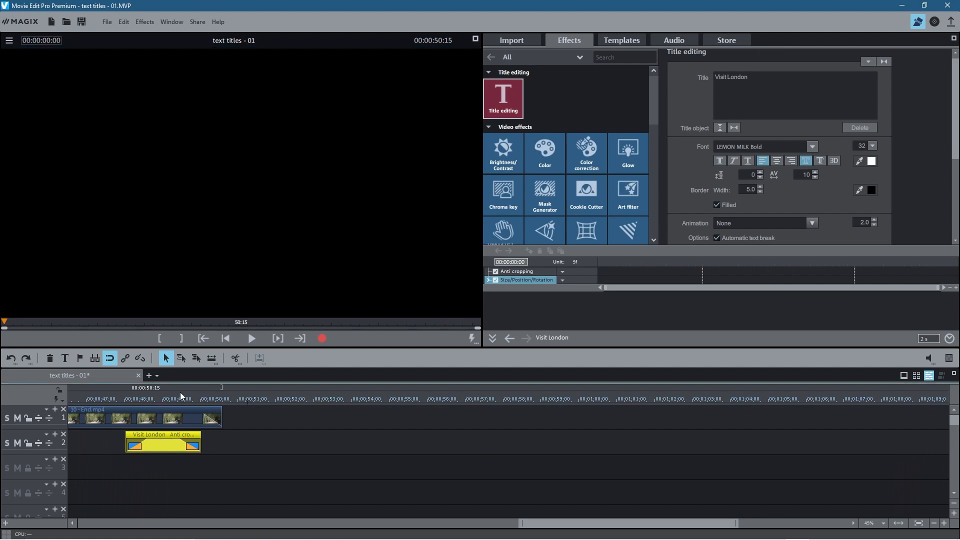
Step: Add 11 - Audio.mp3 from the Text Titles Tutorial folder to track 3 at the start of the movie
drag(182, 401, 7, 398)
click(213, 470)
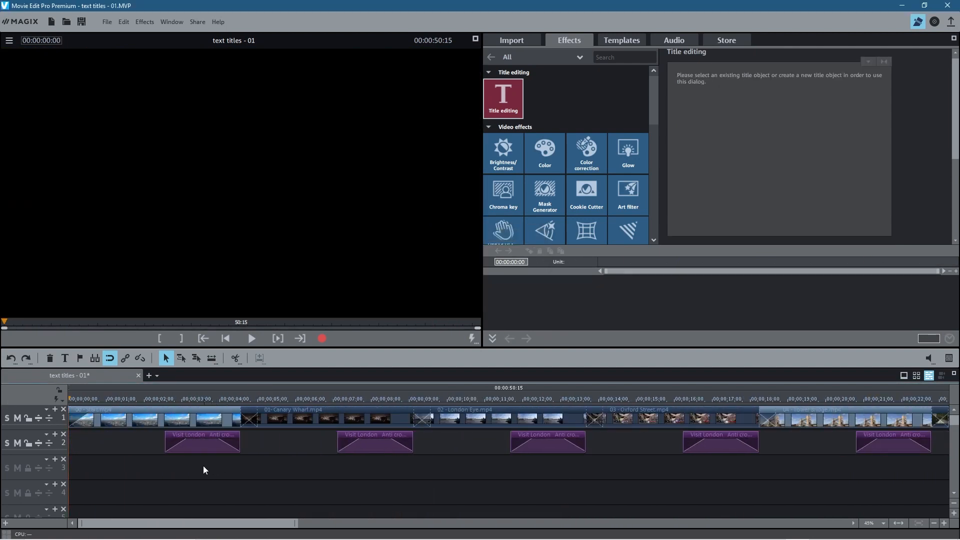
key(alt+Tab)
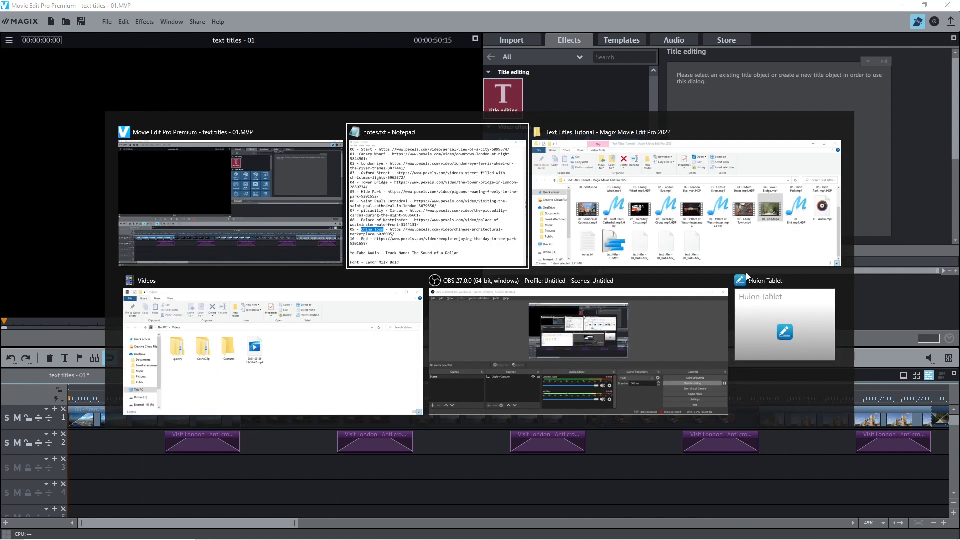
click(663, 258)
drag(924, 142, 104, 463)
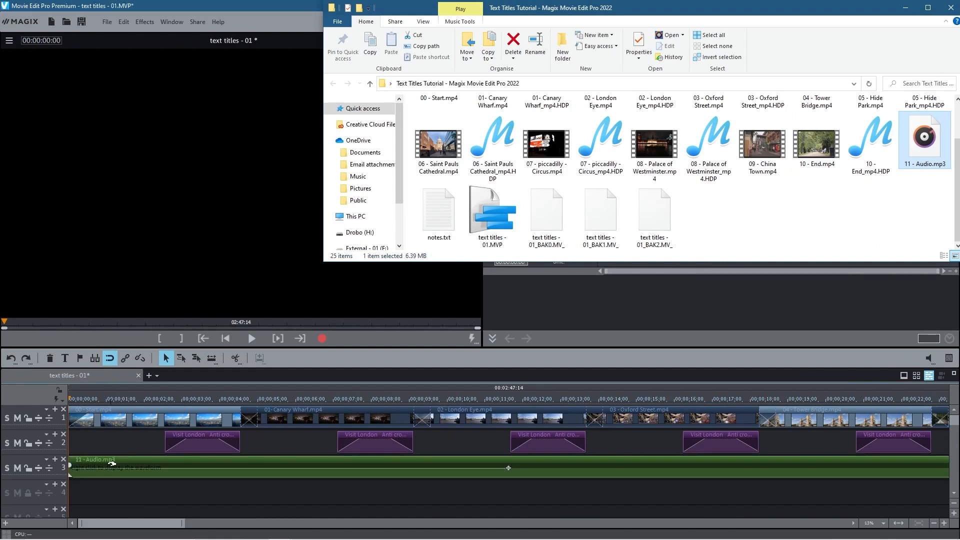
Step: Preview the movie with its soundtrack during the Start clip, from the London Eye title, and at the Tower Bridge clip
click(143, 398)
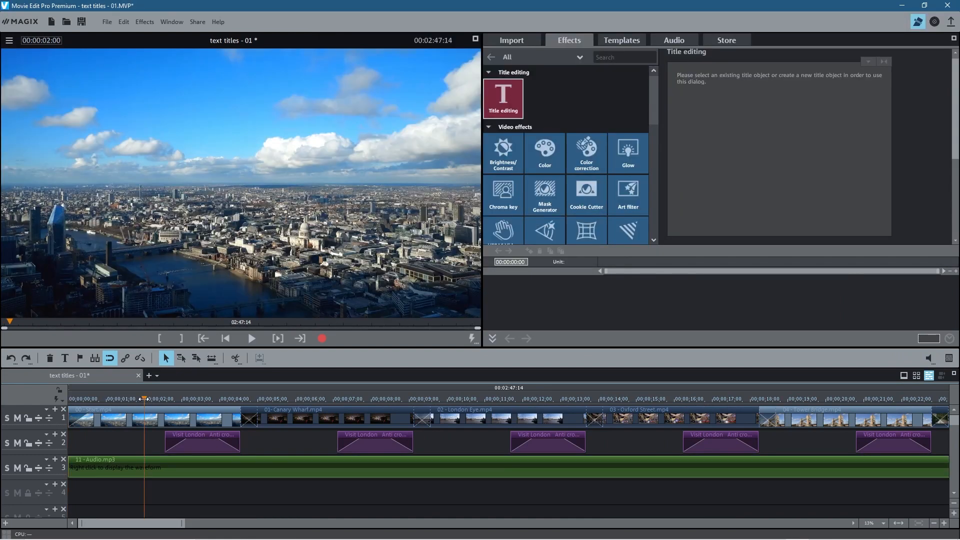
drag(143, 398, 63, 398)
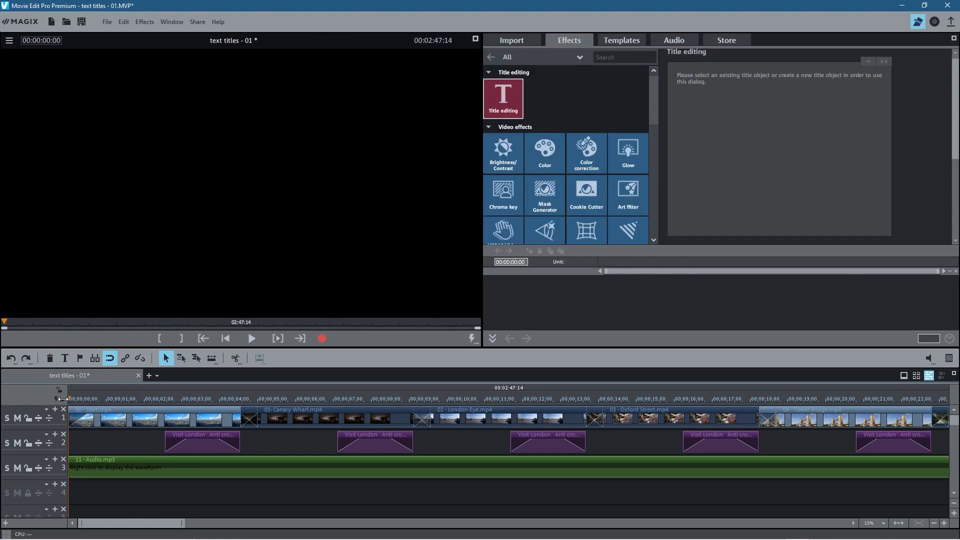
click(508, 468)
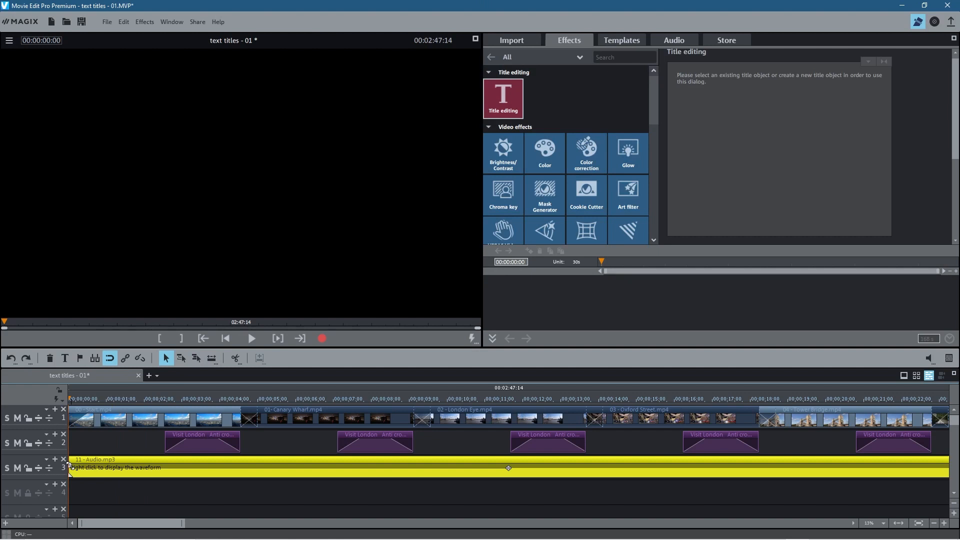
click(142, 406)
key(space)
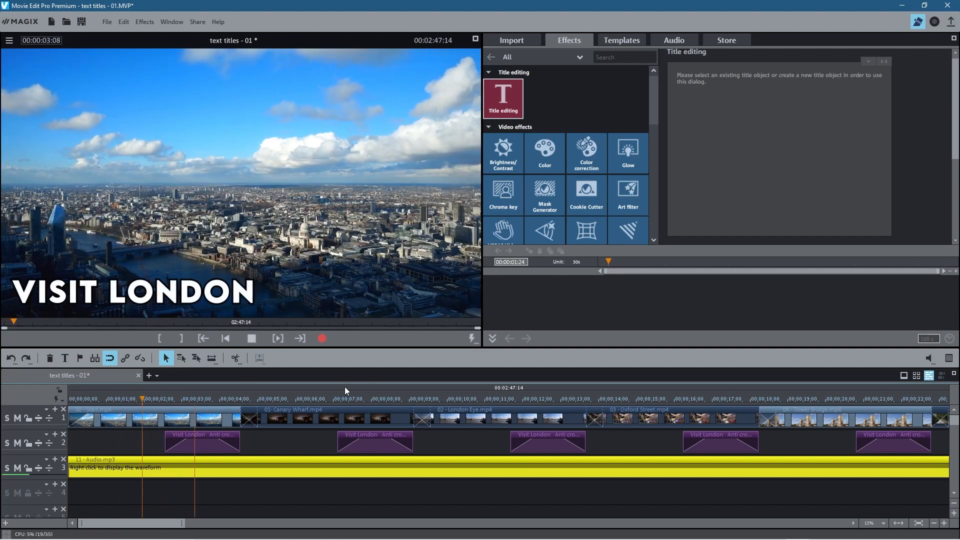
click(538, 399)
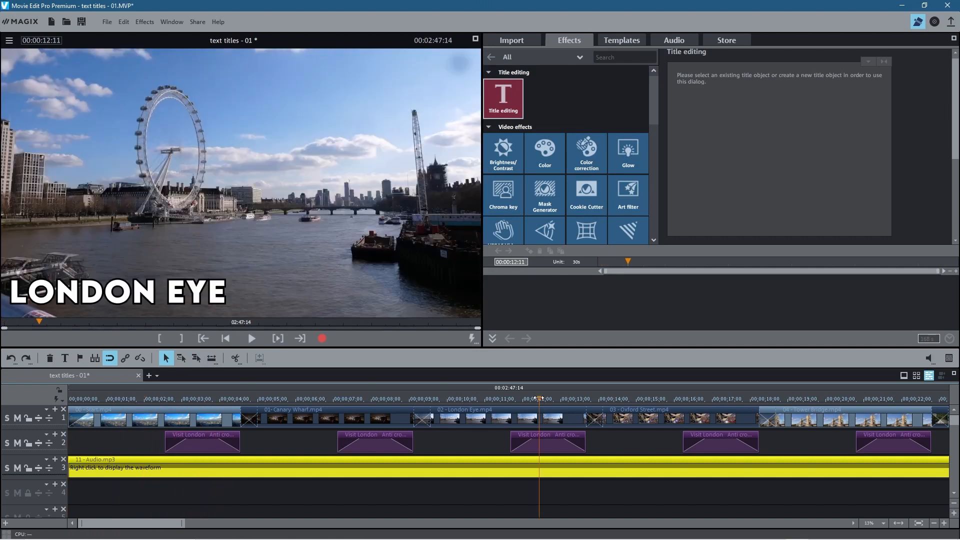
key(space)
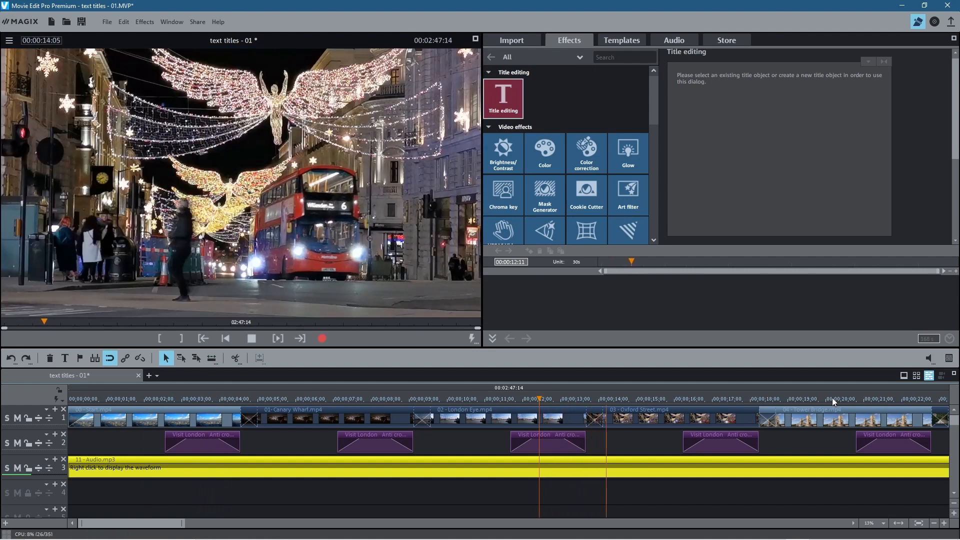
click(832, 397)
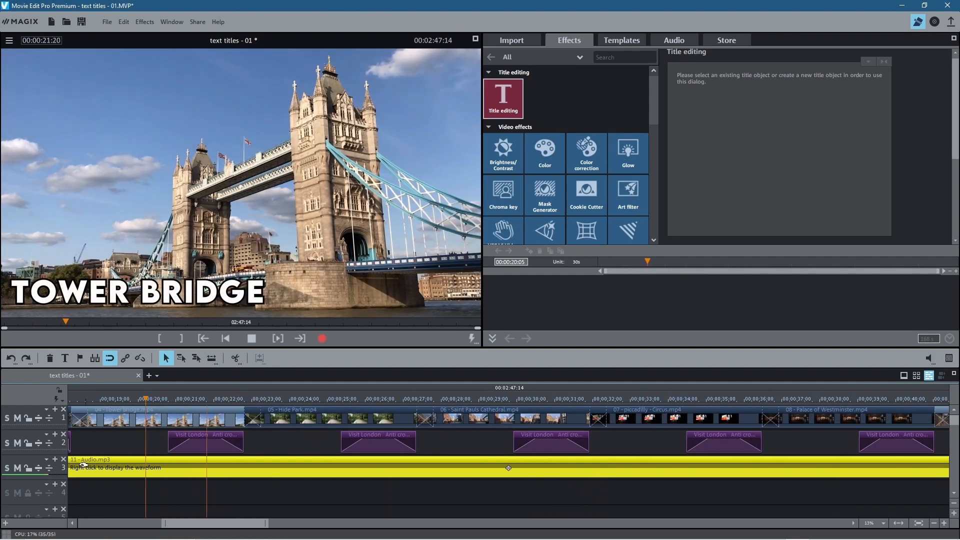
key(space)
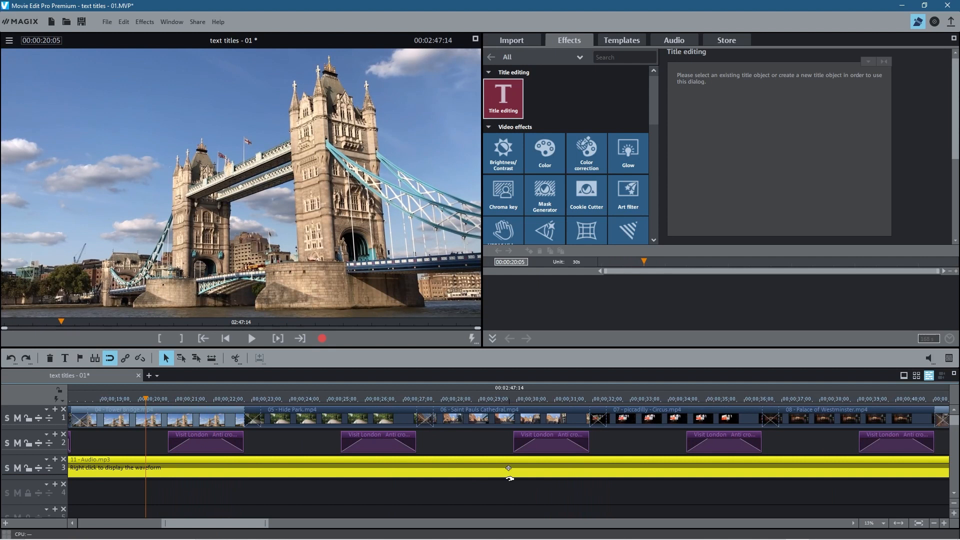
Step: Lower the volume of the audio clip on track 3 and preview it from the Tower Bridge title
click(508, 470)
drag(509, 433, 509, 485)
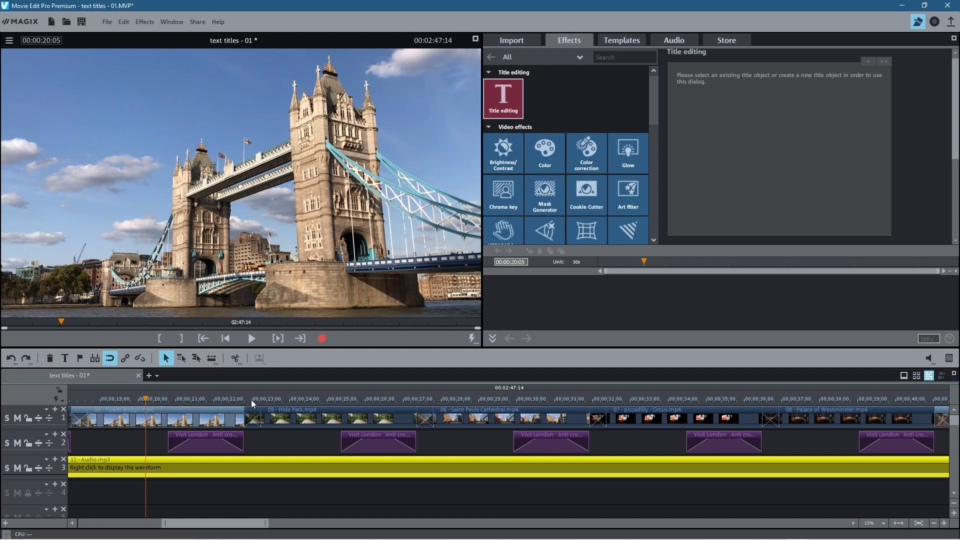
double_click(170, 397)
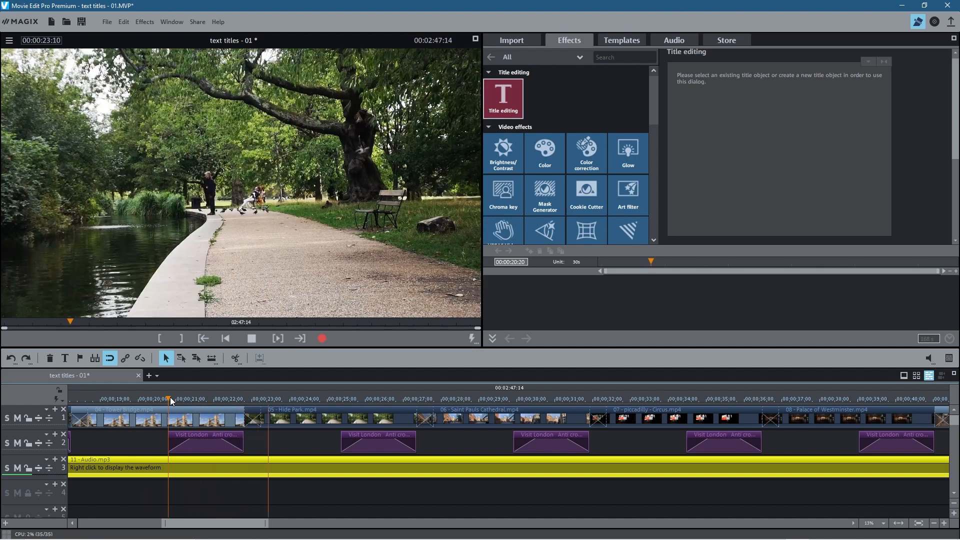
key(space)
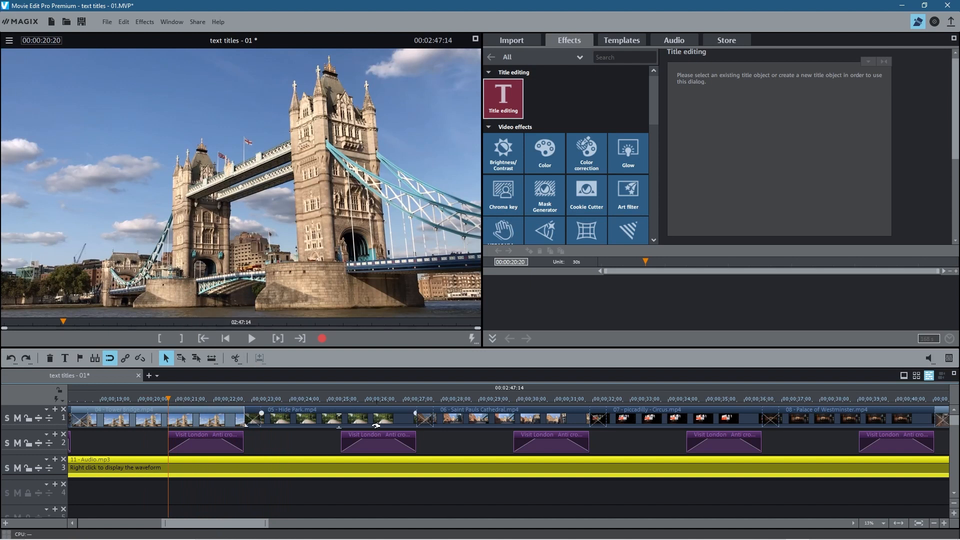
Step: Give the audio clip a fade-in about 2.5 seconds long, preview the opening, and save the project
click(226, 338)
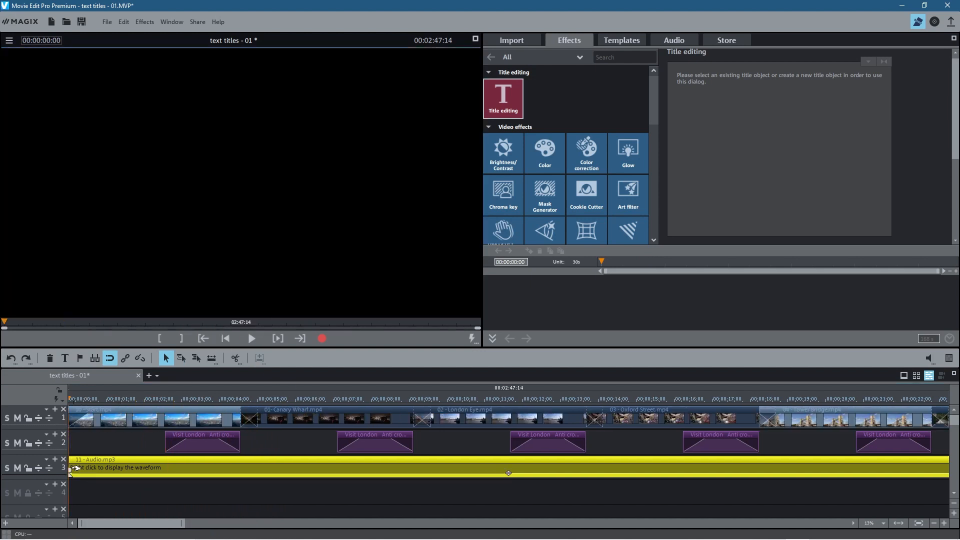
drag(70, 470, 162, 468)
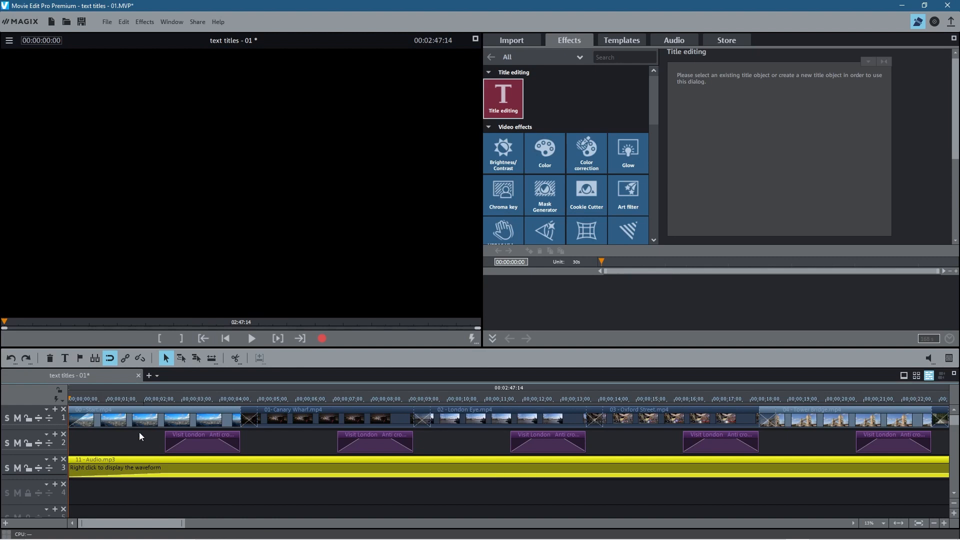
drag(107, 397, 59, 395)
key(space)
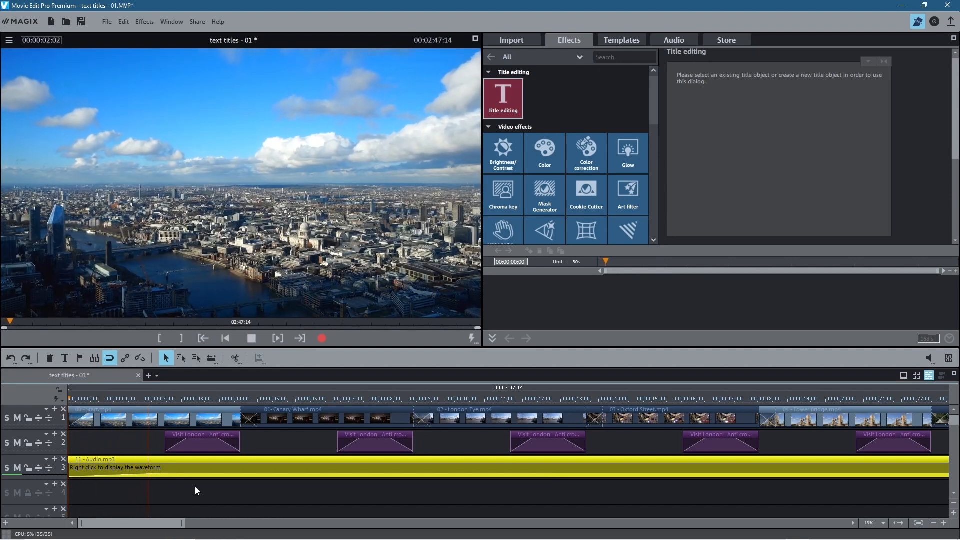
key(space)
key(ctrl+s)
Step: Split the audio where the End clip finishes, at 00:00:50:15, and delete the remainder
scroll(233, 452, right, 10)
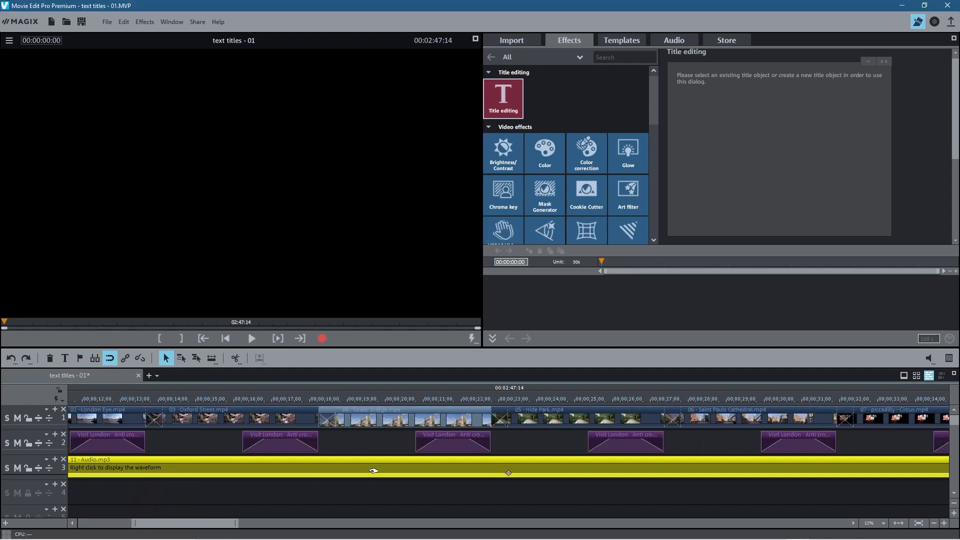
drag(214, 400, 222, 400)
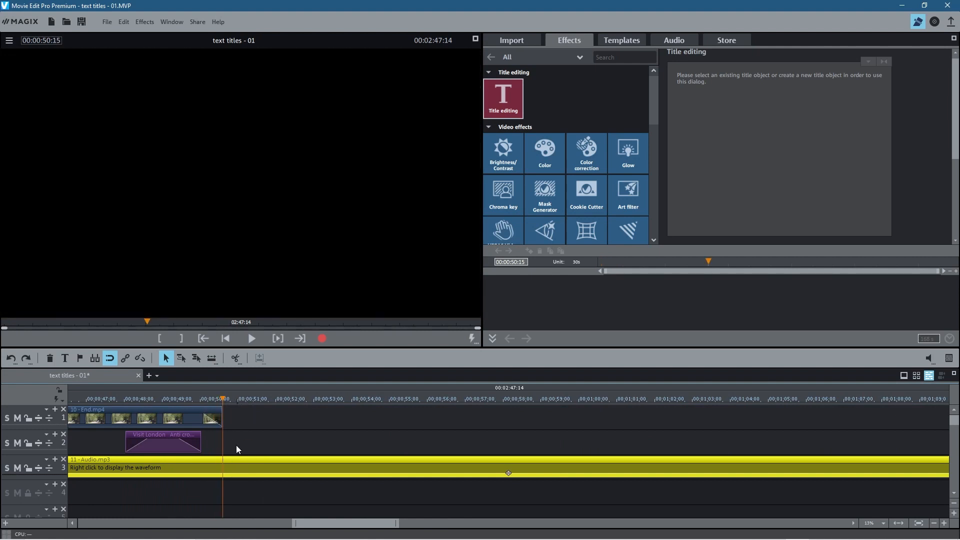
click(233, 362)
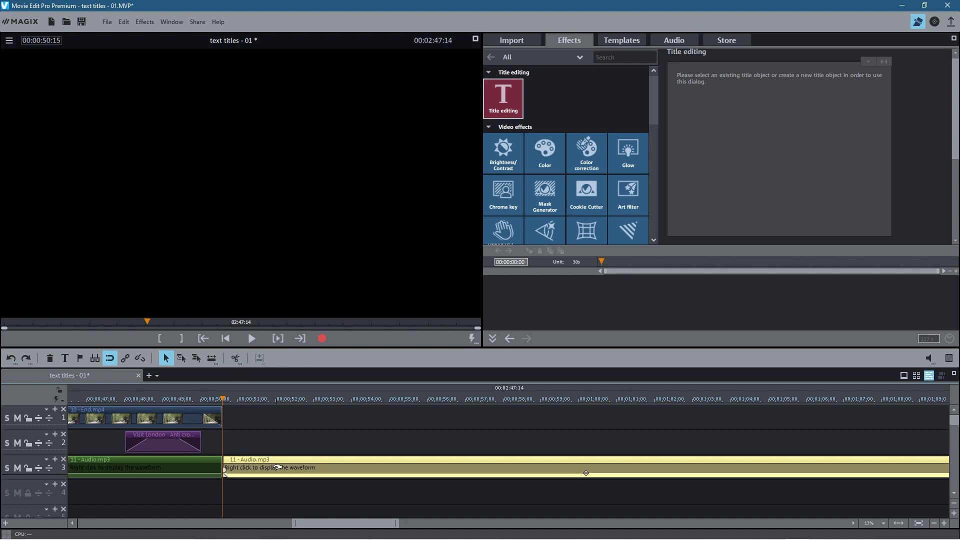
key(Delete)
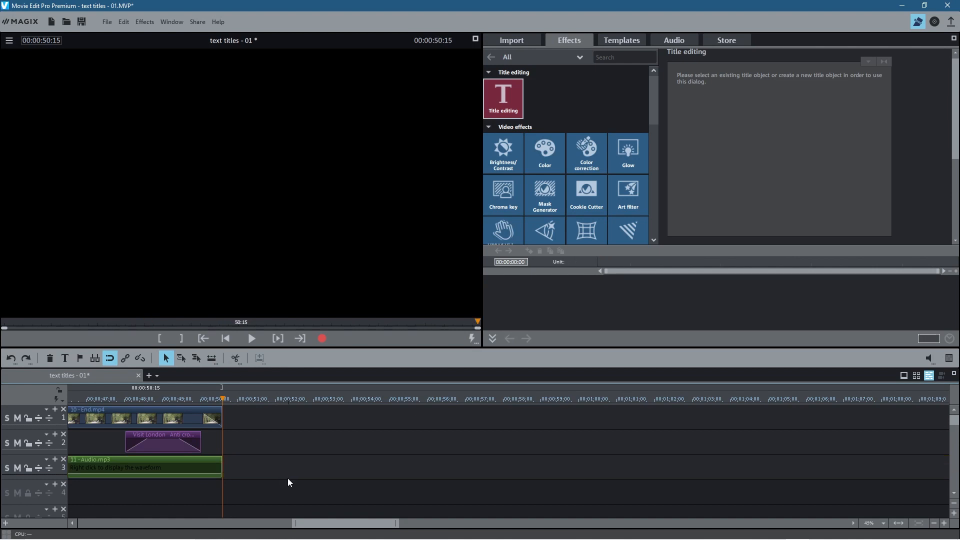
Step: Fade the audio out gradually from near the start of the China Town clip to the end of the movie
drag(661, 470, 531, 469)
click(505, 399)
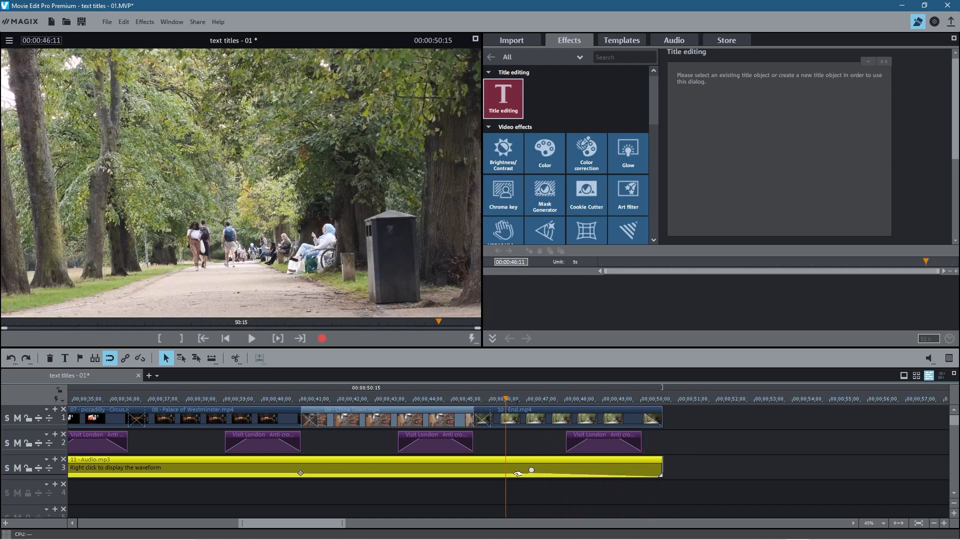
drag(517, 469, 305, 469)
click(291, 398)
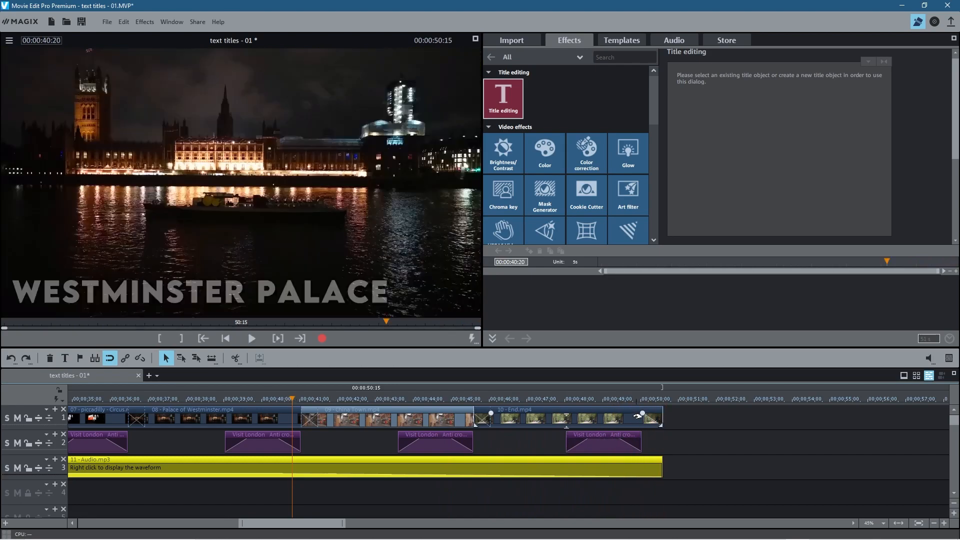
Step: Lengthen the fade-out of the End clip to about 2 seconds and preview the ending
drag(642, 414, 575, 413)
click(528, 399)
key(space)
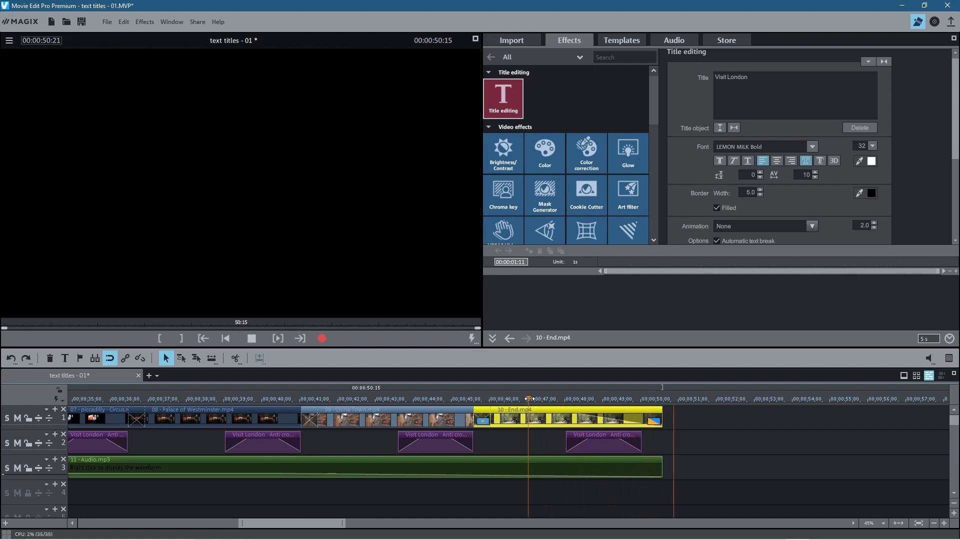
Step: Save the text titles - 01 project
key(ctrl+s)
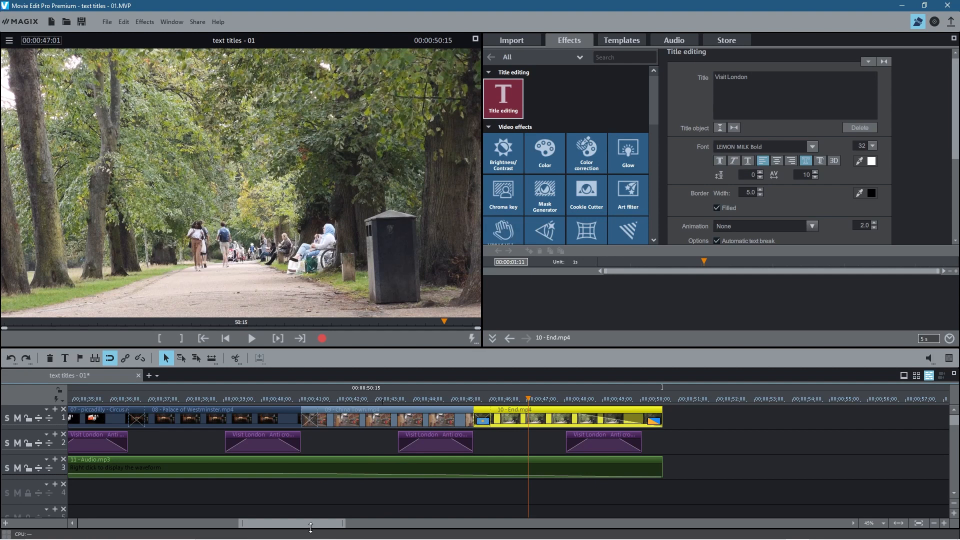
drag(307, 523, 219, 504)
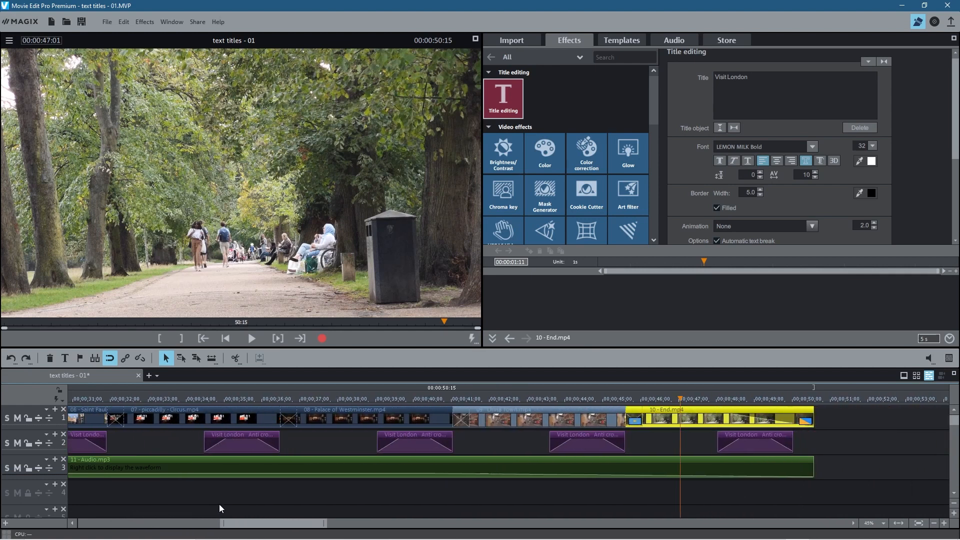
drag(219, 504, 62, 498)
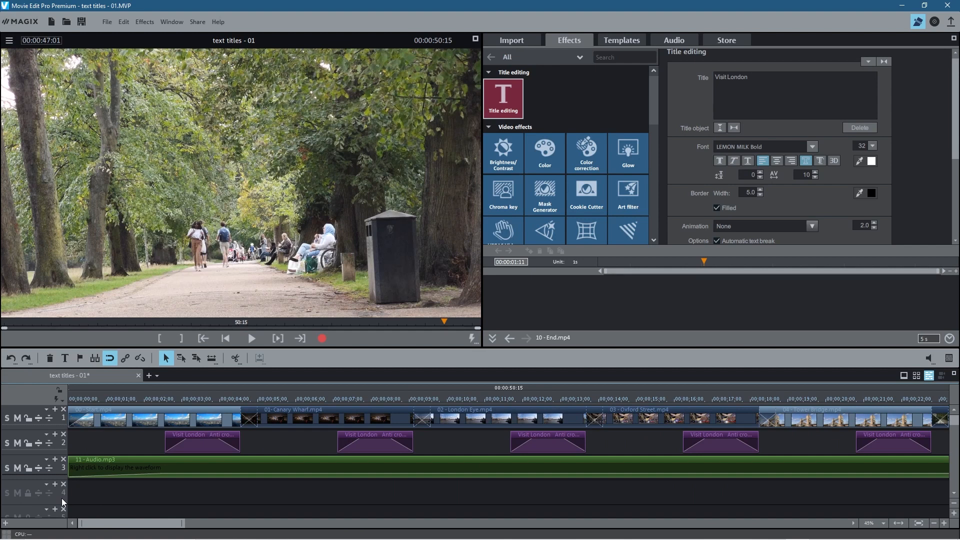
click(107, 22)
click(132, 77)
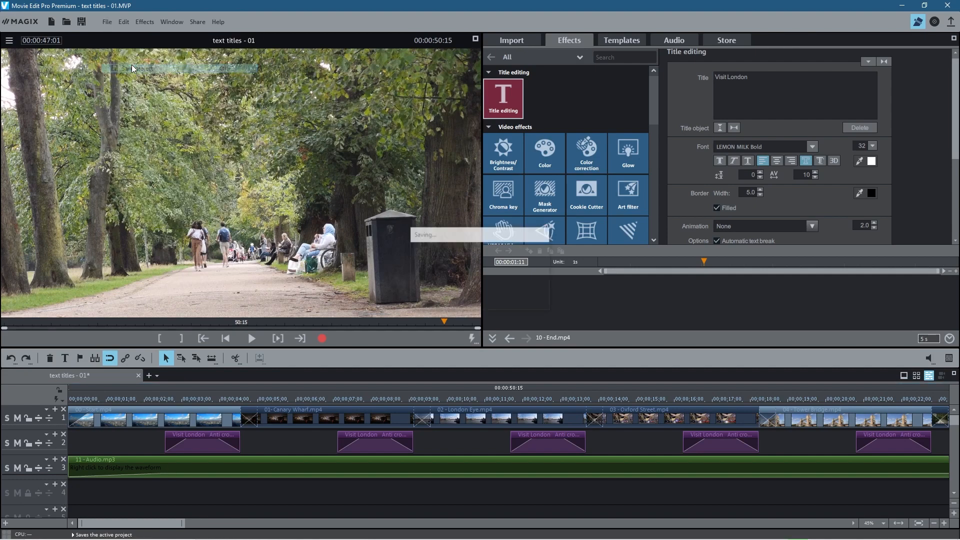
Step: Switch to the project folder in File Explorer, enlarge its window, and select text titles - 01.MVP
click(902, 5)
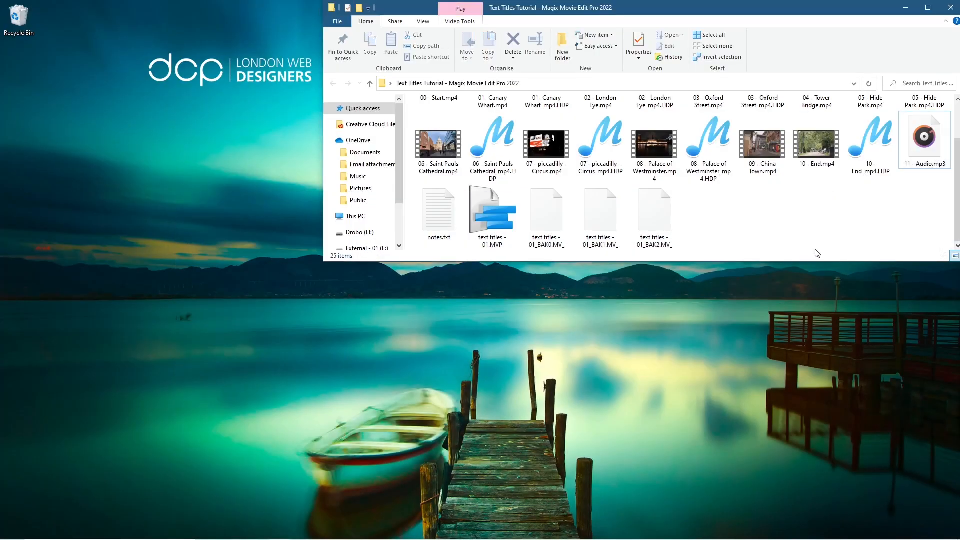
drag(817, 260, 800, 359)
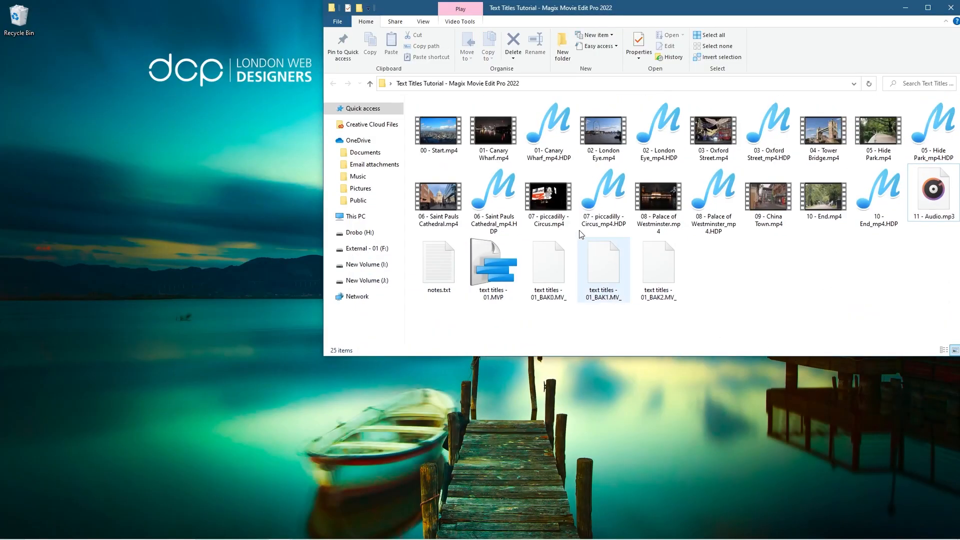
click(519, 266)
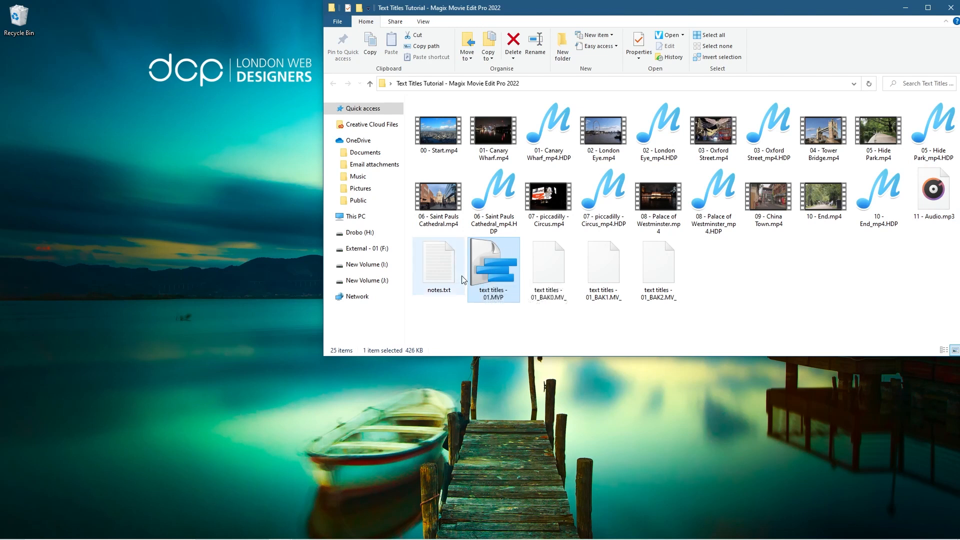
Step: Close the project folder window and select the Text Titles Tutorial folder on the desktop
click(760, 306)
click(950, 6)
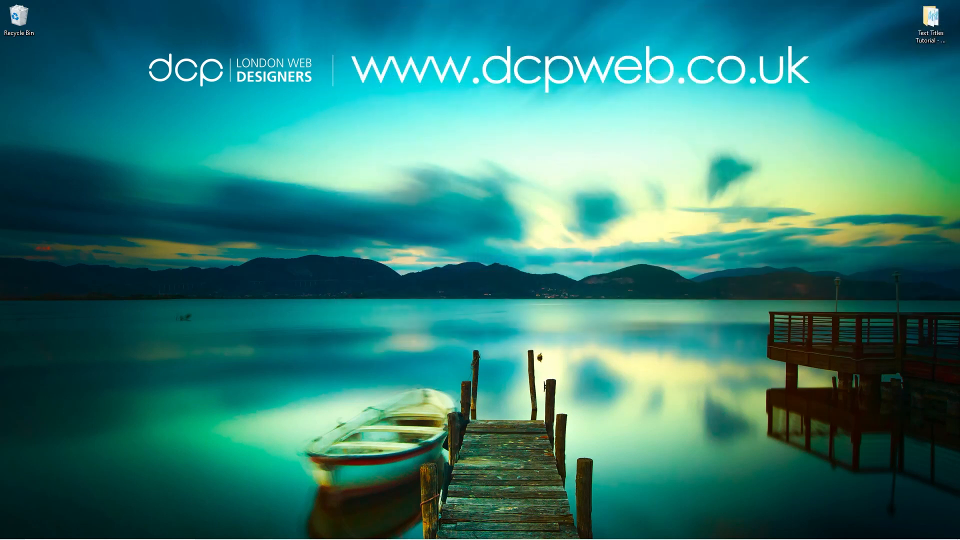
click(931, 23)
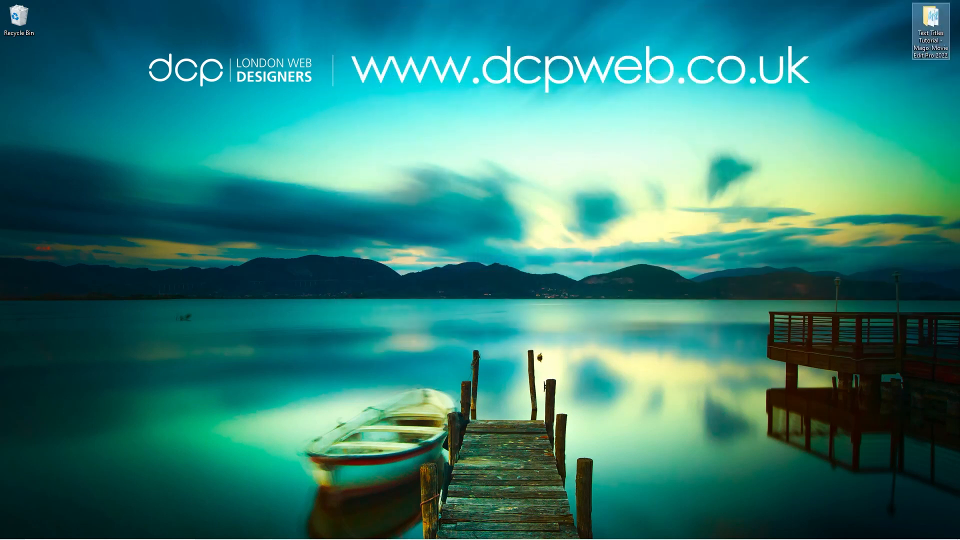